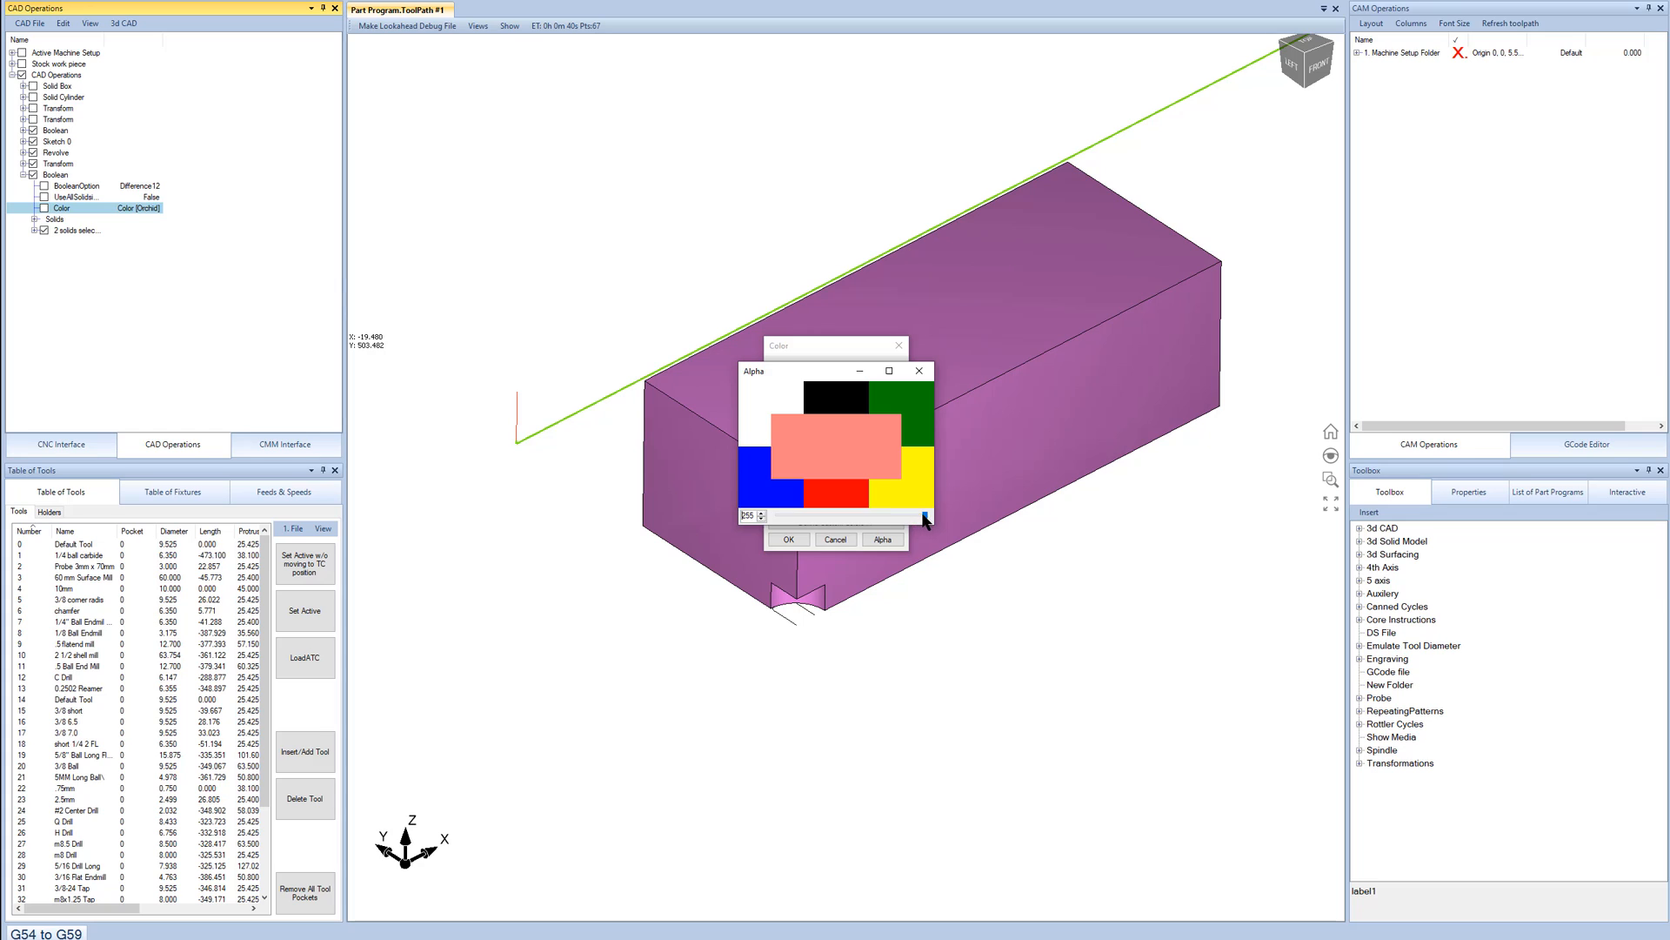
# Make the final Boolean solid semi-transparent salmon pink with an alpha of 115.
pyautogui.moveTo(925, 519); pyautogui.dragTo(851, 519)
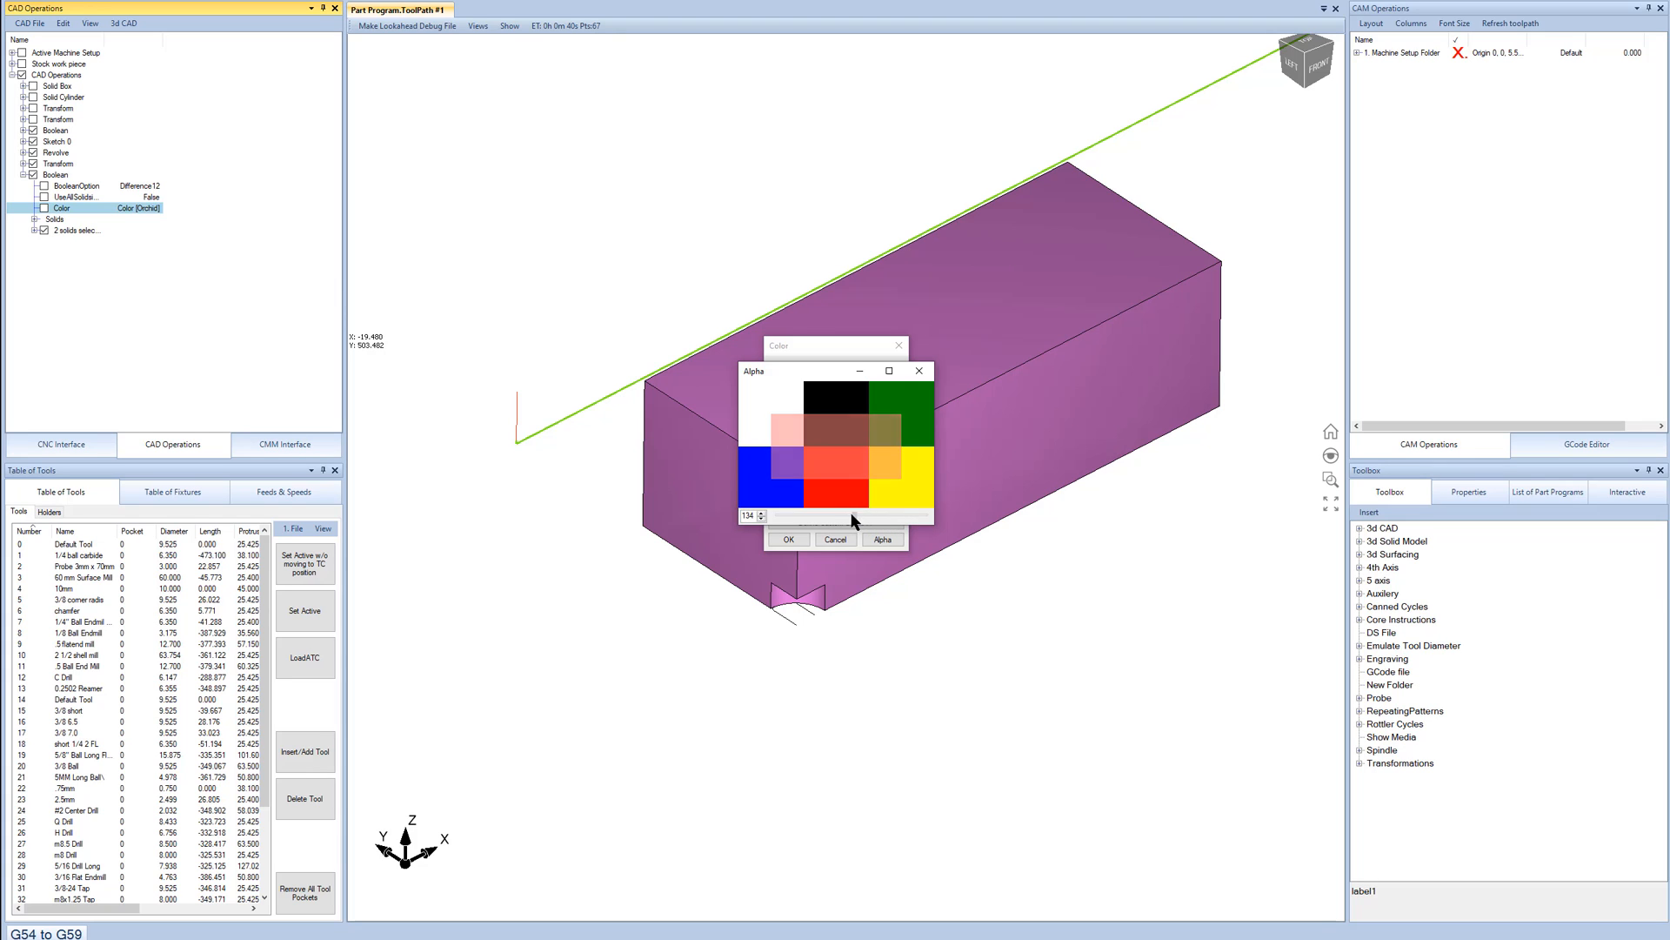
pyautogui.click(920, 371)
pyautogui.click(788, 539)
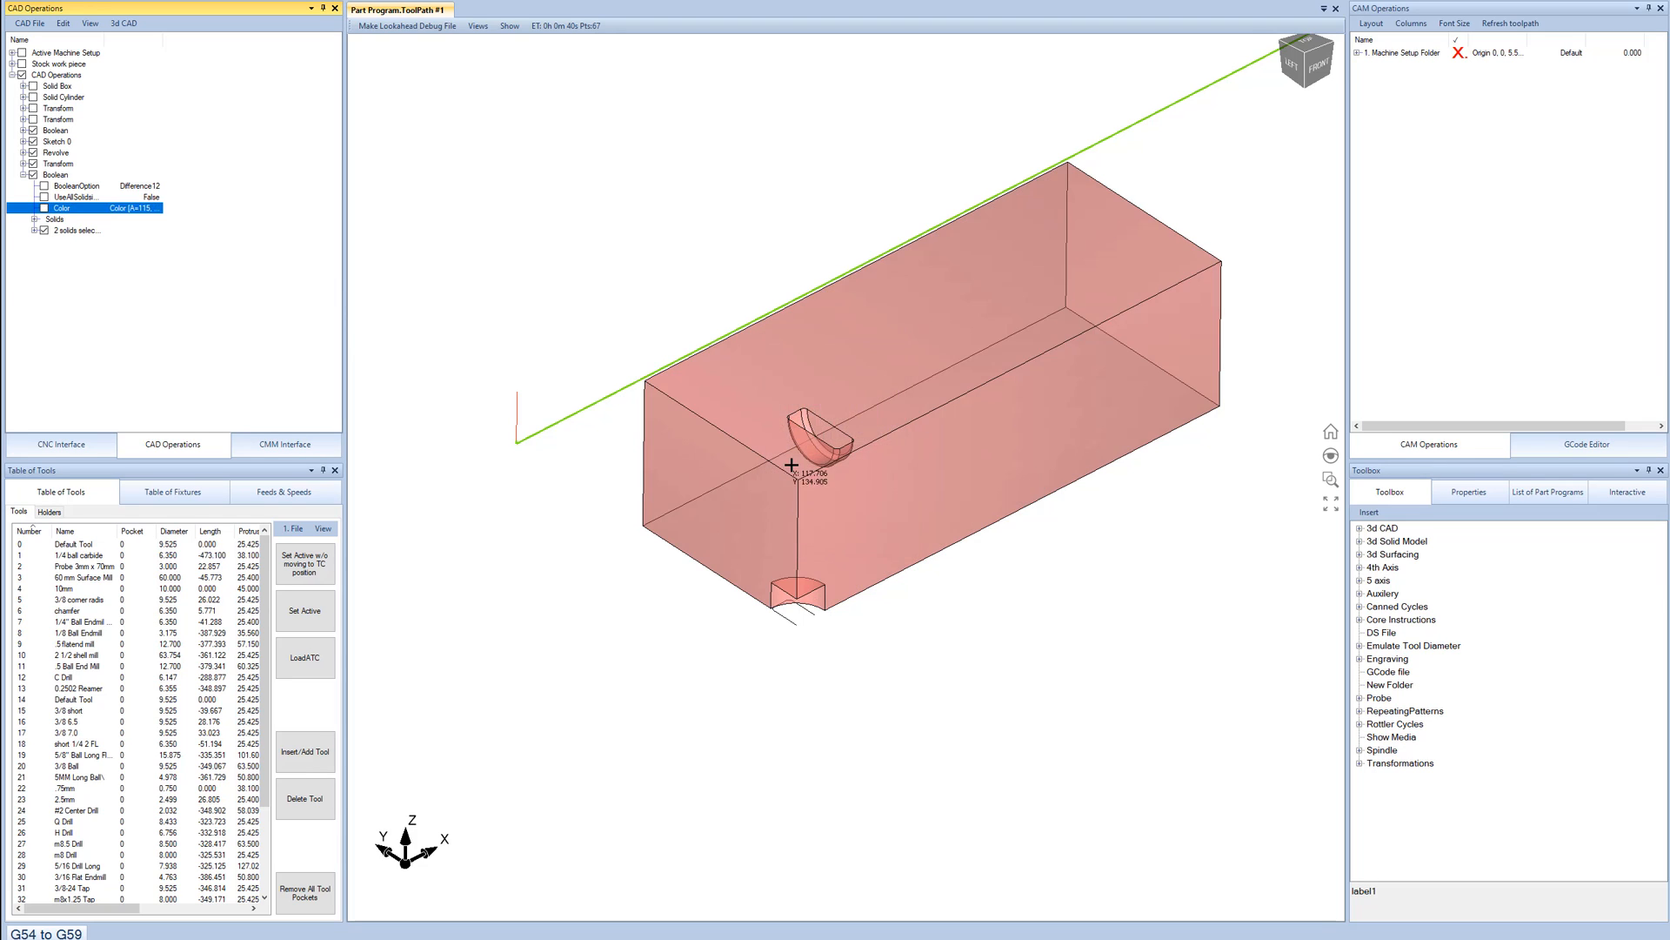
# Examine the half-round slot and the corner notch inside the transparent block from several angles.
pyautogui.moveTo(812, 467); pyautogui.dragTo(888, 409, button='middle')
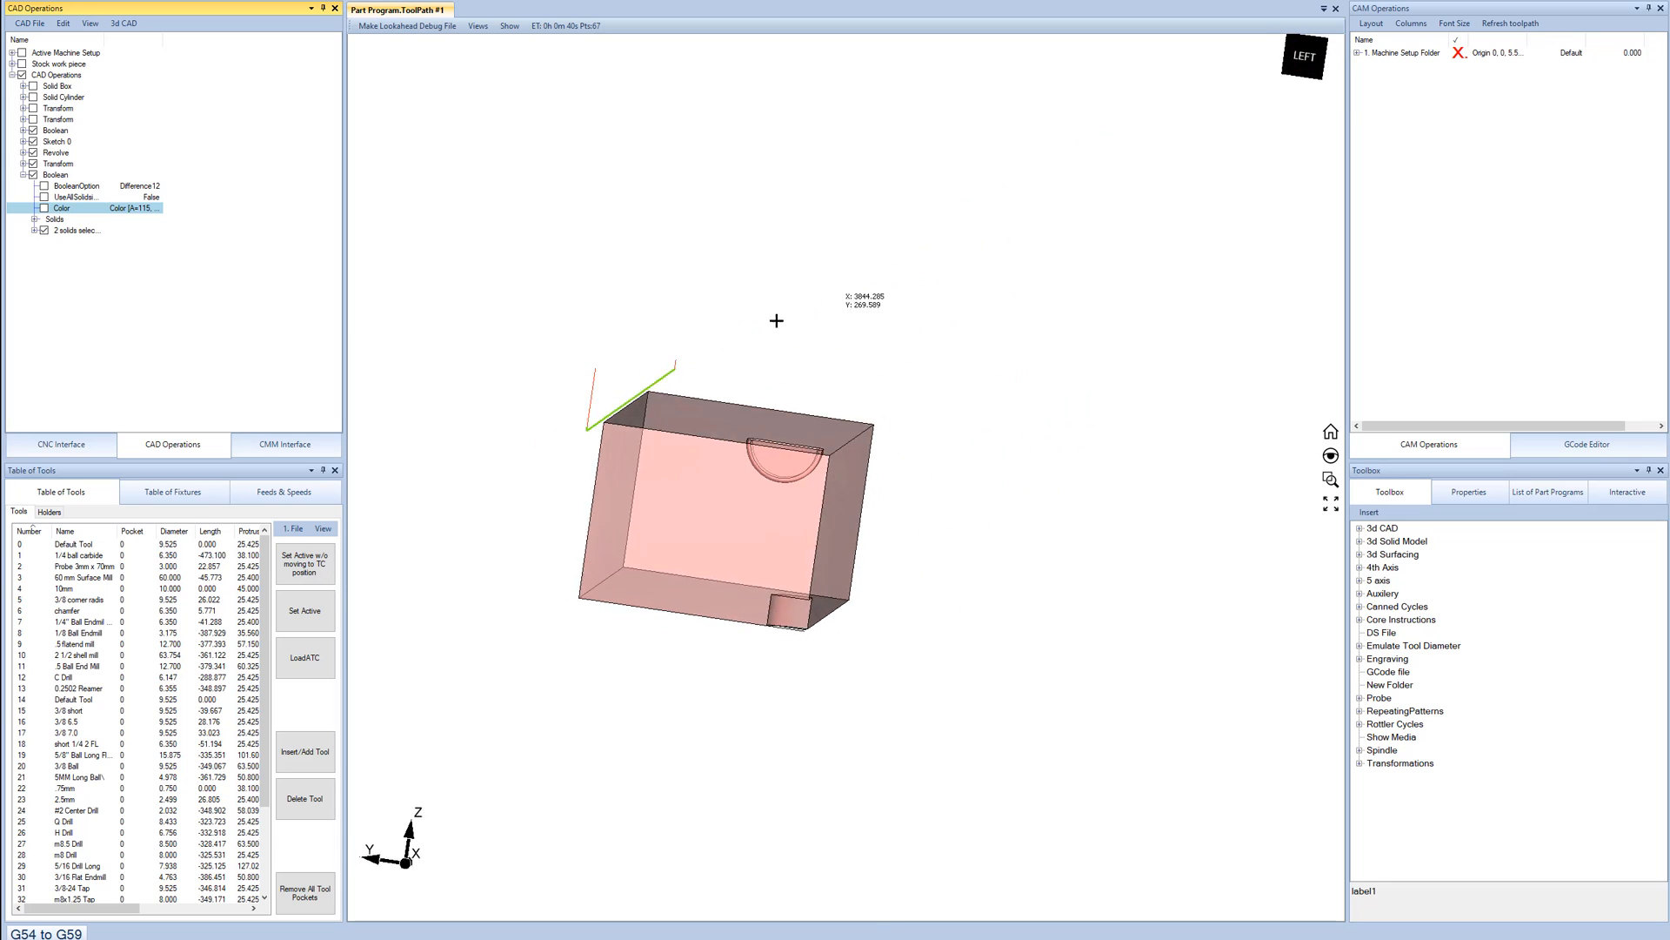
pyautogui.scroll(5, 805, 426)
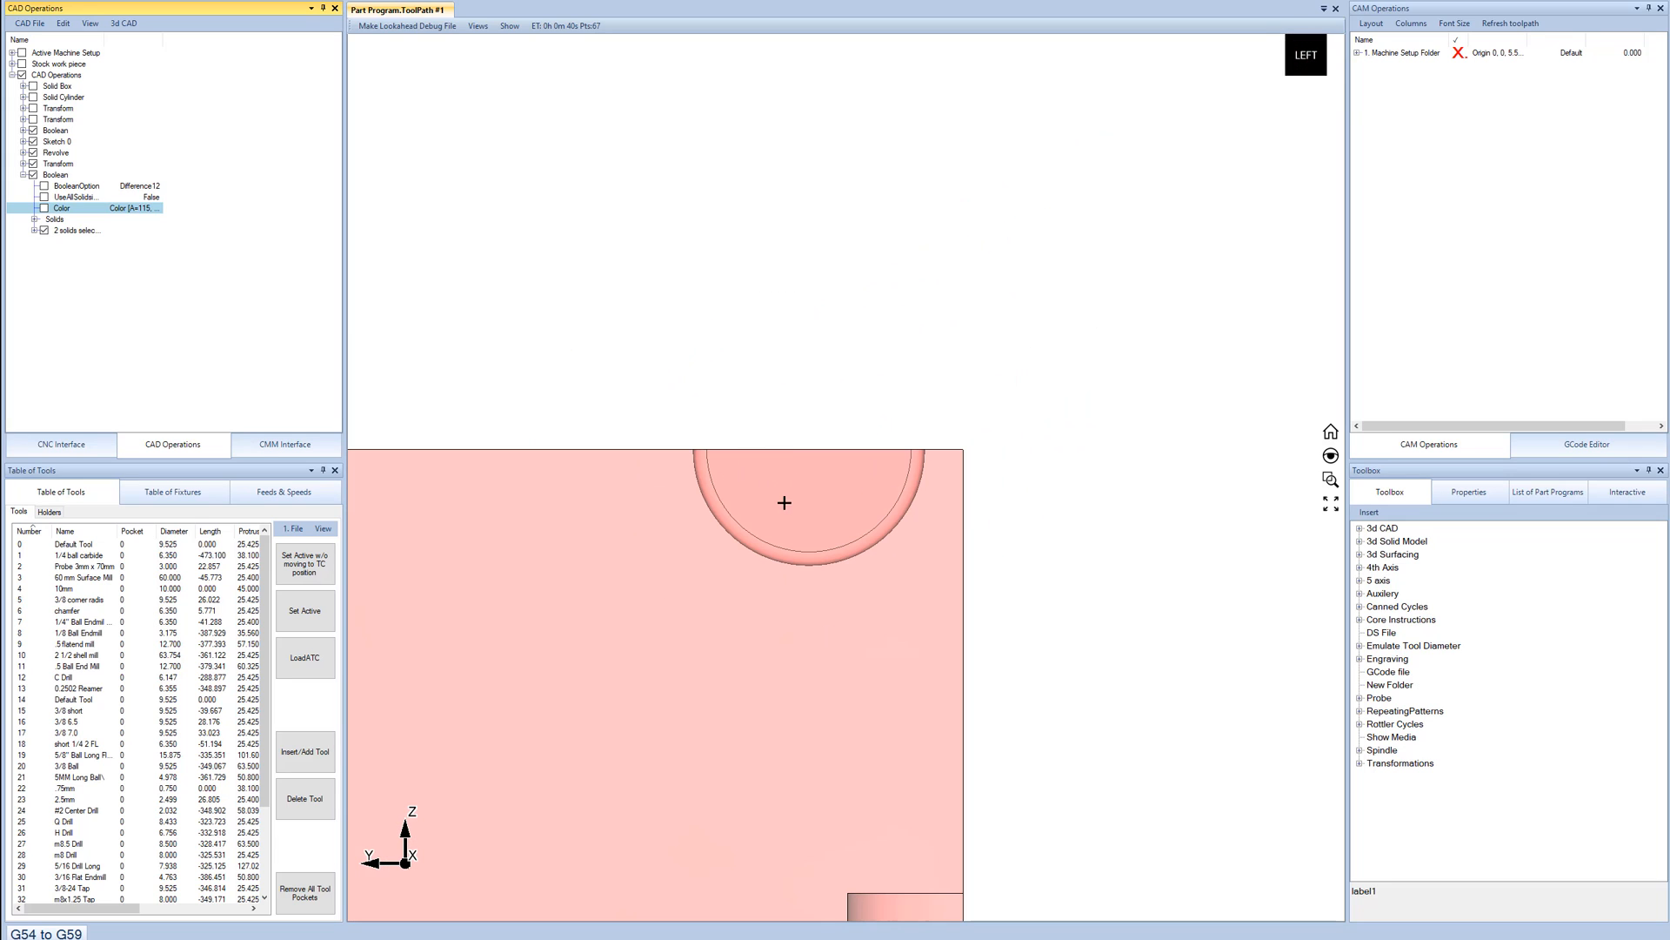
pyautogui.moveTo(914, 575); pyautogui.dragTo(801, 533, button='middle')
pyautogui.scroll(-5, 802, 533)
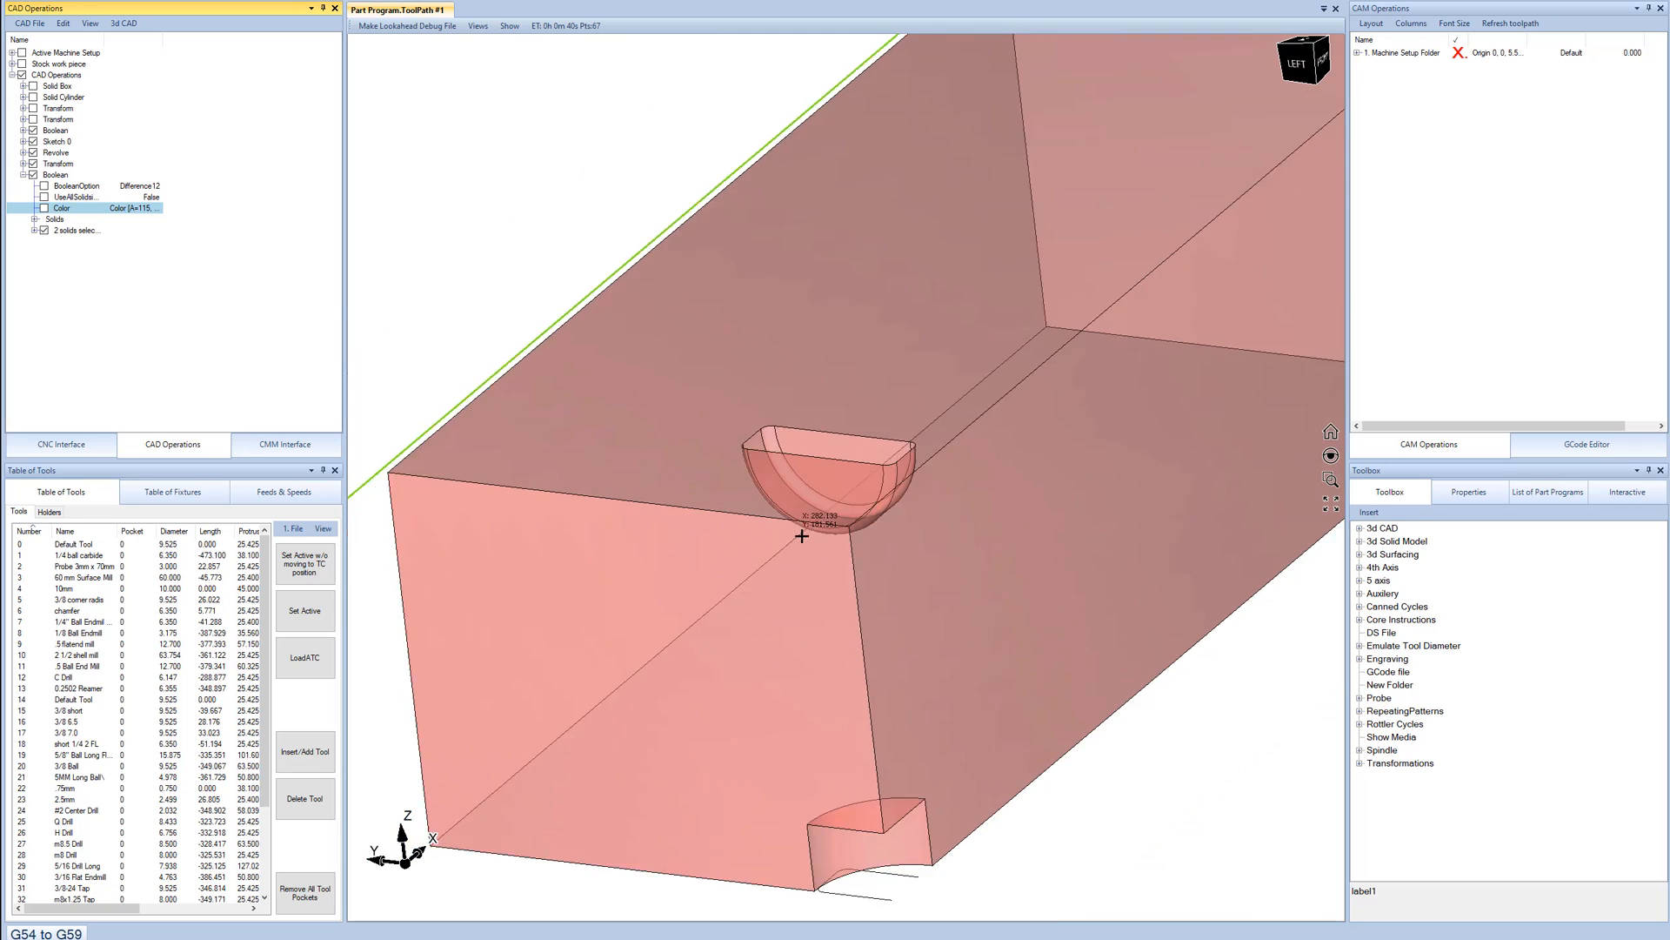
pyautogui.moveTo(1077, 716); pyautogui.dragTo(957, 696, button='middle')
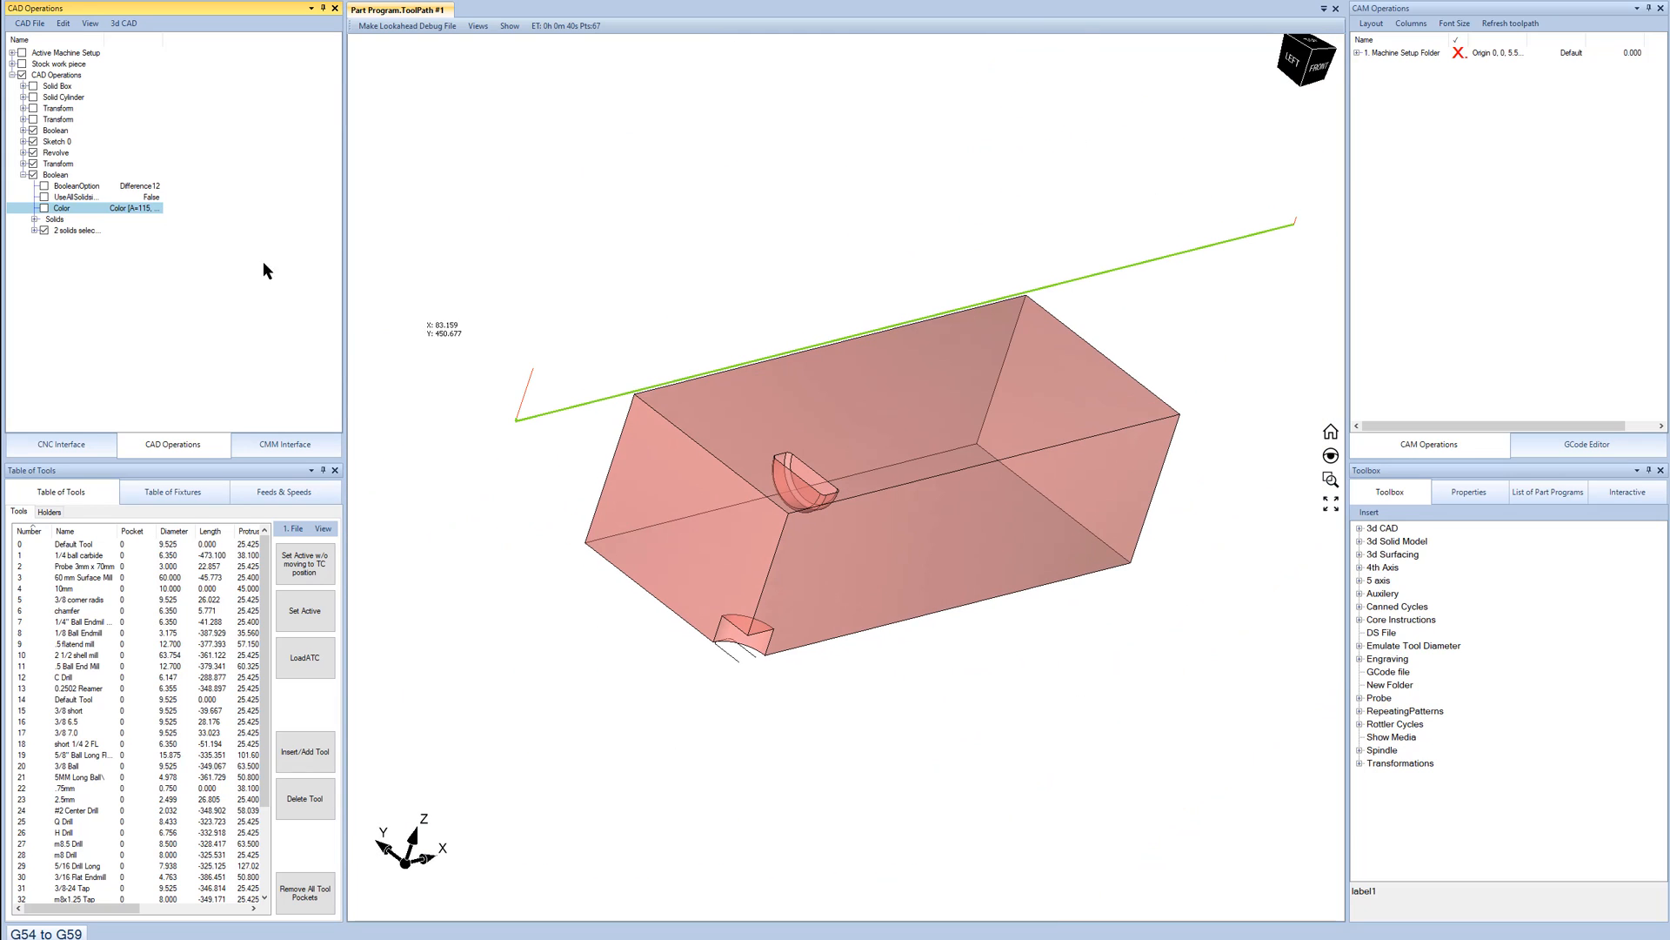
pyautogui.click(23, 175)
# Delete the 3d Profile instruction from the Machine Setup Folder.
pyautogui.click(1357, 53)
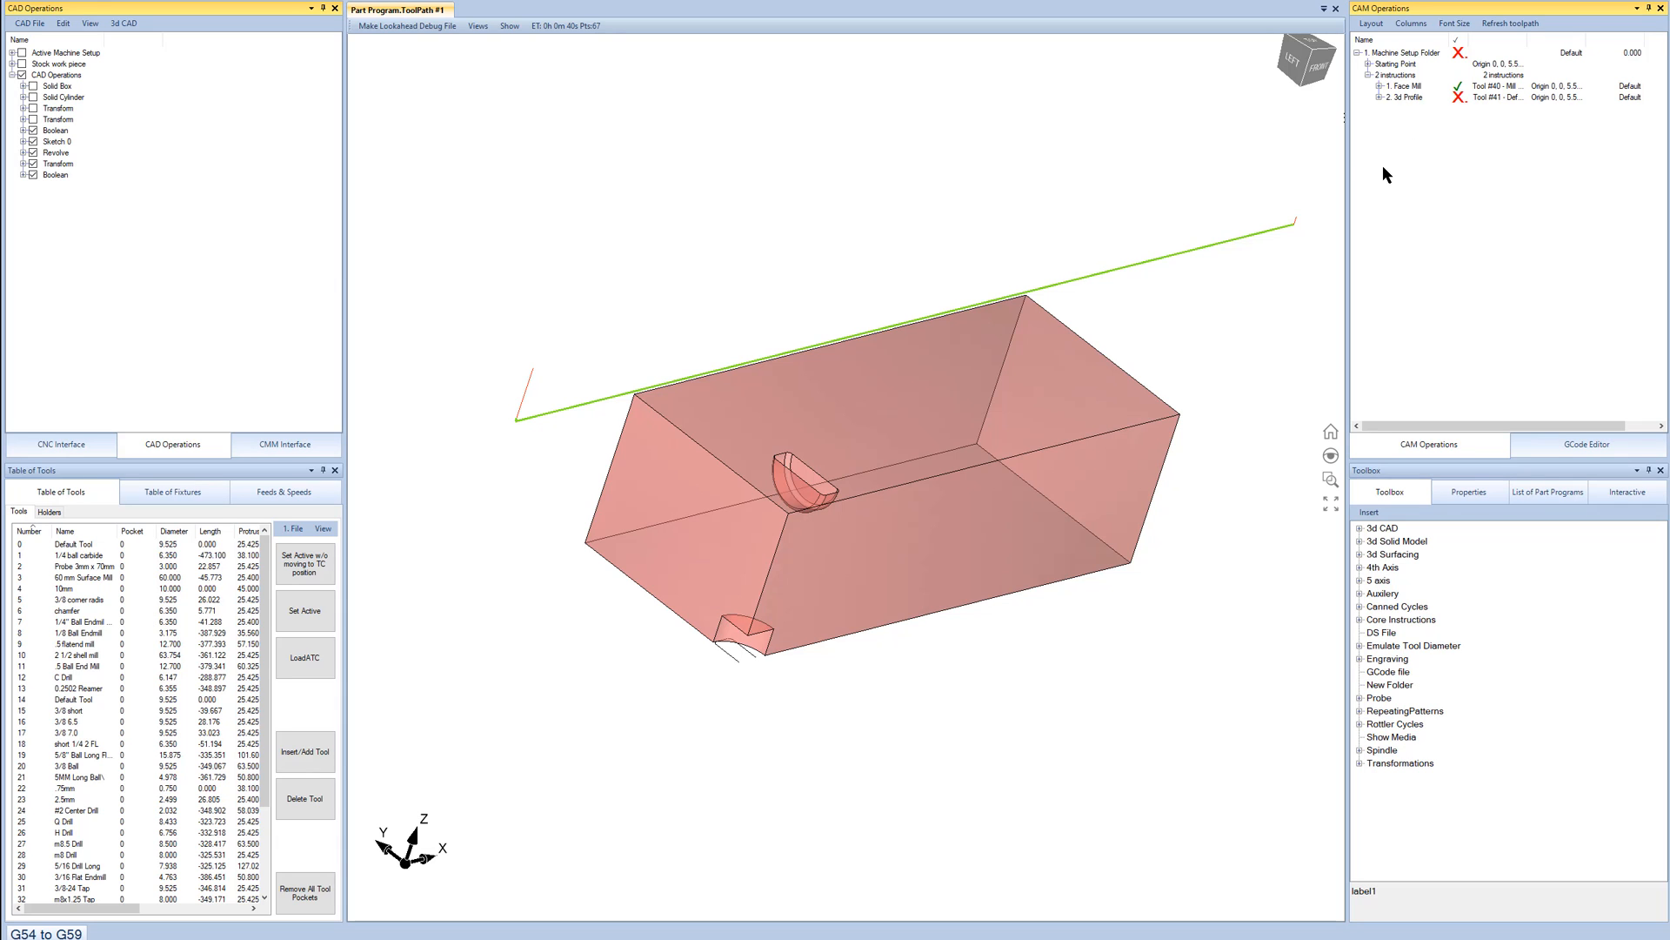
pyautogui.moveTo(944, 383); pyautogui.dragTo(898, 470, button='middle')
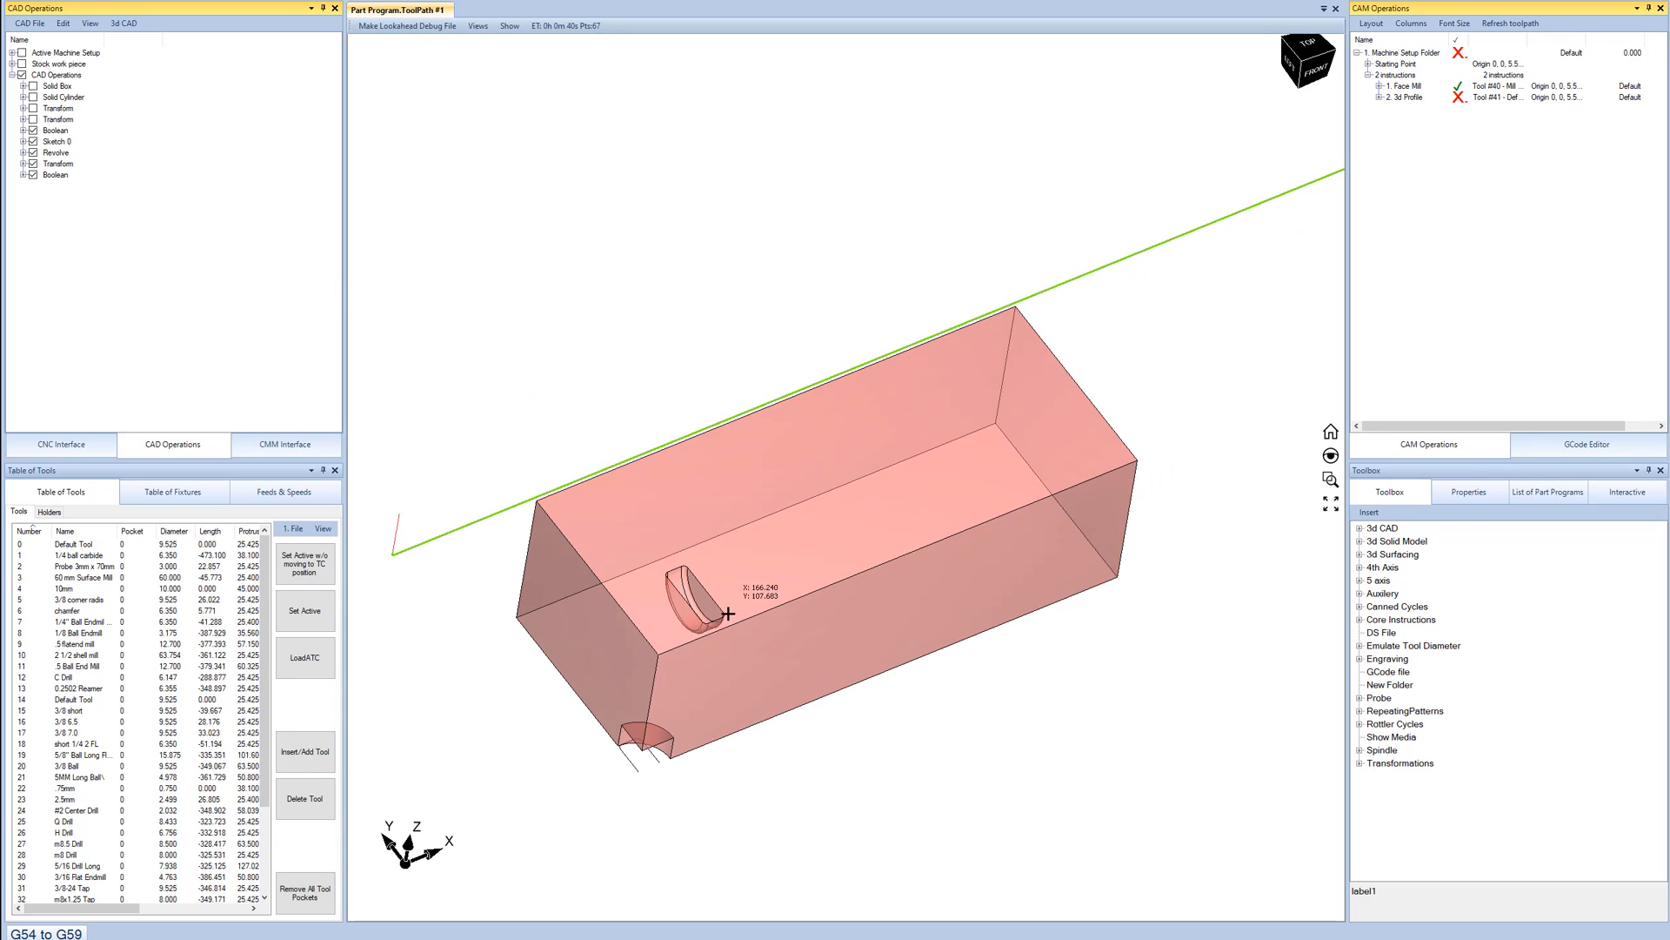
pyautogui.scroll(3, 727, 611)
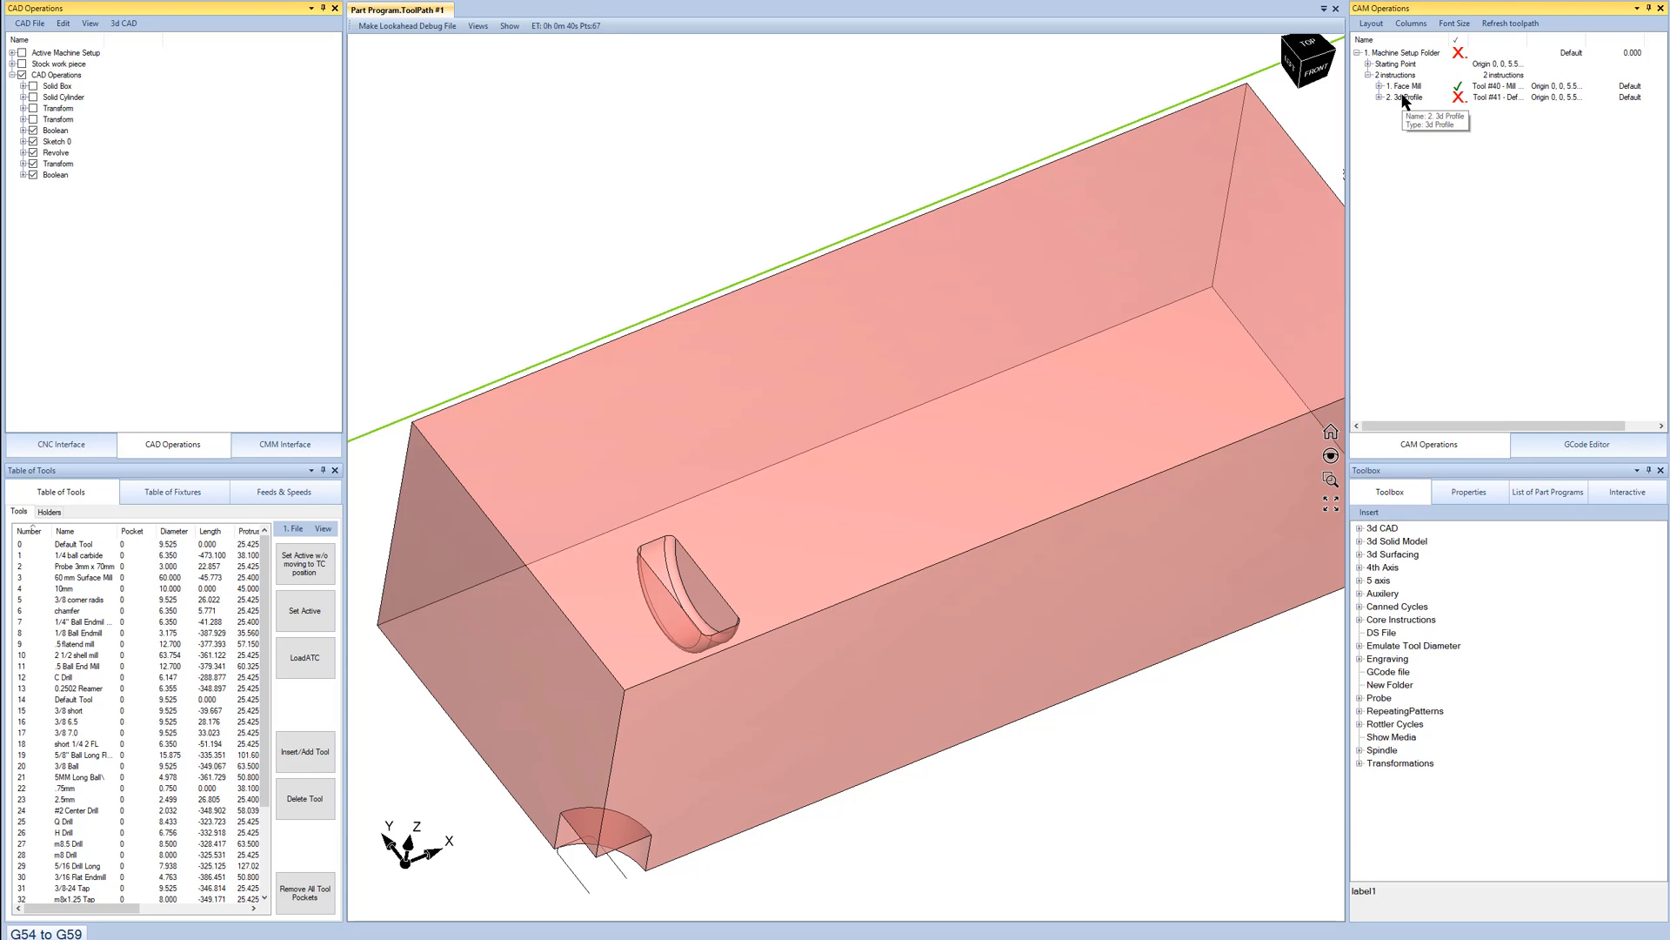
pyautogui.scroll(3, 679, 609)
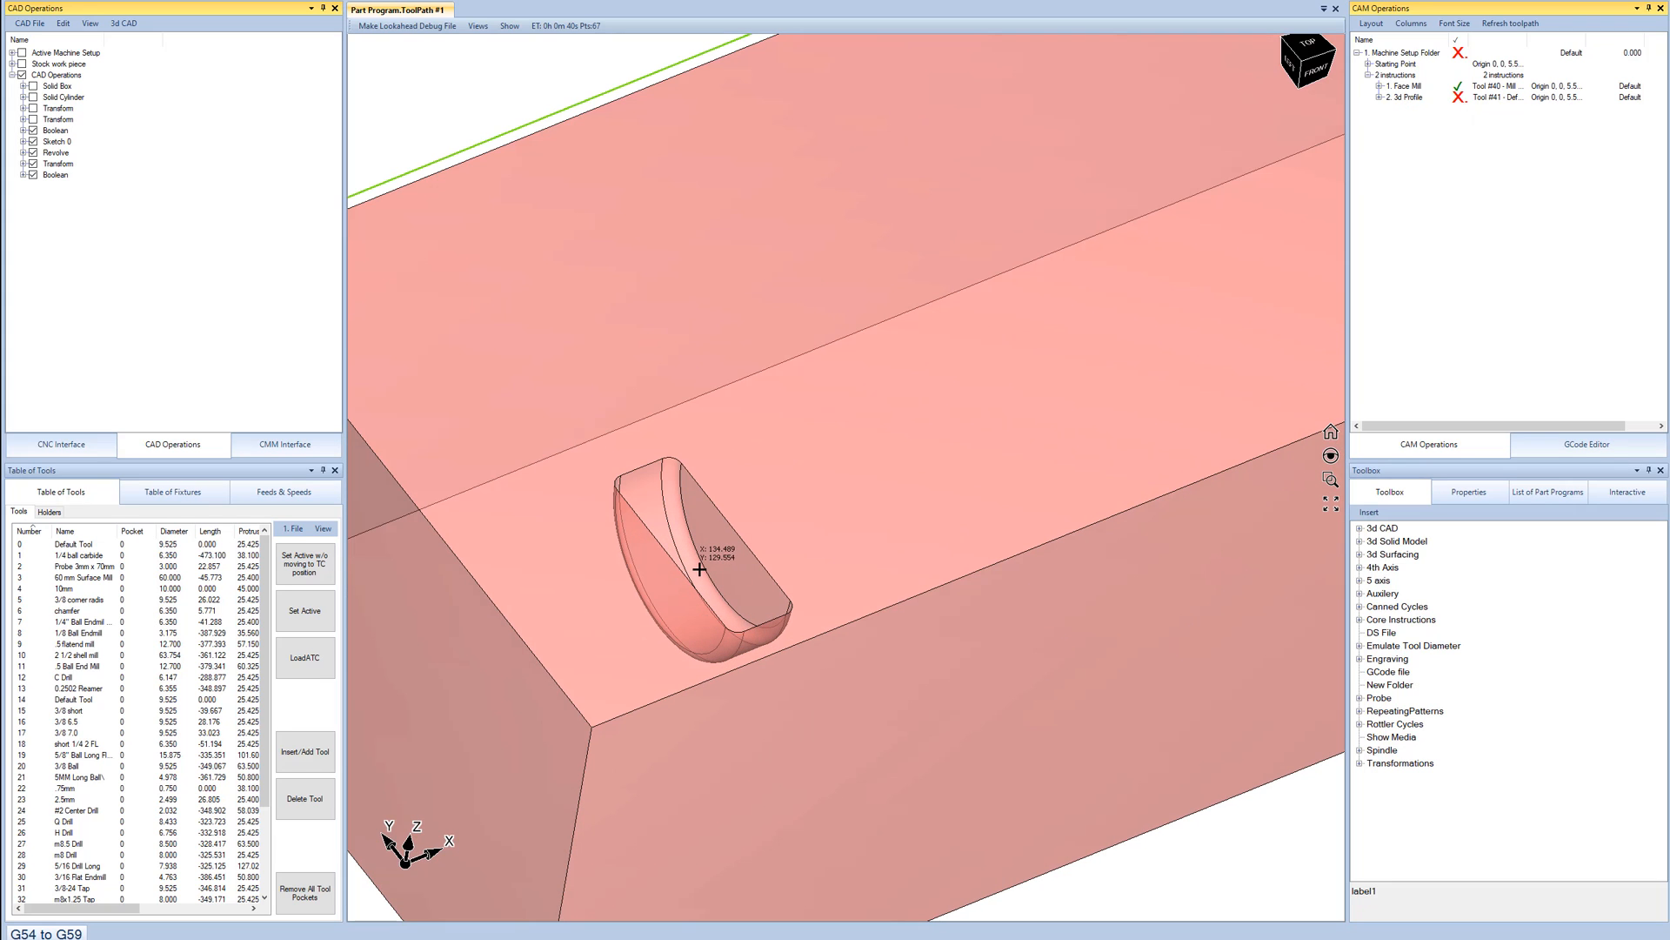
pyautogui.moveTo(678, 566); pyautogui.dragTo(645, 576, button='middle')
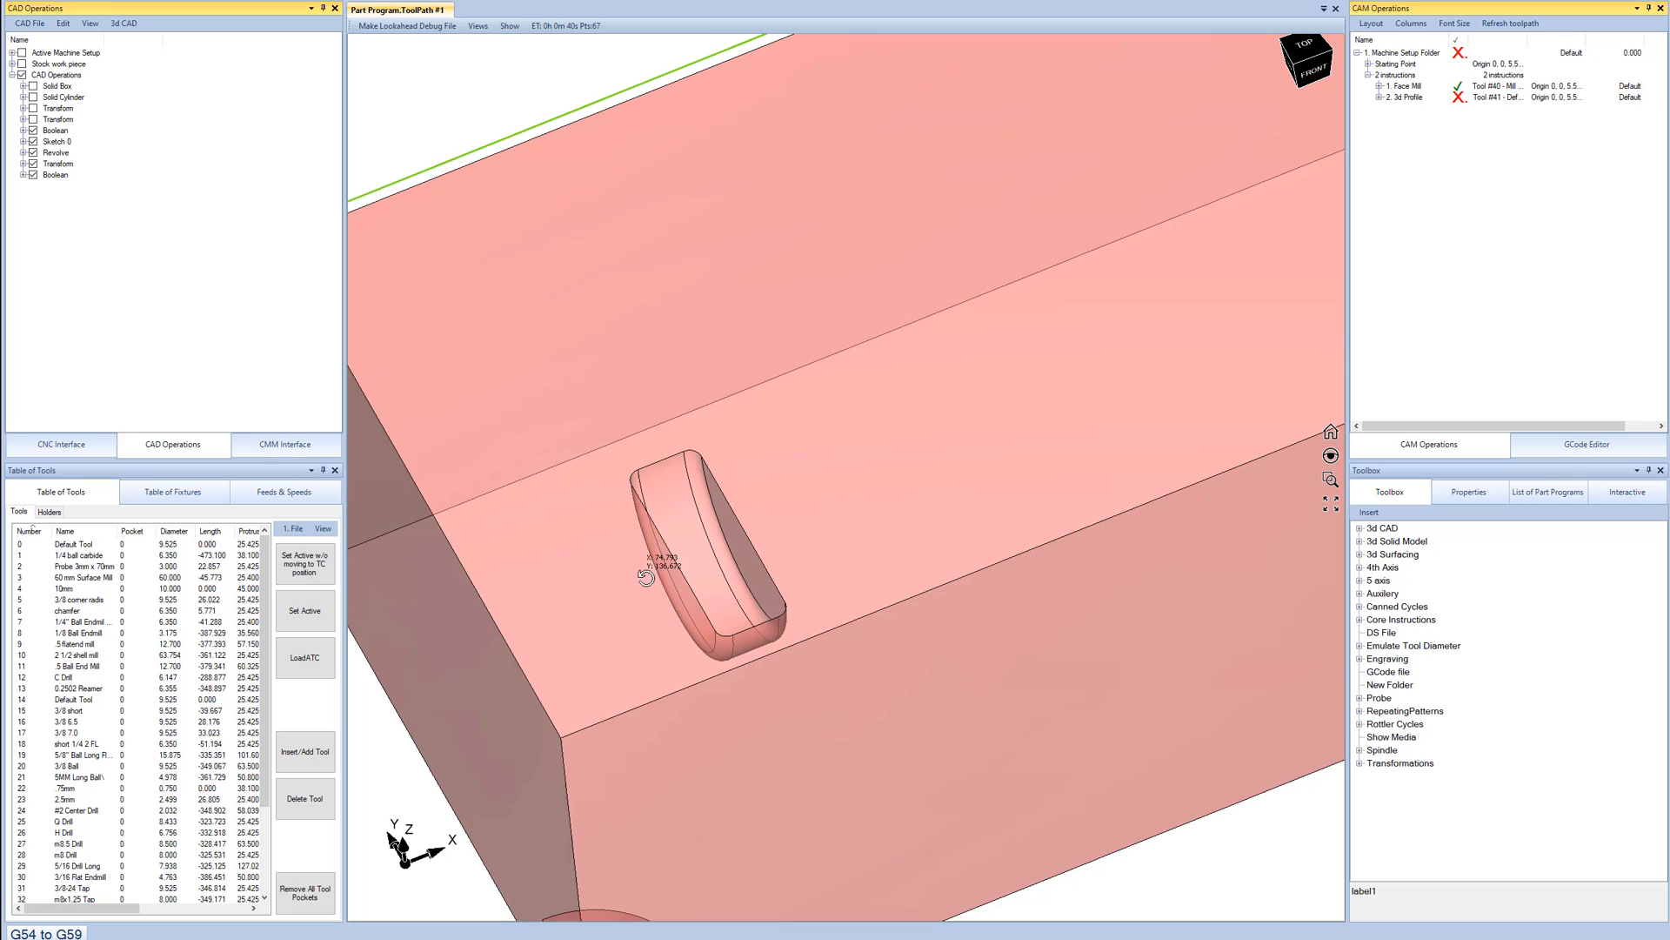
pyautogui.click(1405, 98)
pyautogui.press('Delete')
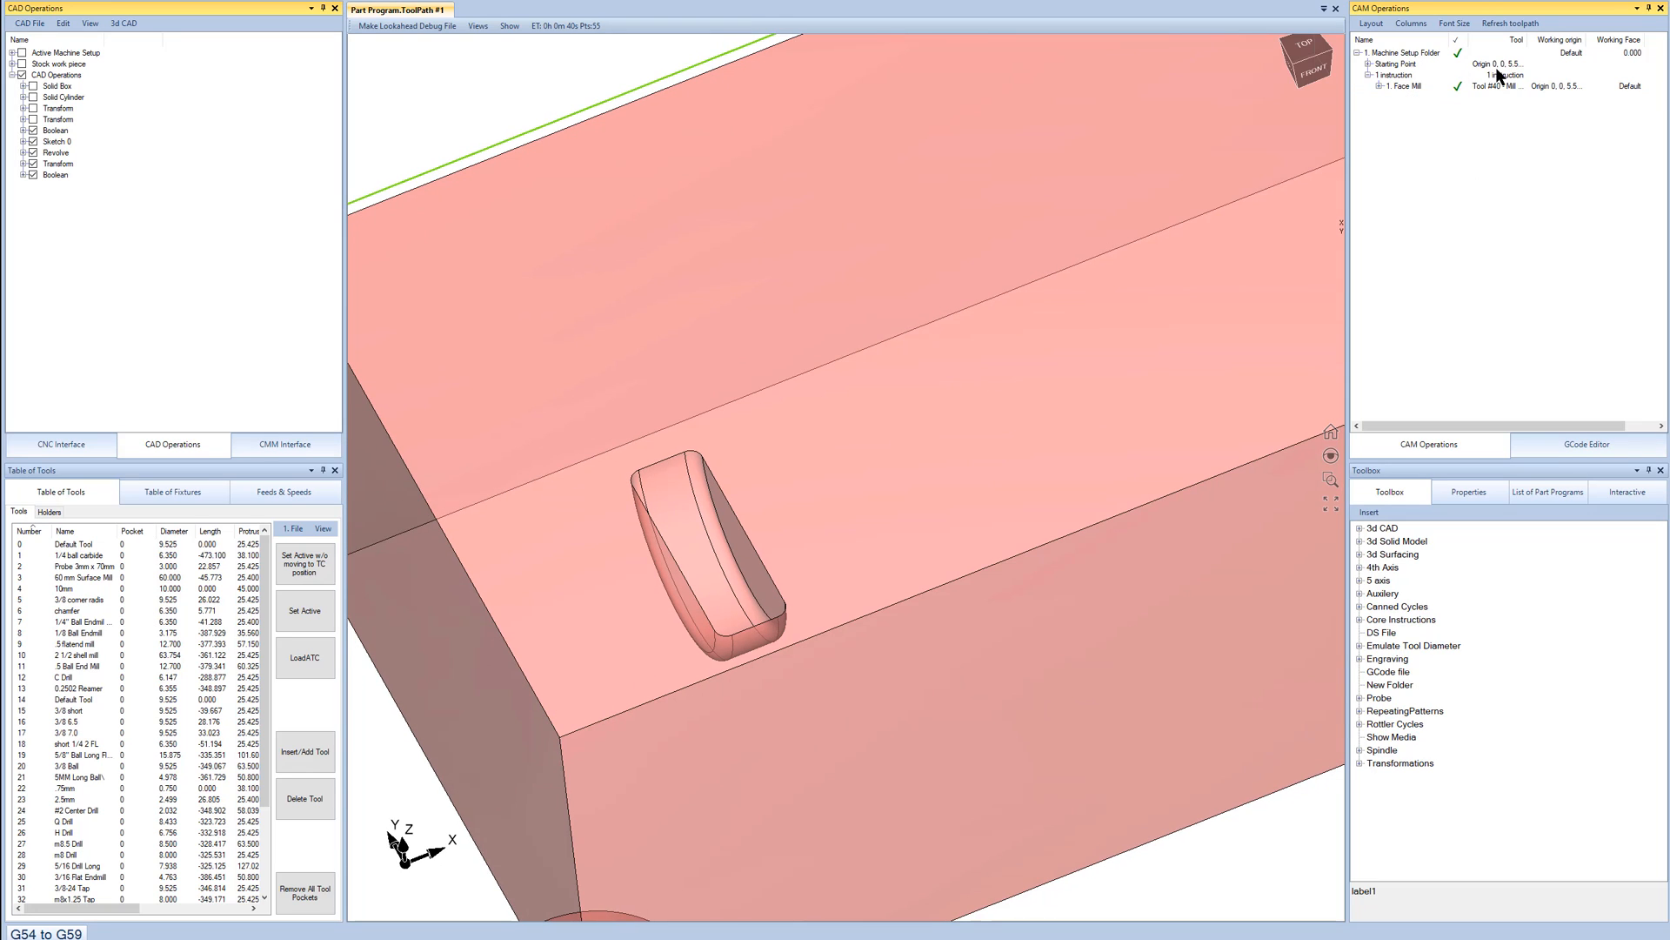
# Add a Rough Solid 3d instruction after the Face Mill in the Machine Setup Folder.
pyautogui.doubleClick(1505, 77)
pyautogui.click(1290, 185)
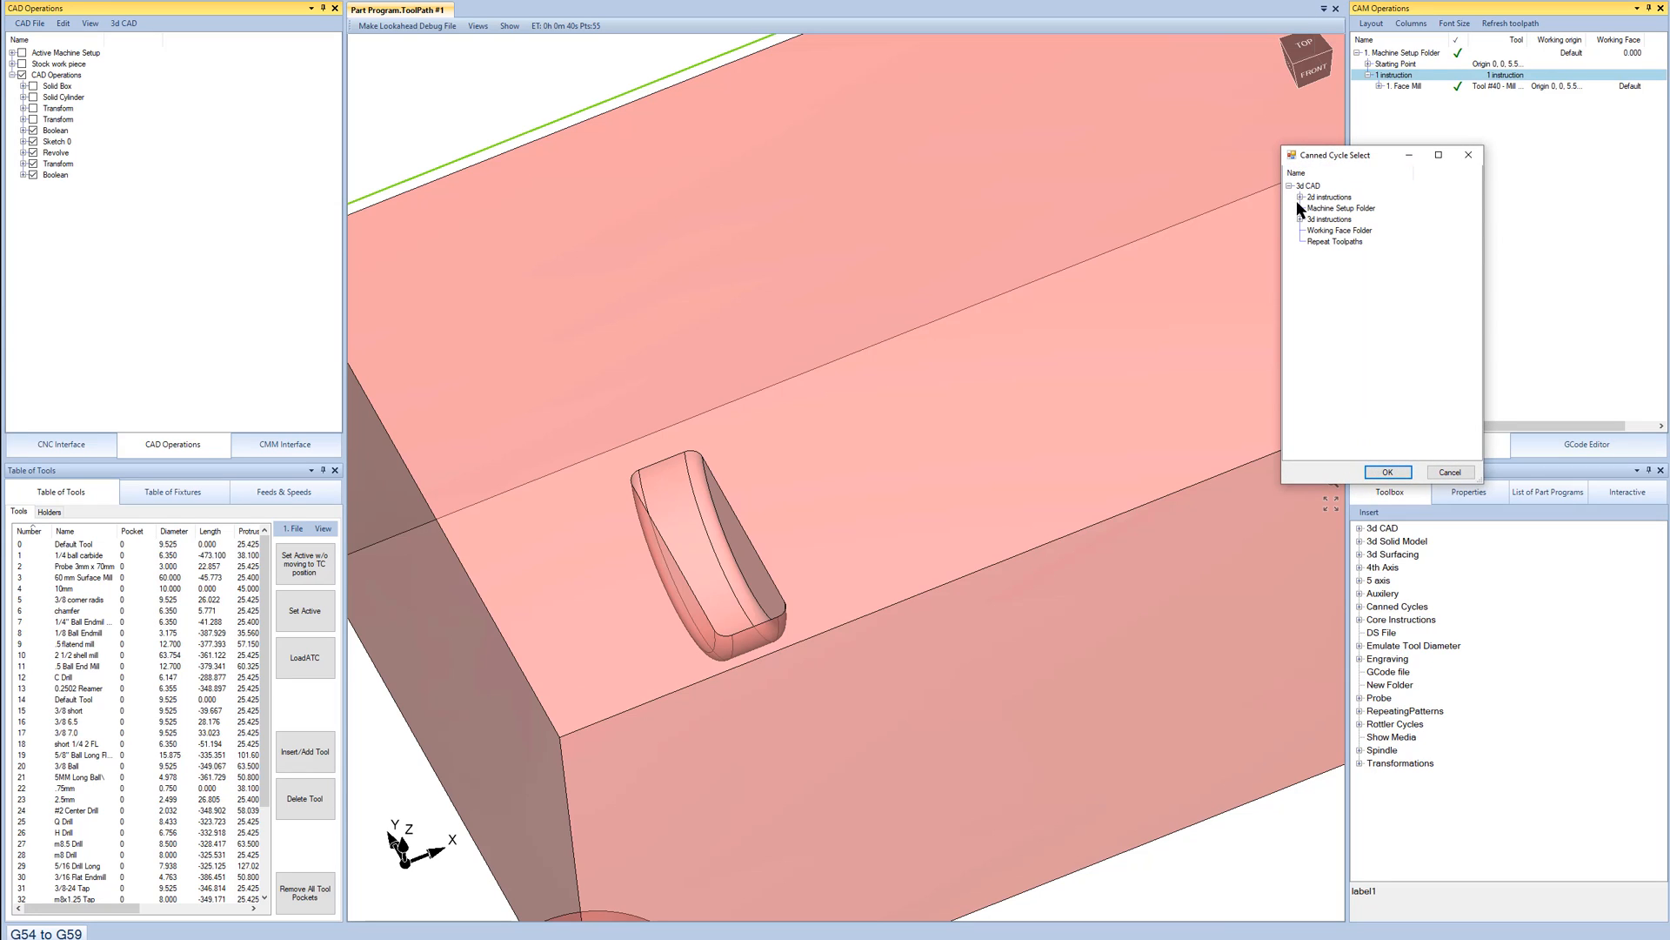
pyautogui.click(1301, 219)
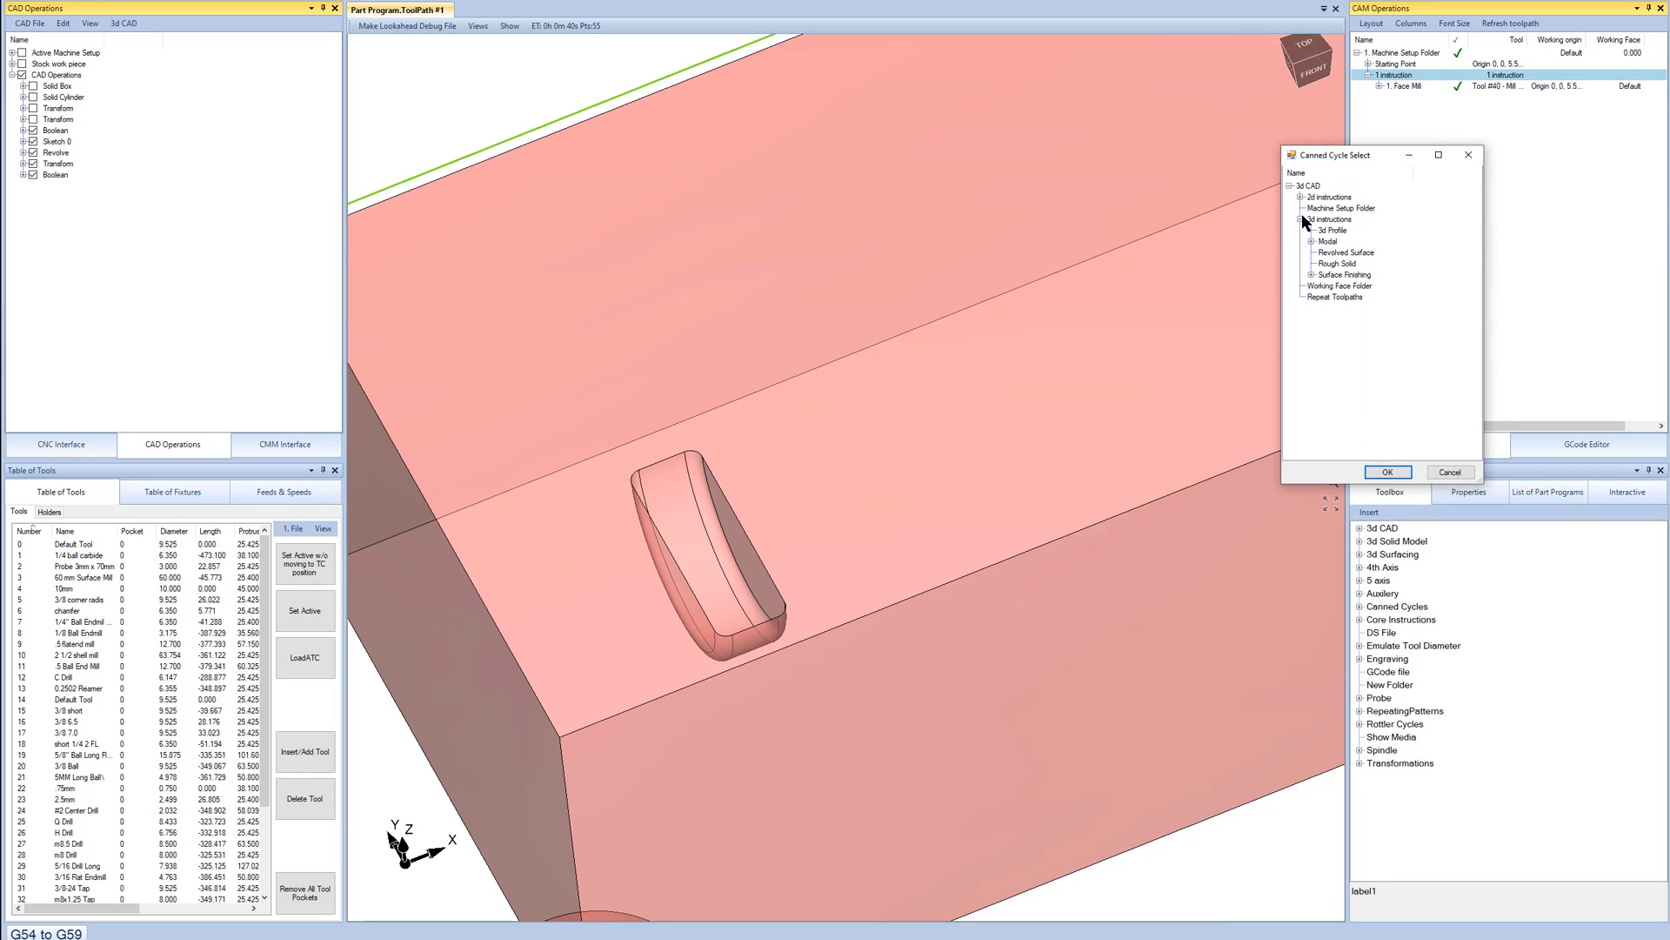
pyautogui.doubleClick(1331, 264)
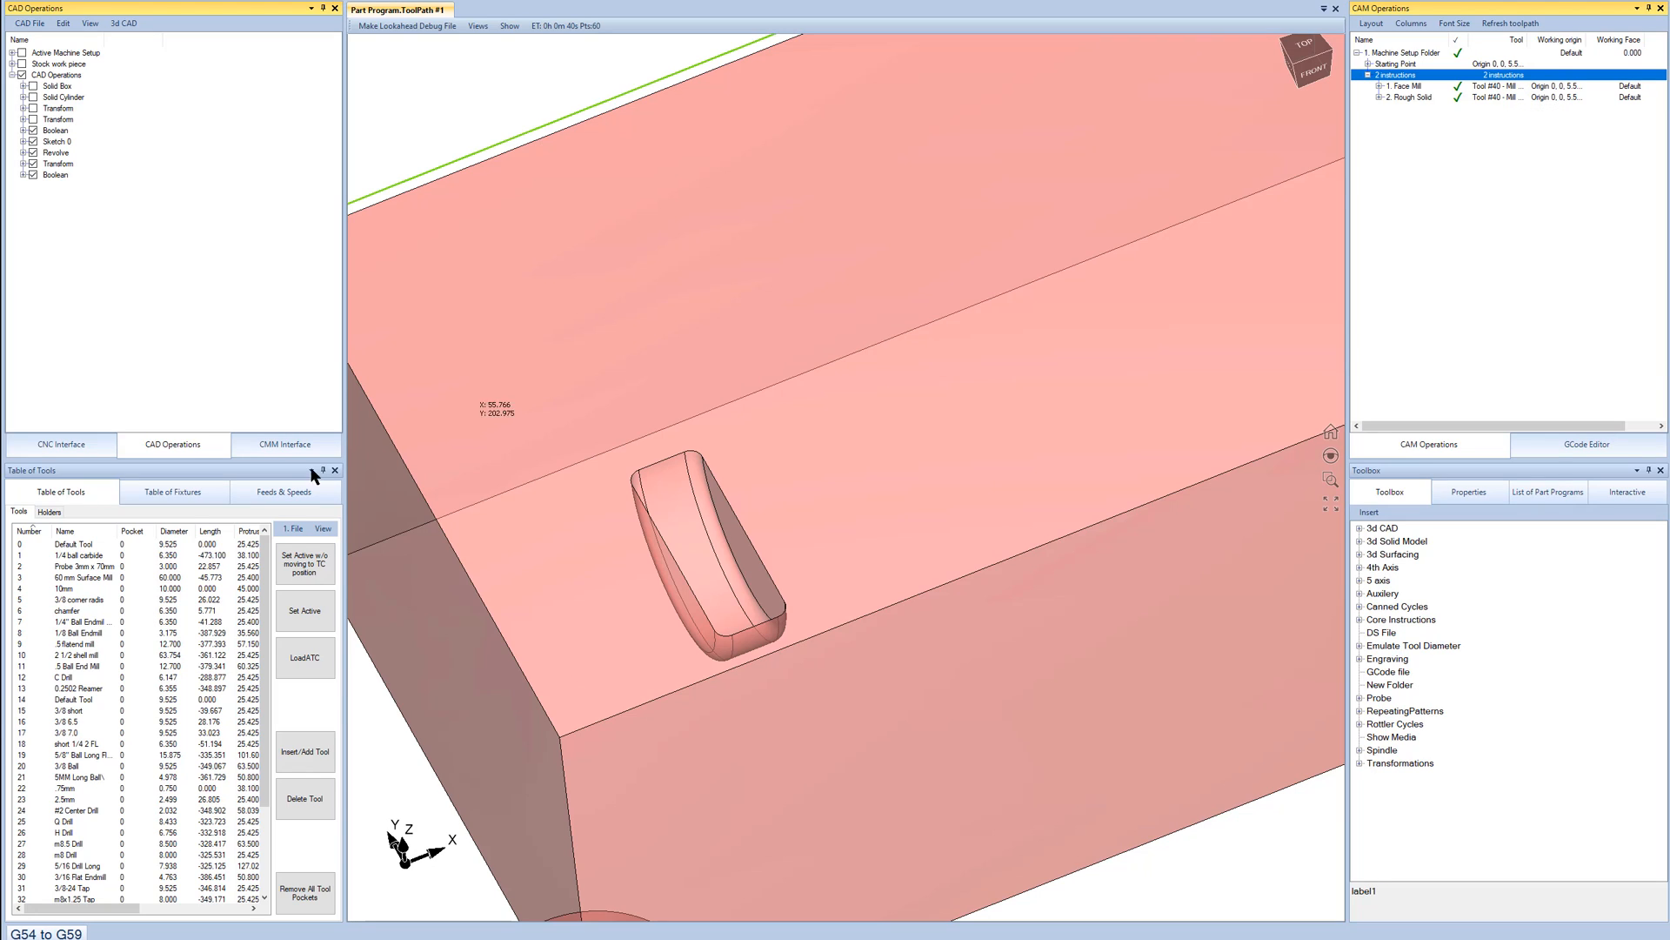
# Rename tool number 40 in the tool table as Mill 6mm.
pyautogui.scroll(-3, 63, 780)
pyautogui.click(174, 877)
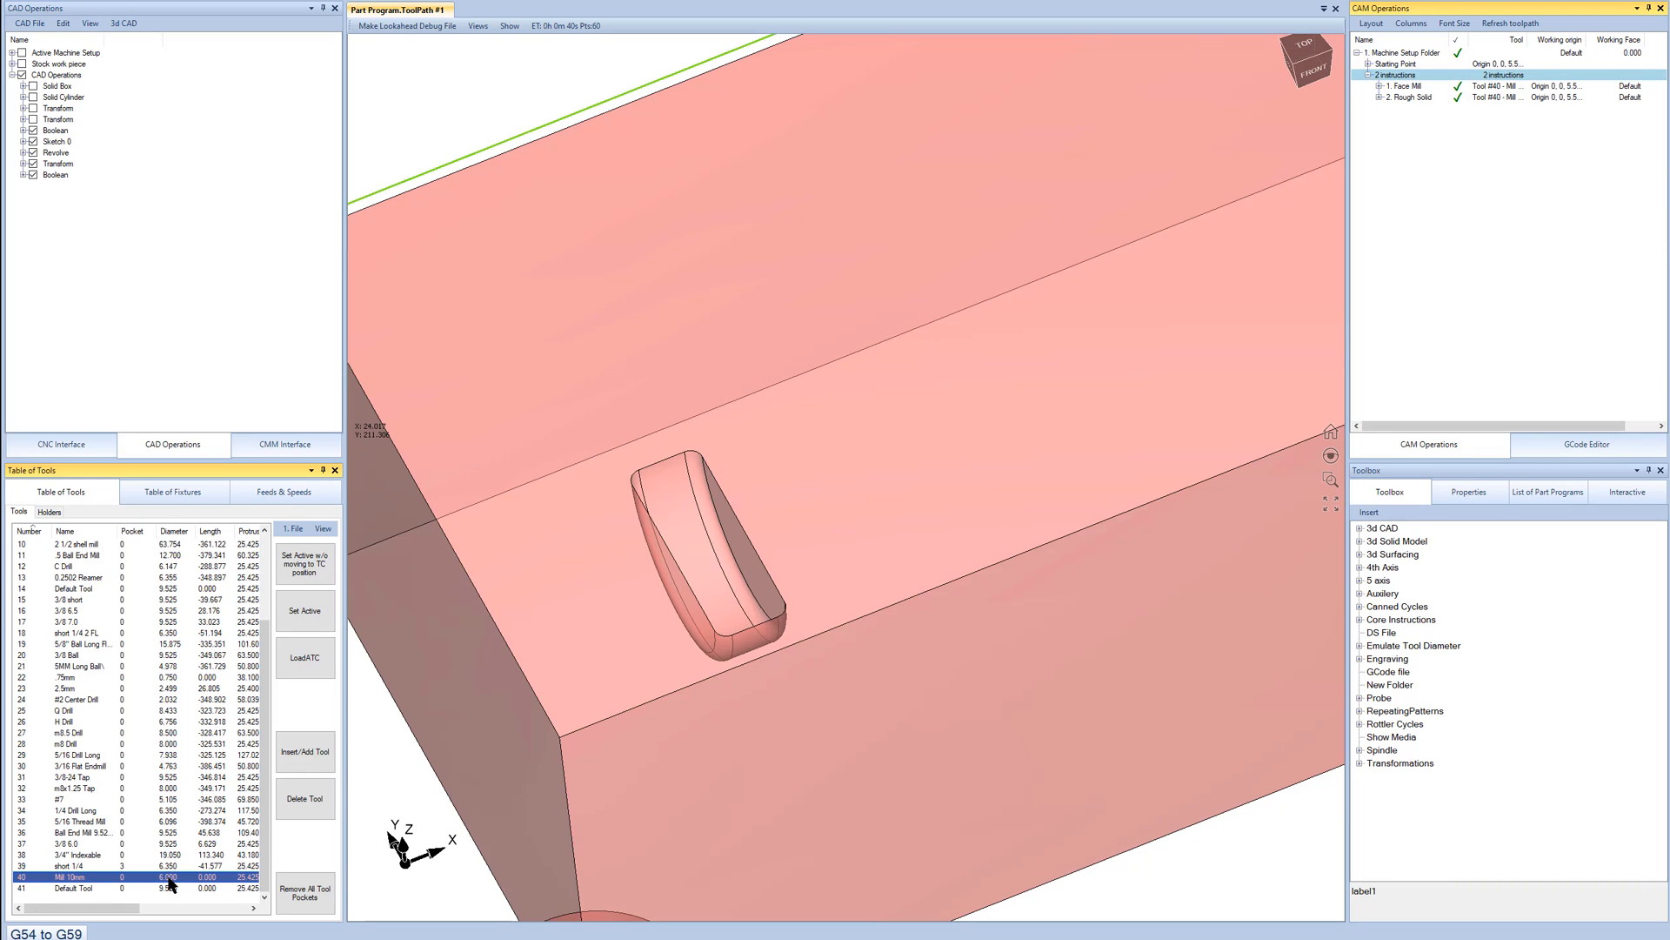
pyautogui.doubleClick(90, 881)
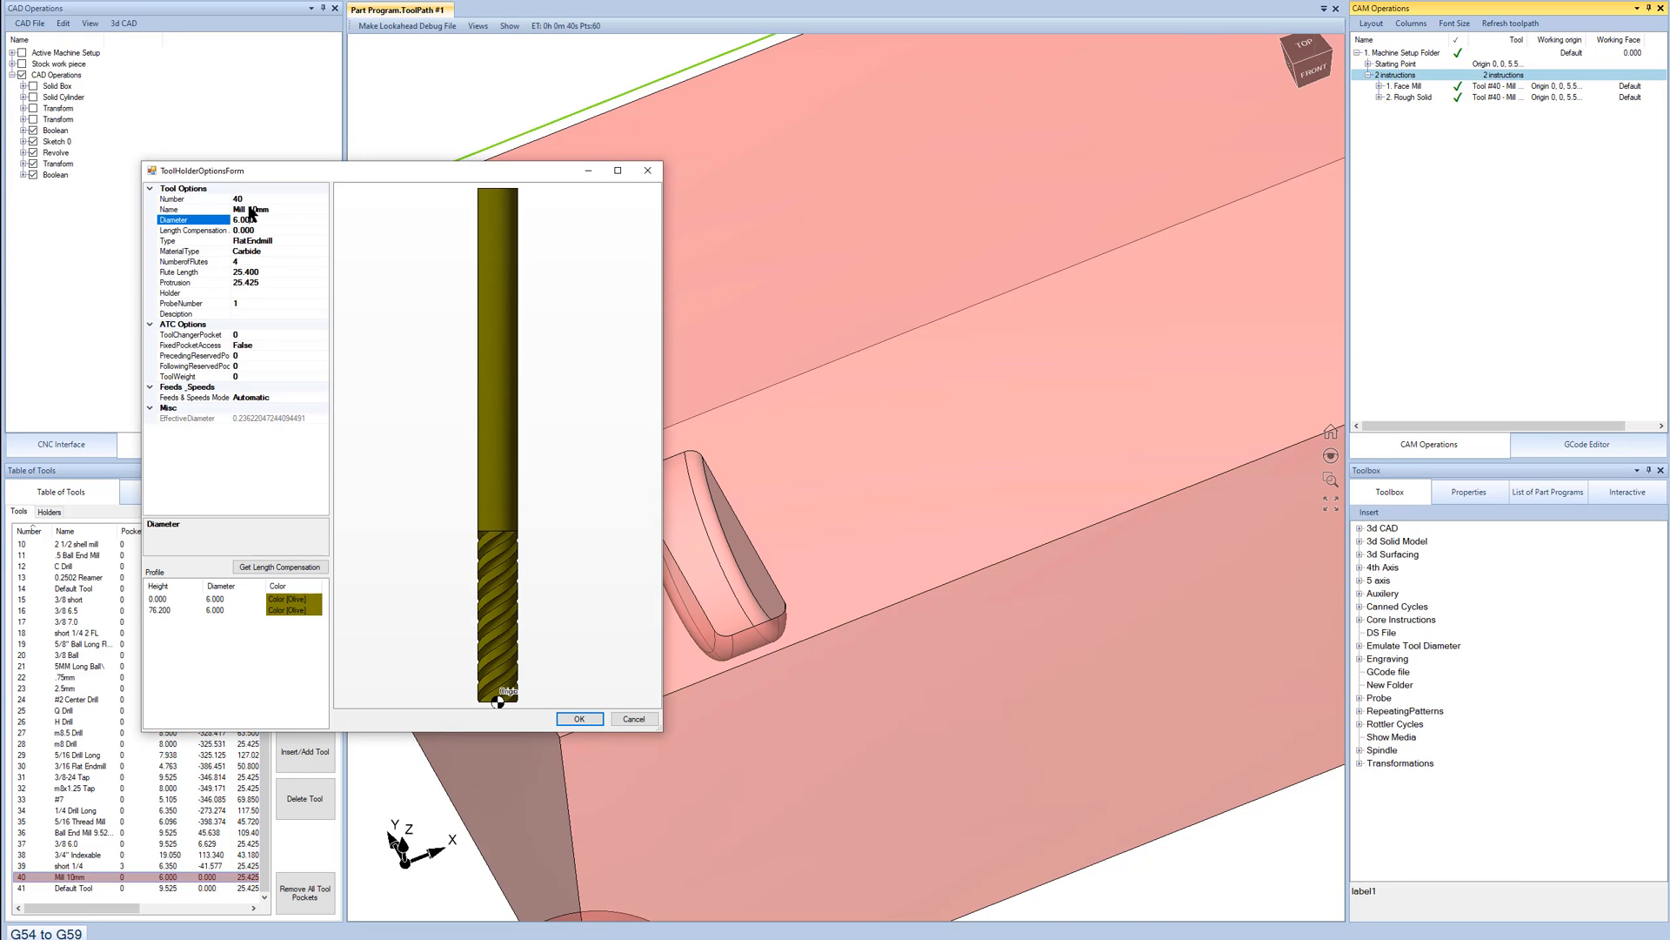
pyautogui.press('BackSpace')
pyautogui.press('BackSpace')
pyautogui.write('6')
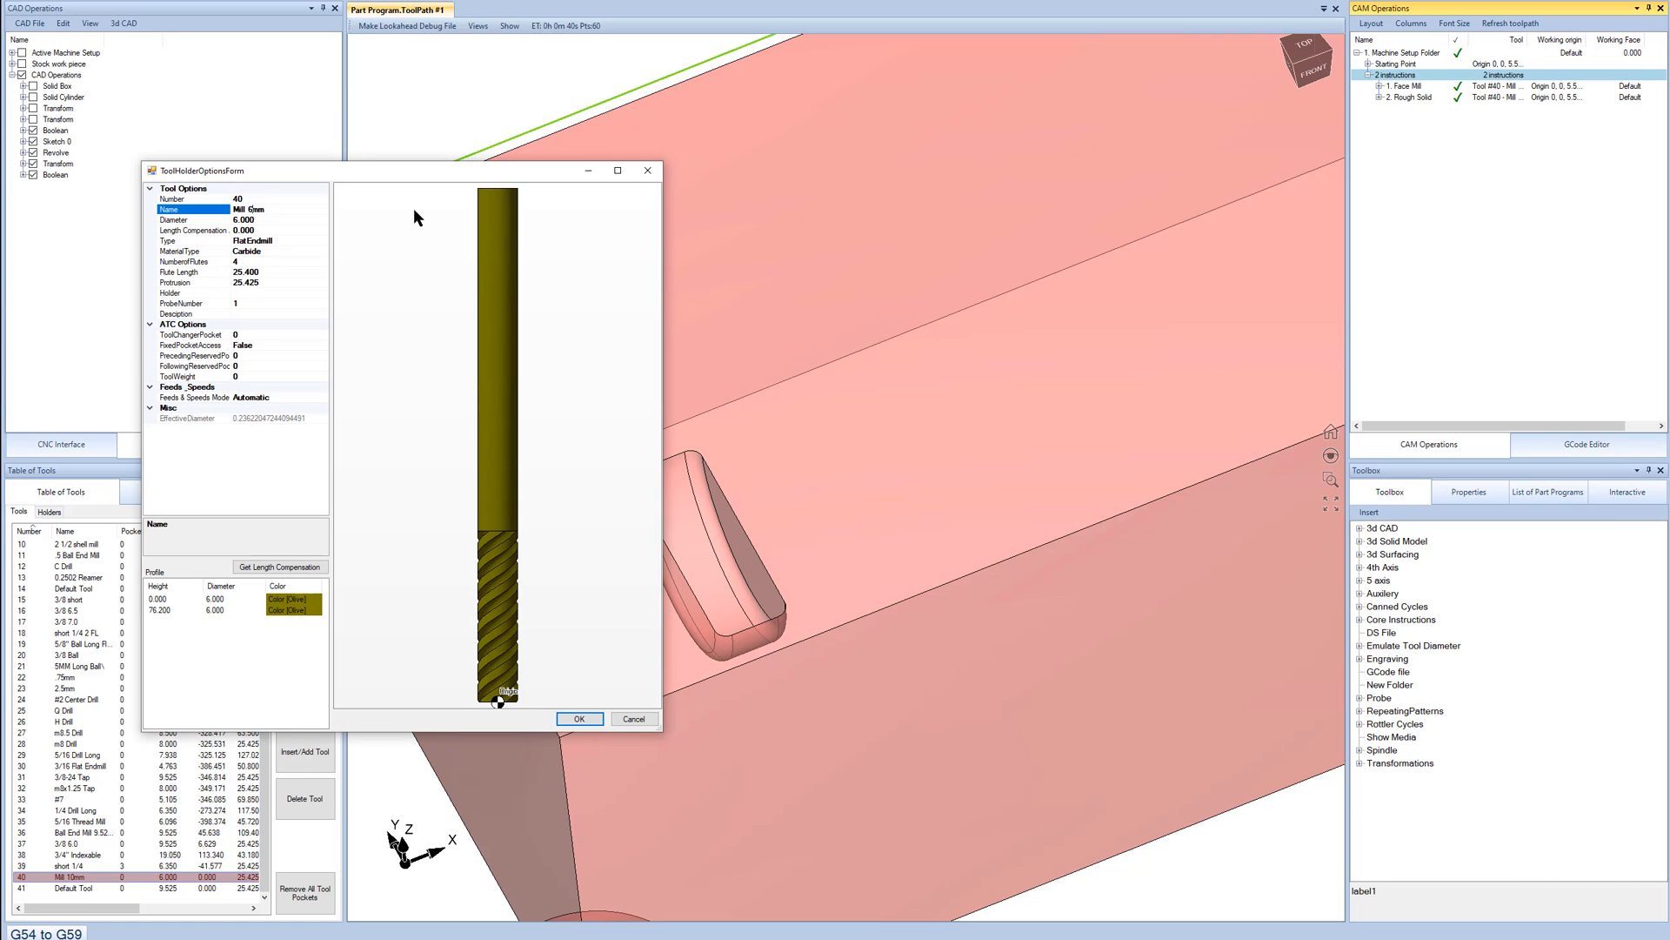
pyautogui.click(571, 717)
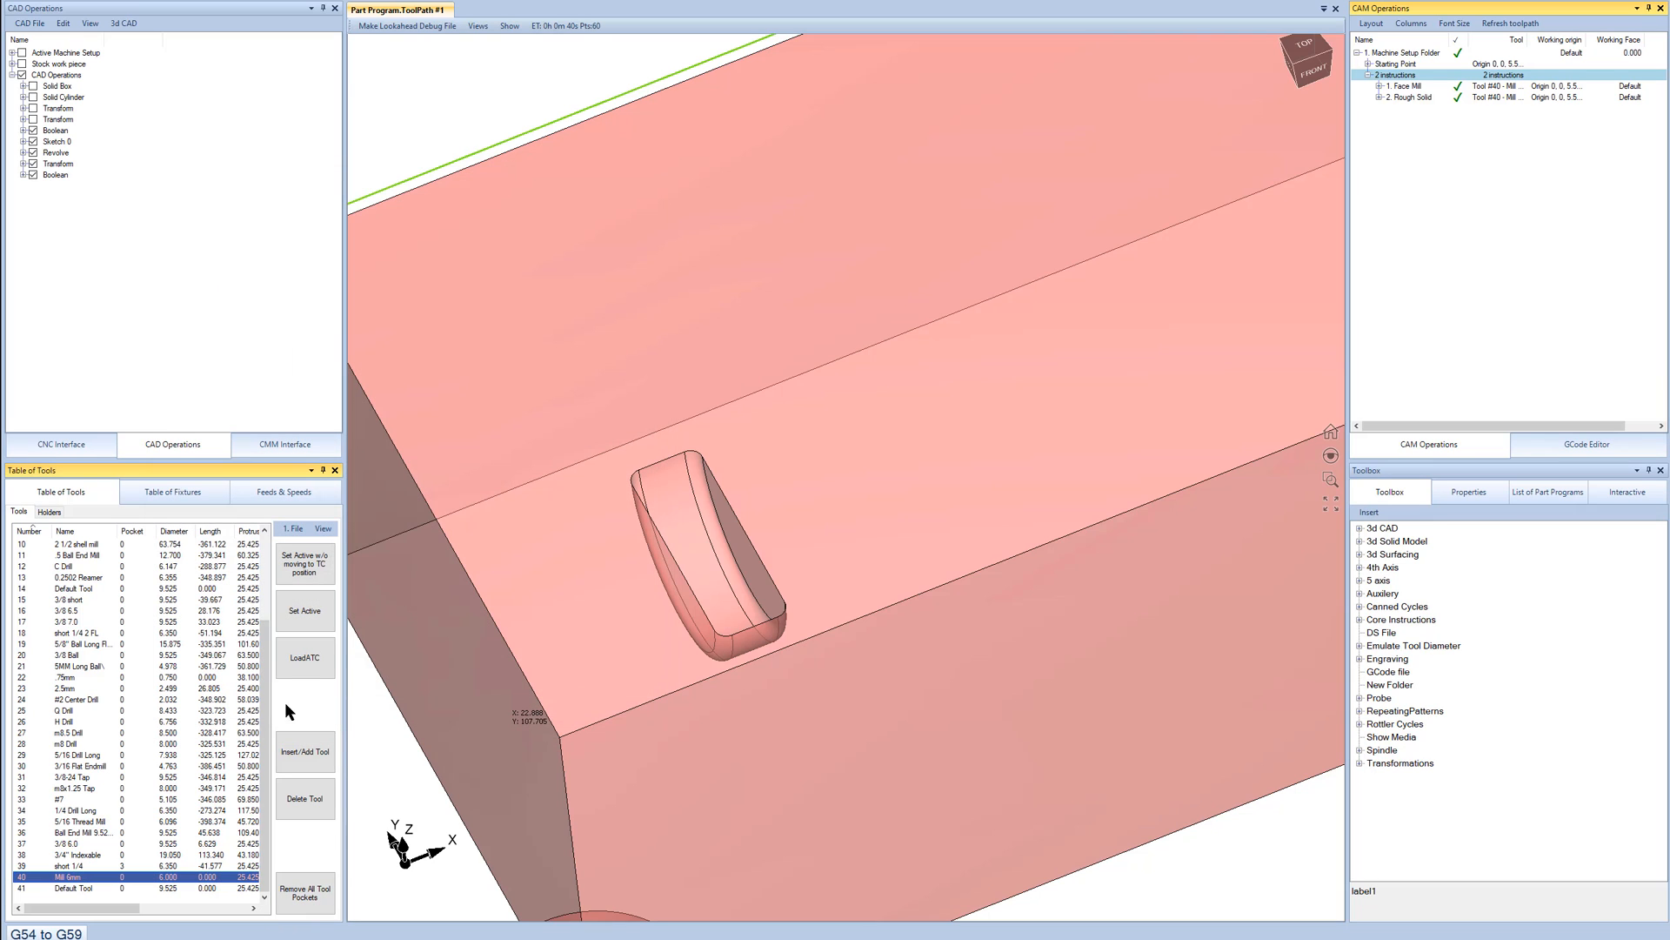
# Assign the transparent block as the solid for the Rough Solid instruction.
pyautogui.click(1380, 96)
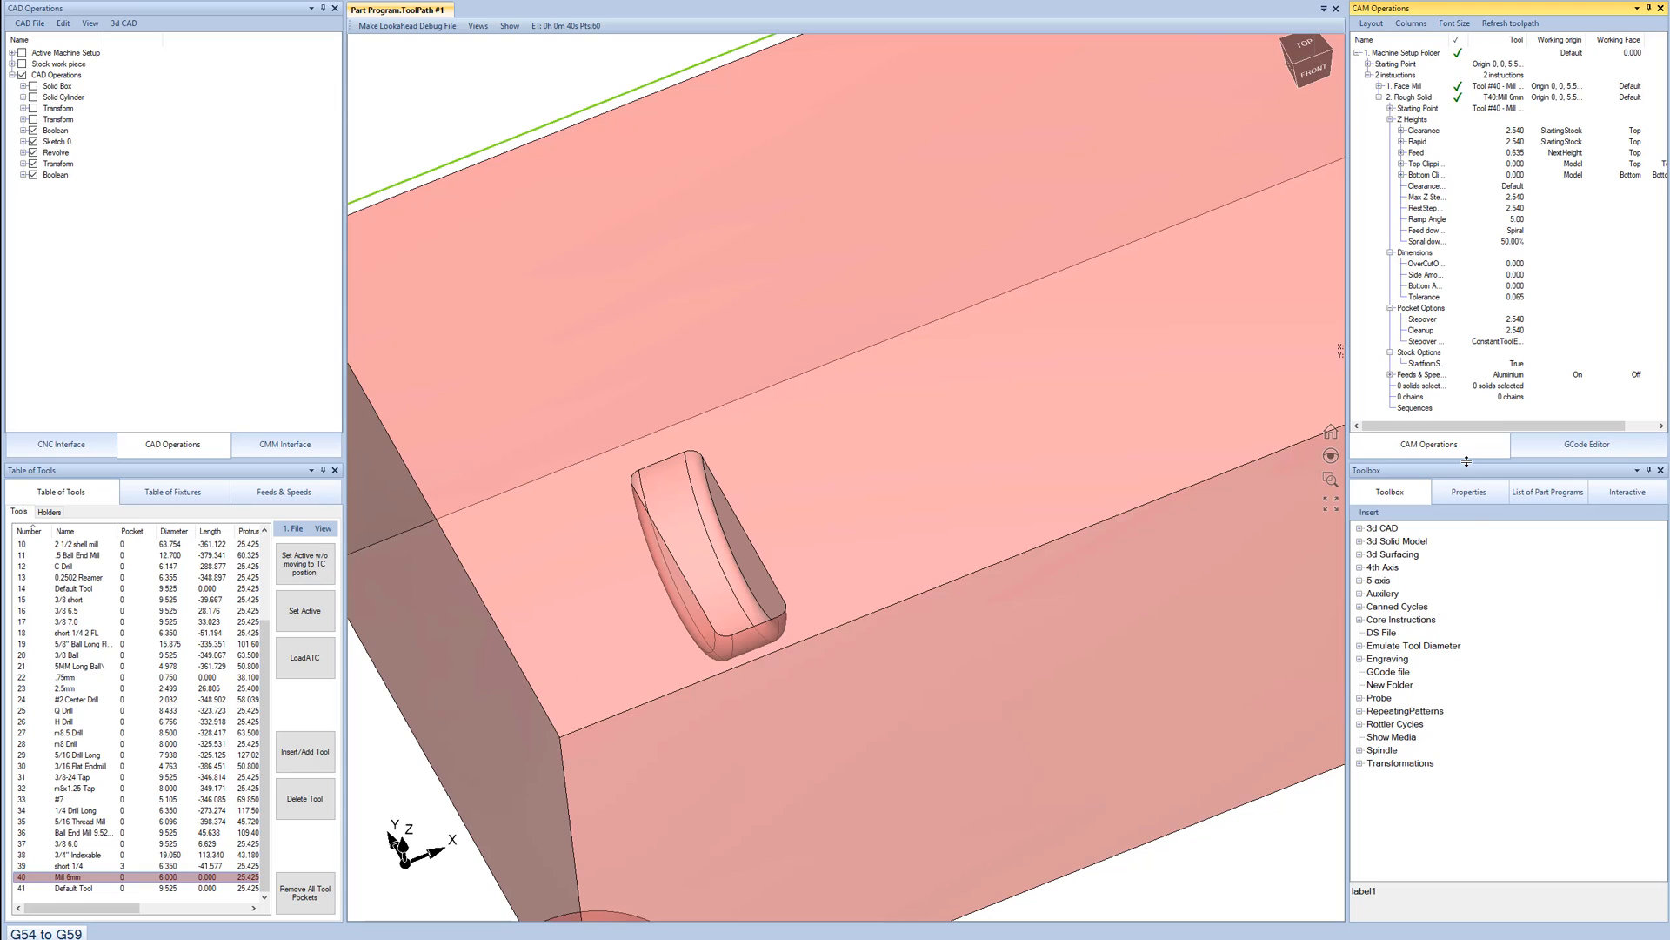
pyautogui.moveTo(1482, 590); pyautogui.dragTo(1481, 592)
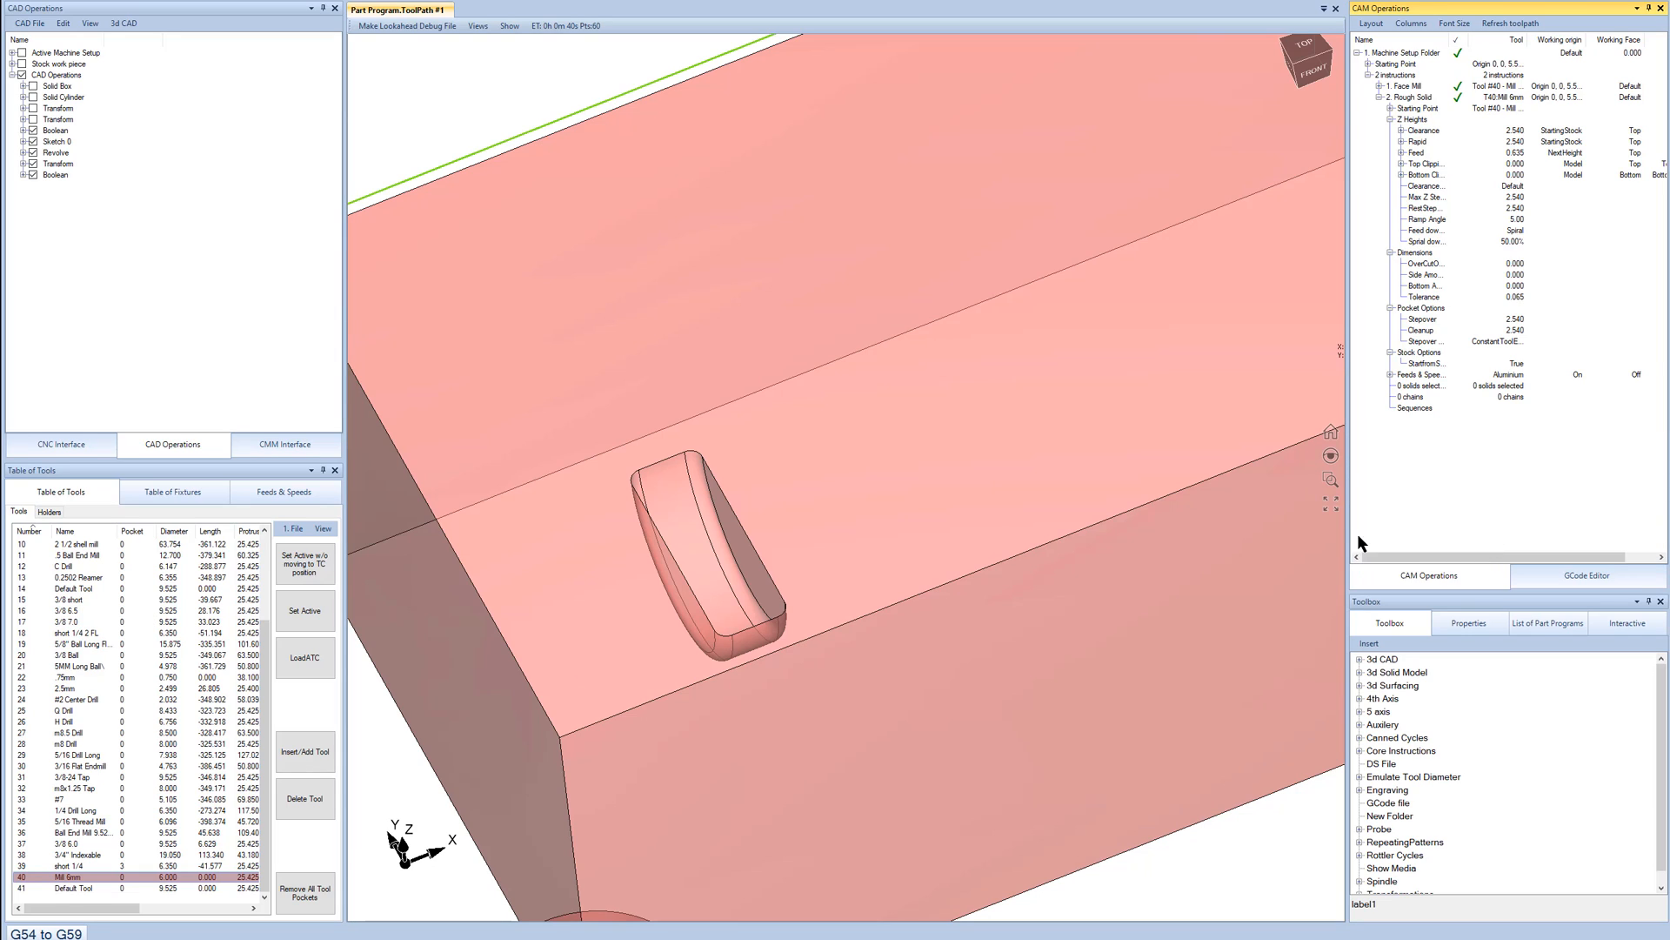
pyautogui.click(1498, 386)
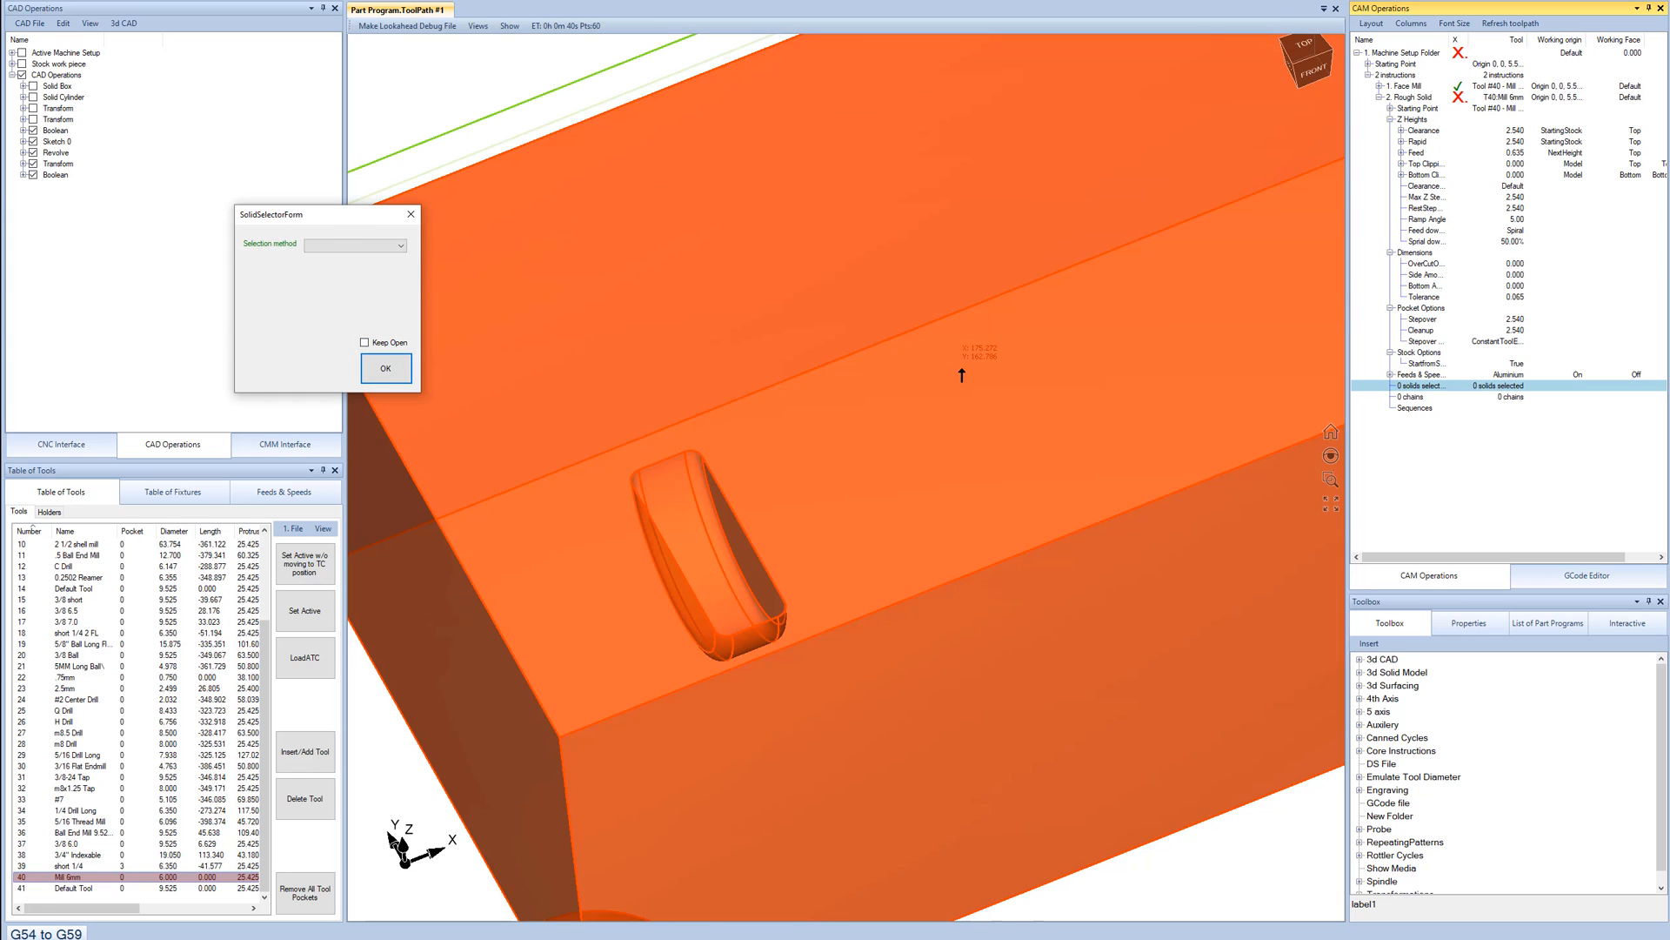
pyautogui.click(961, 375)
pyautogui.click(1521, 466)
# Examine the block's half-round slot and corner notch to identify the area that needs roughing.
pyautogui.scroll(-3, 901, 563)
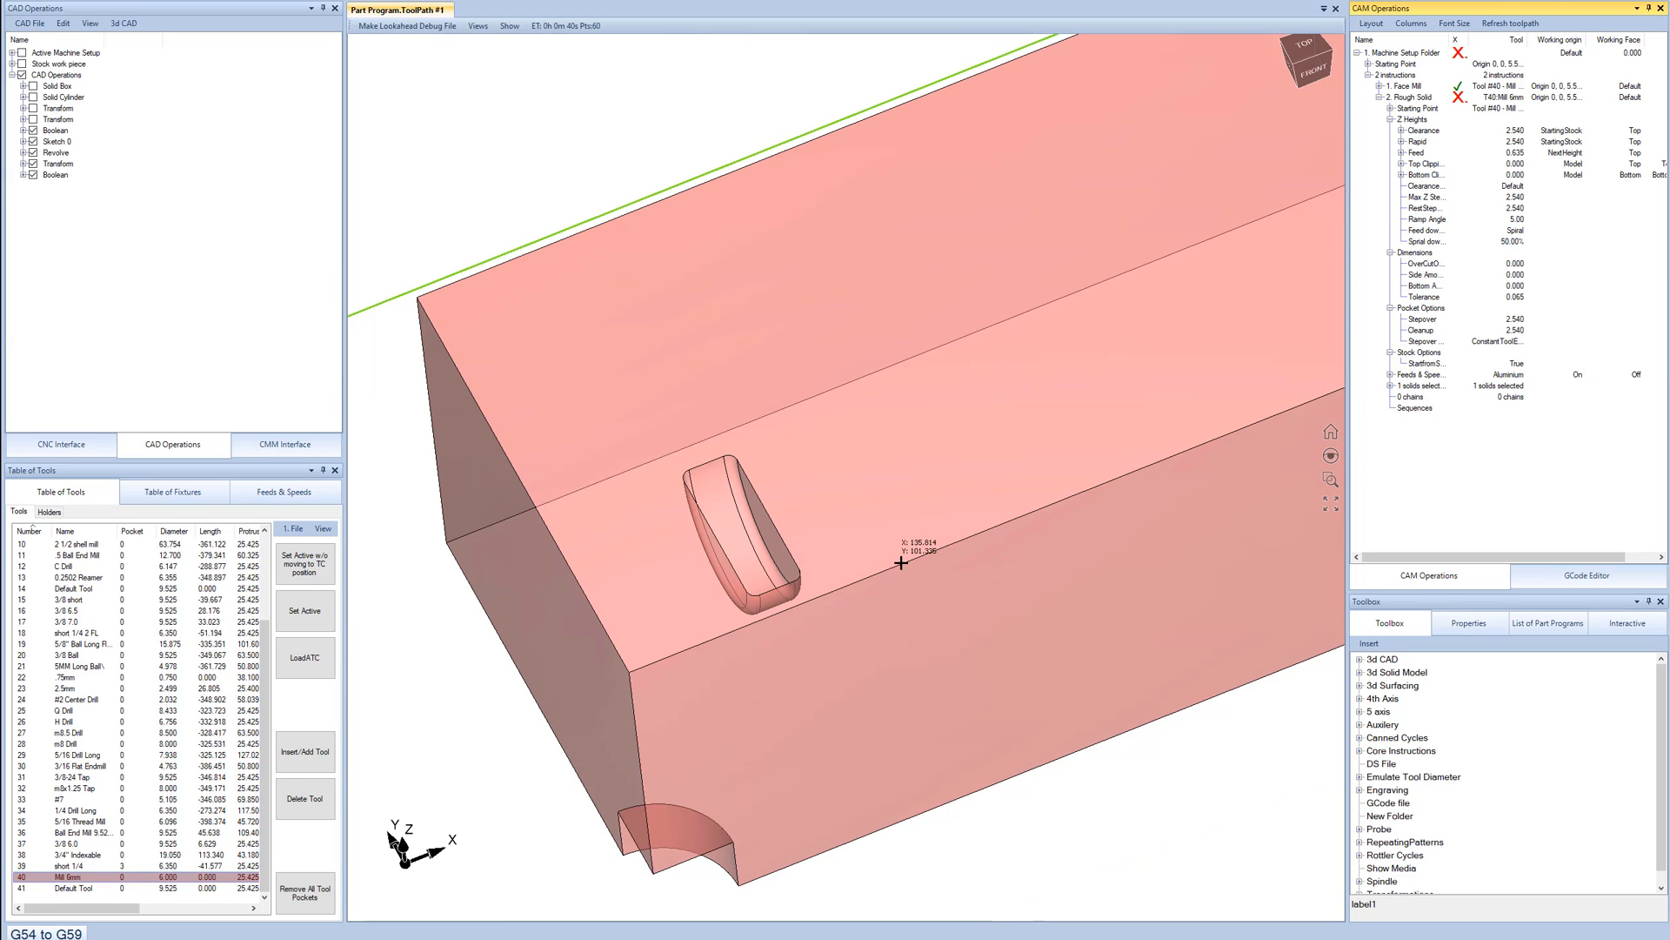
pyautogui.scroll(-3, 923, 544)
pyautogui.moveTo(952, 526); pyautogui.dragTo(787, 411, button='middle')
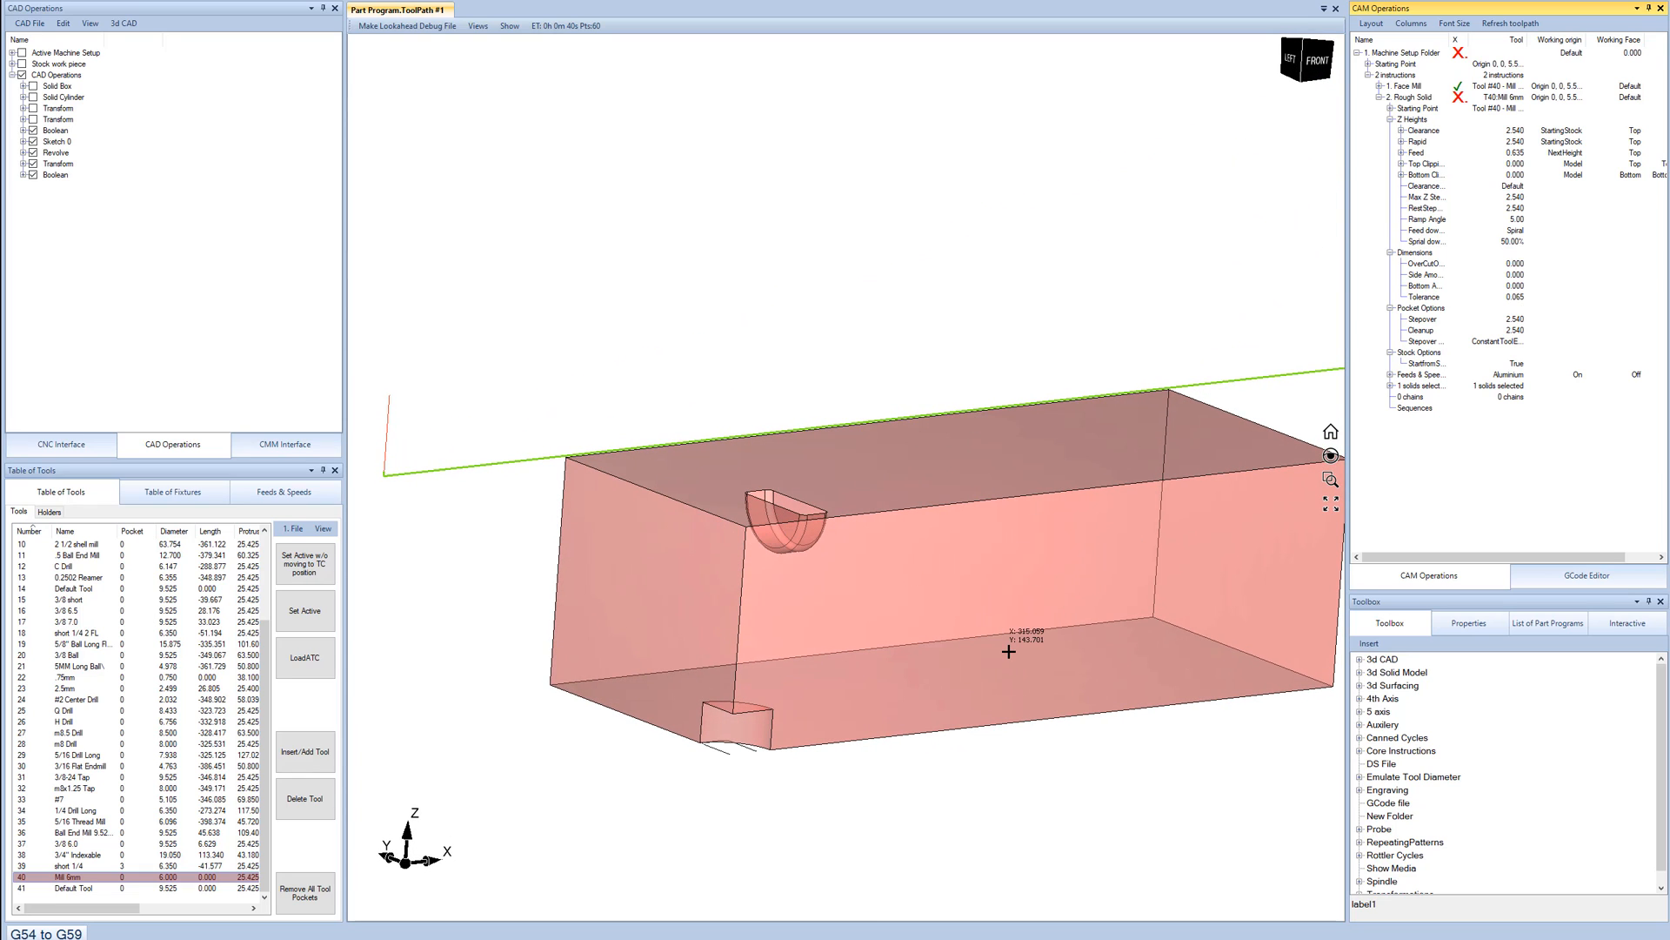
pyautogui.moveTo(910, 566)
pyautogui.mouseDown(button='middle')
pyautogui.moveTo(891, 628)
pyautogui.moveTo(913, 599)
pyautogui.mouseUp(button='middle')
pyautogui.scroll(3, 783, 659)
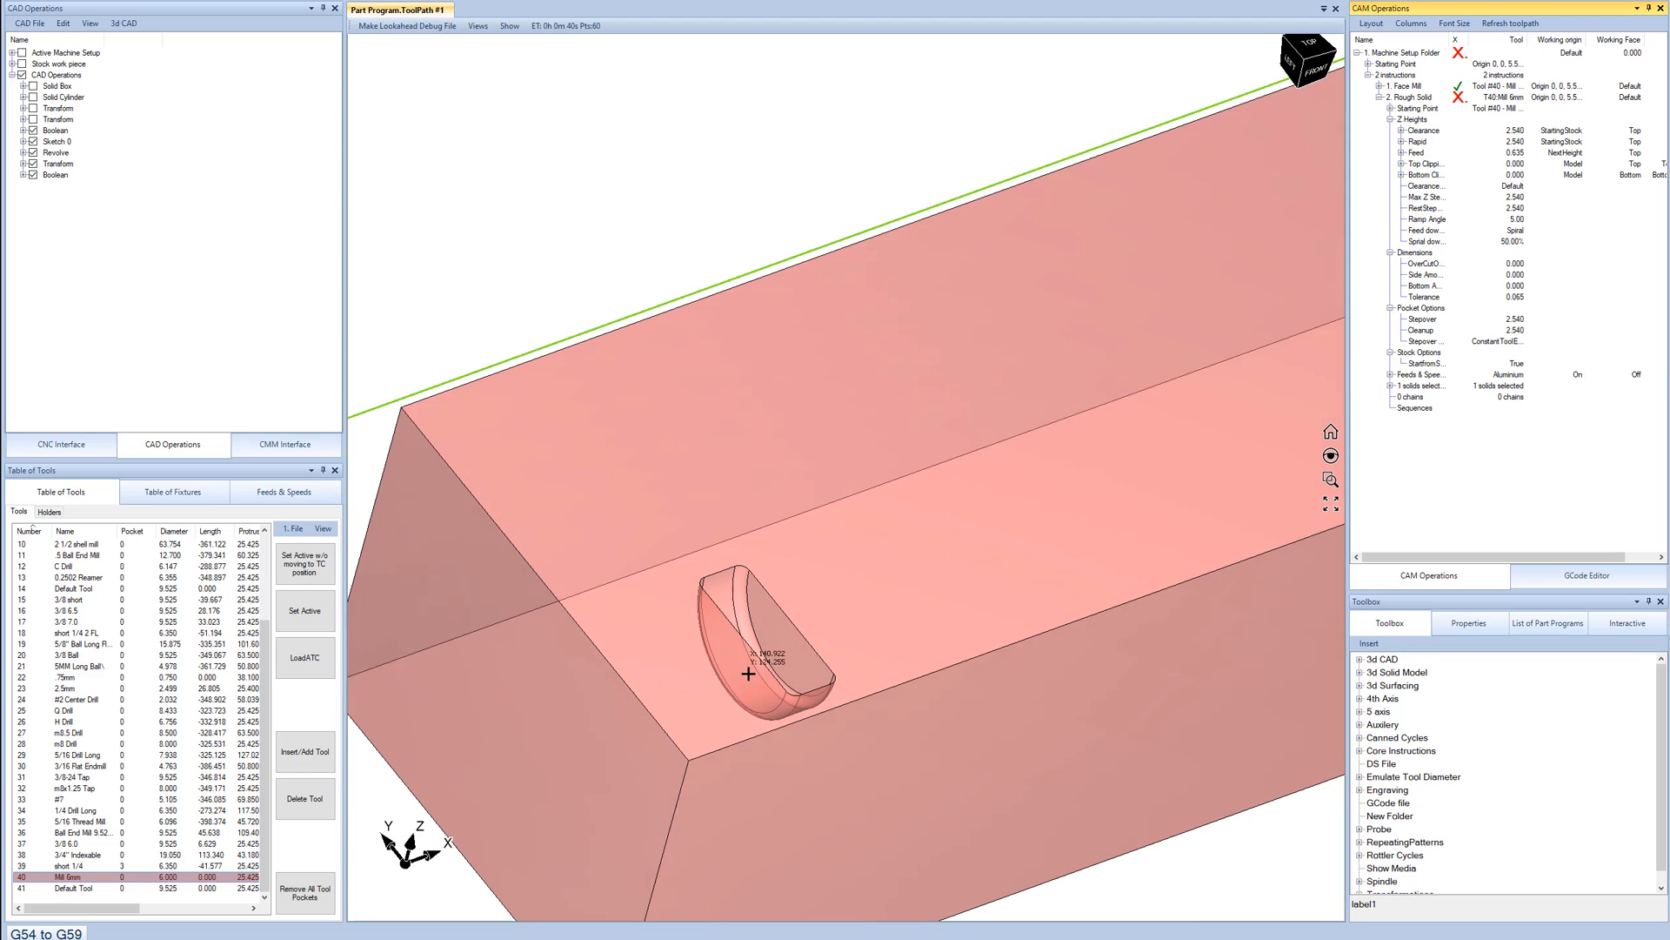
pyautogui.moveTo(756, 628); pyautogui.dragTo(728, 622, button='middle')
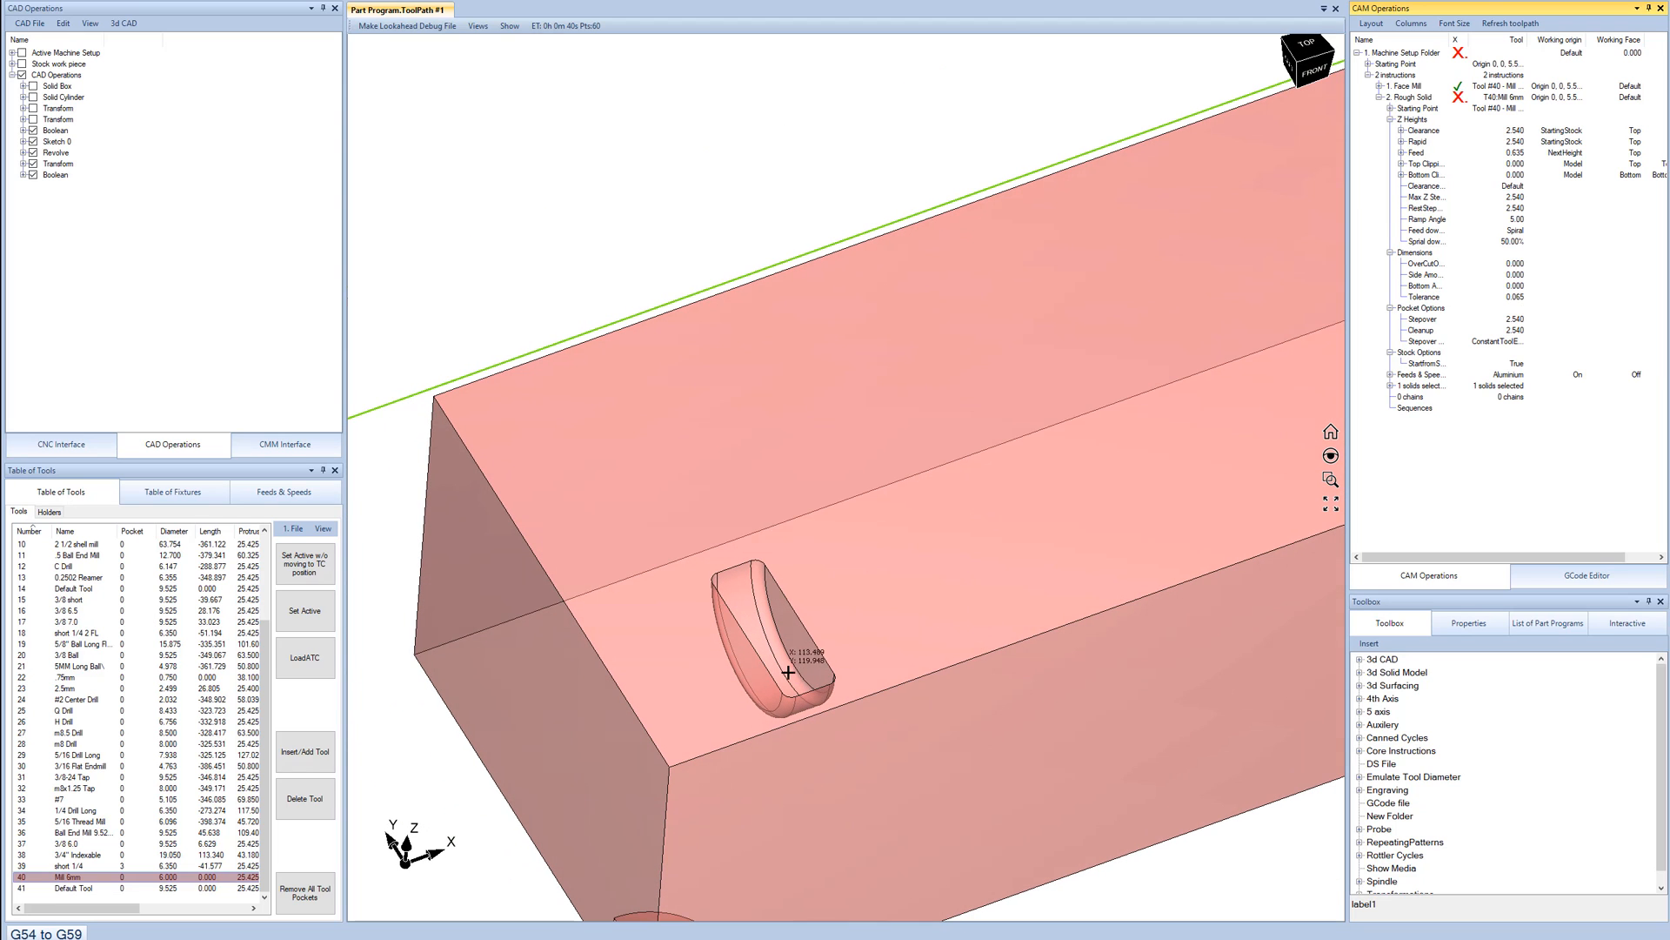
pyautogui.scroll(2, 805, 643)
pyautogui.scroll(-5, 853, 487)
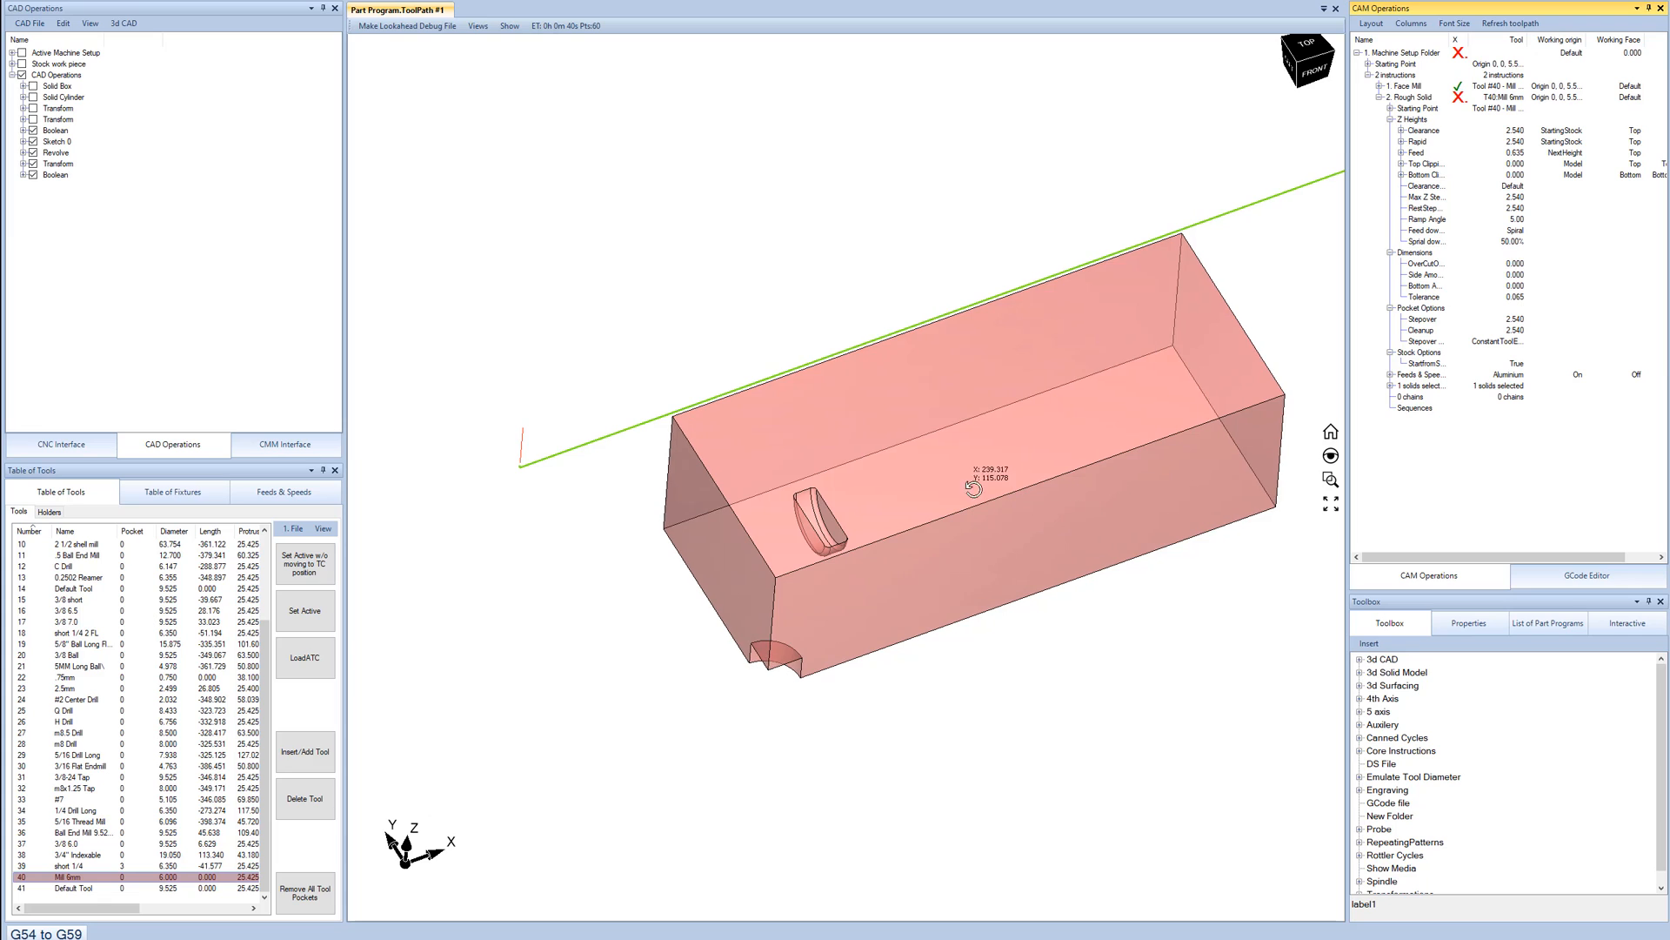
pyautogui.scroll(3, 905, 550)
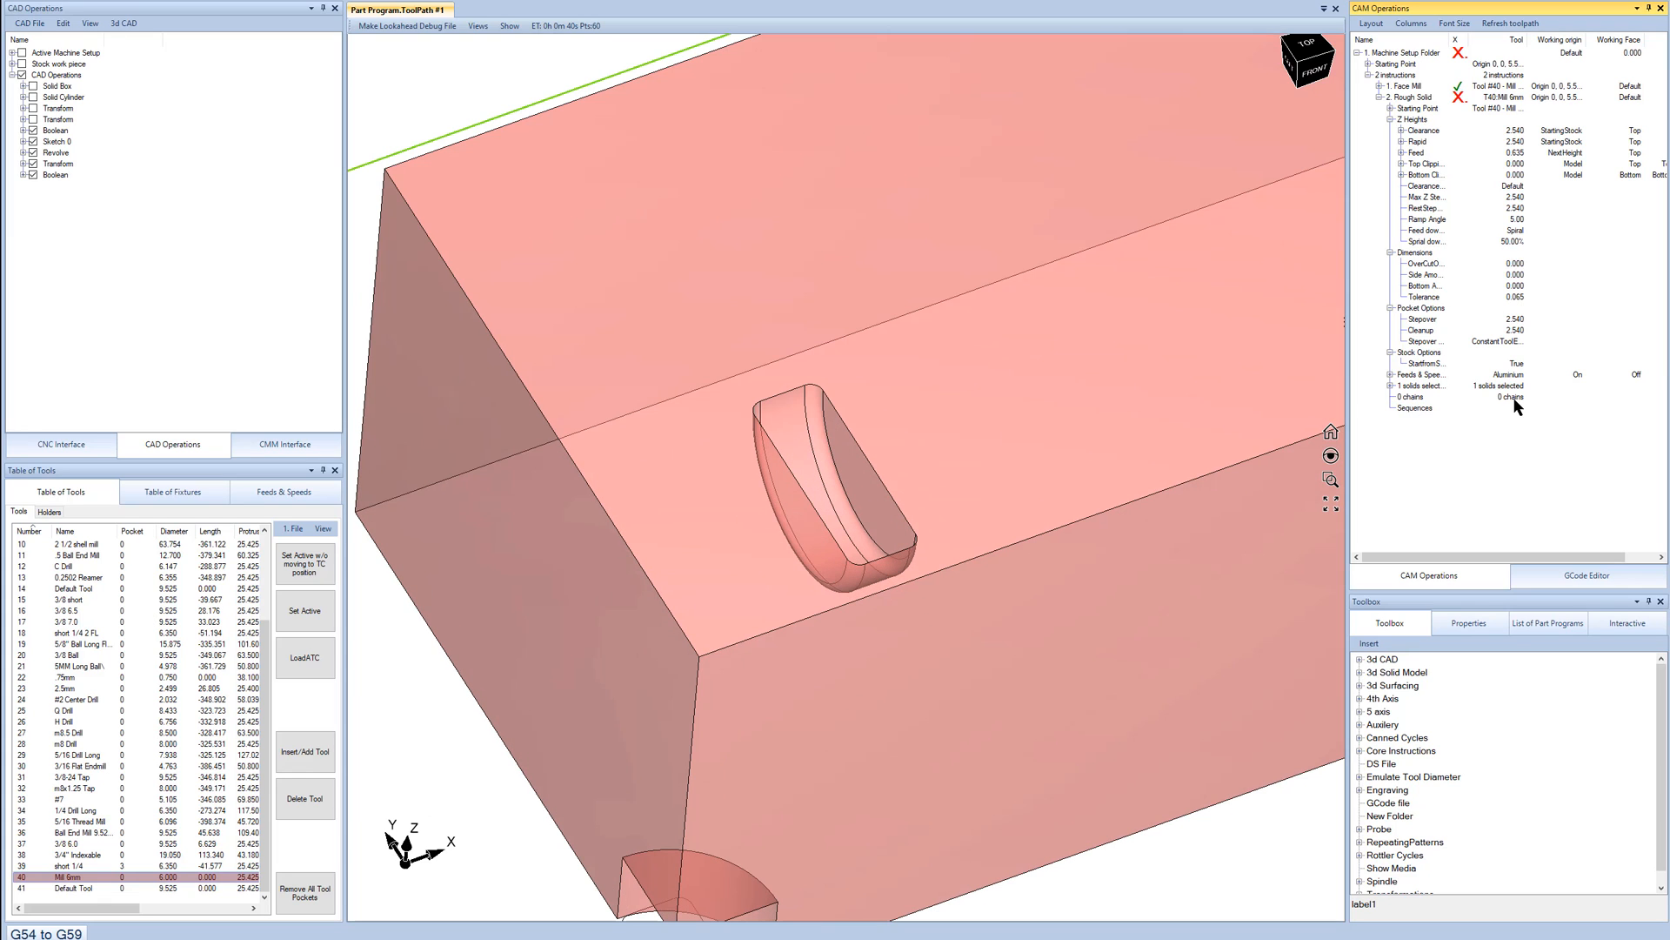
# Add an automatic chain to the Rough Solid instruction from the slot's long straight edge on the block's top face.
pyautogui.doubleClick(1511, 396)
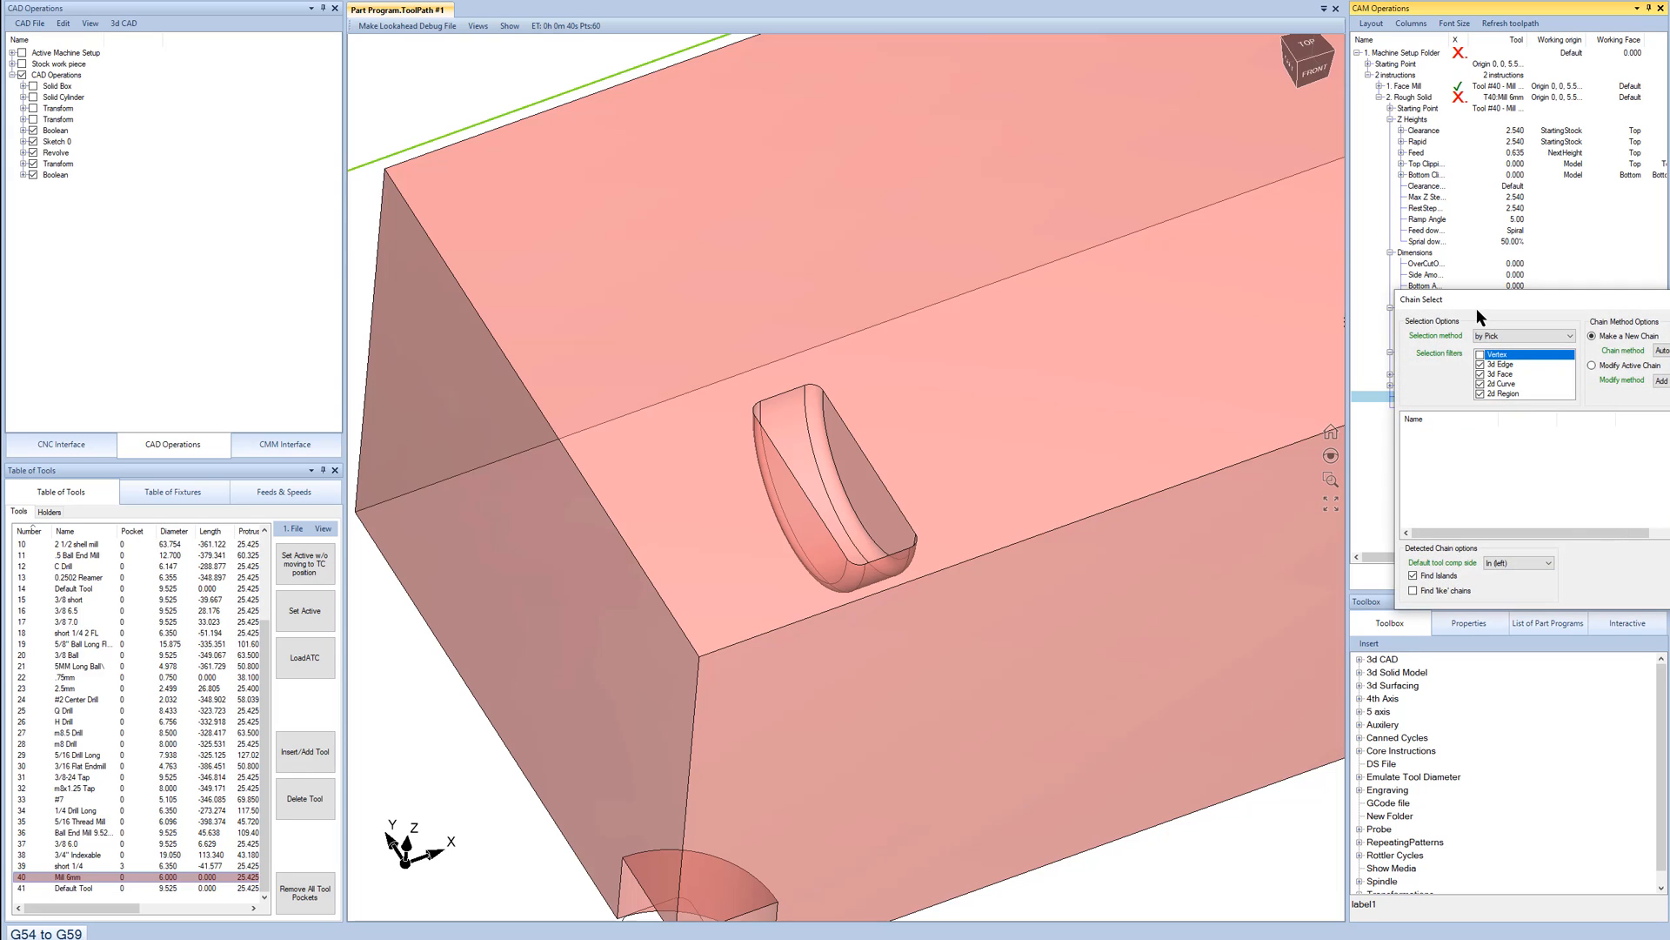
pyautogui.moveTo(1476, 308); pyautogui.dragTo(1372, 347)
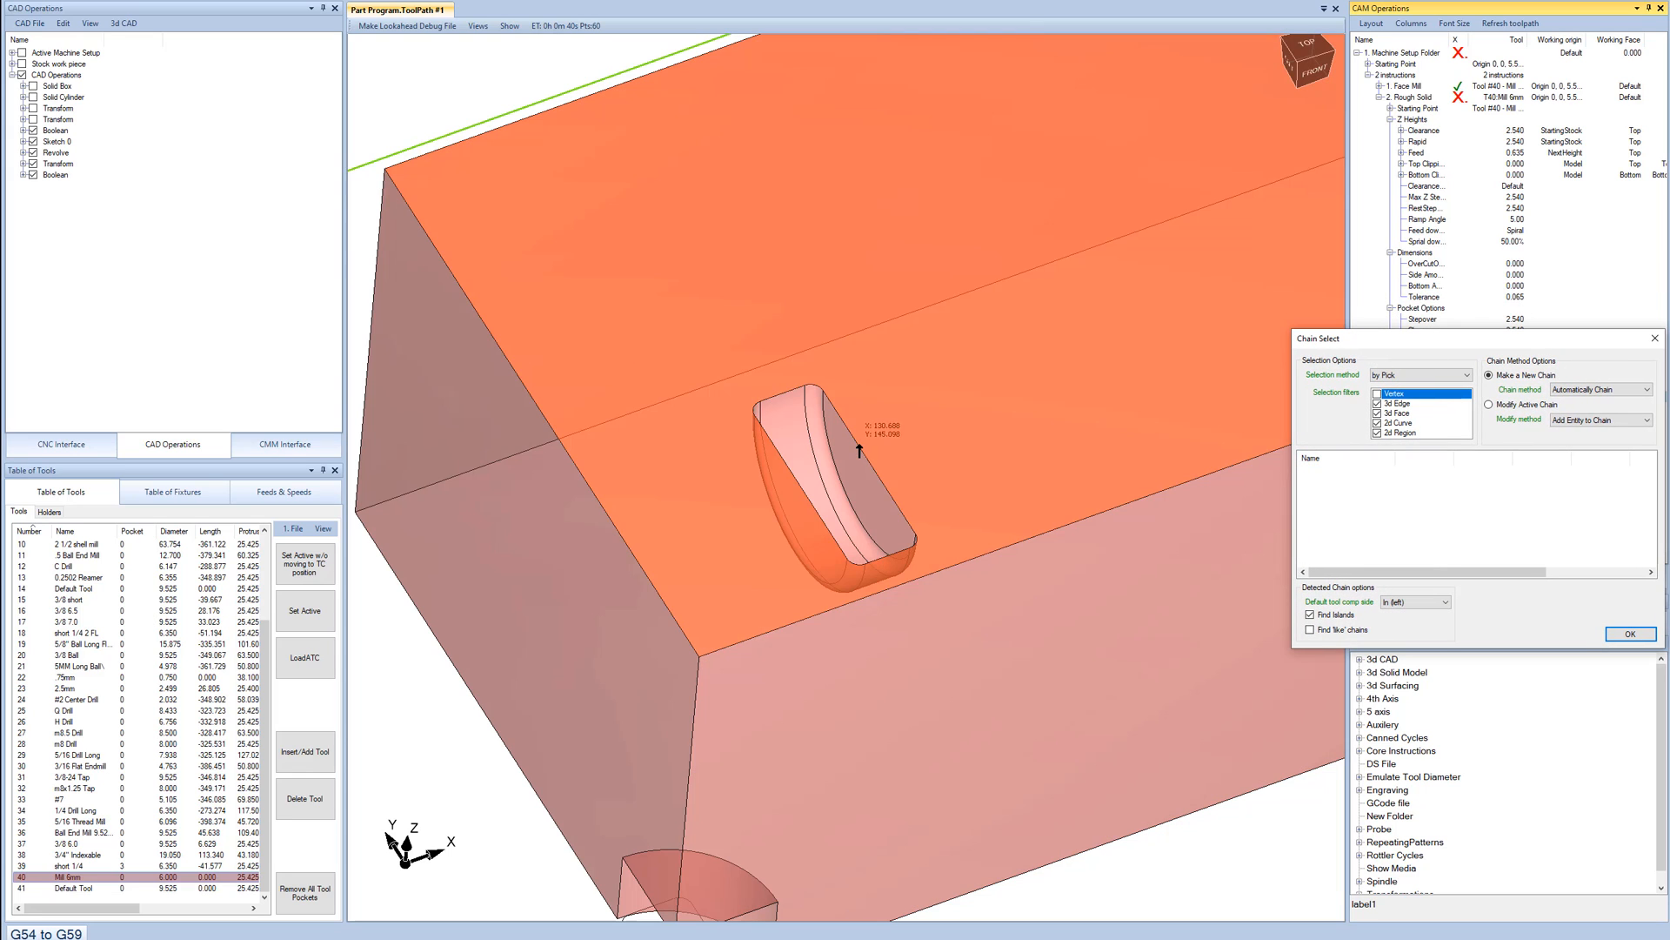
pyautogui.click(857, 450)
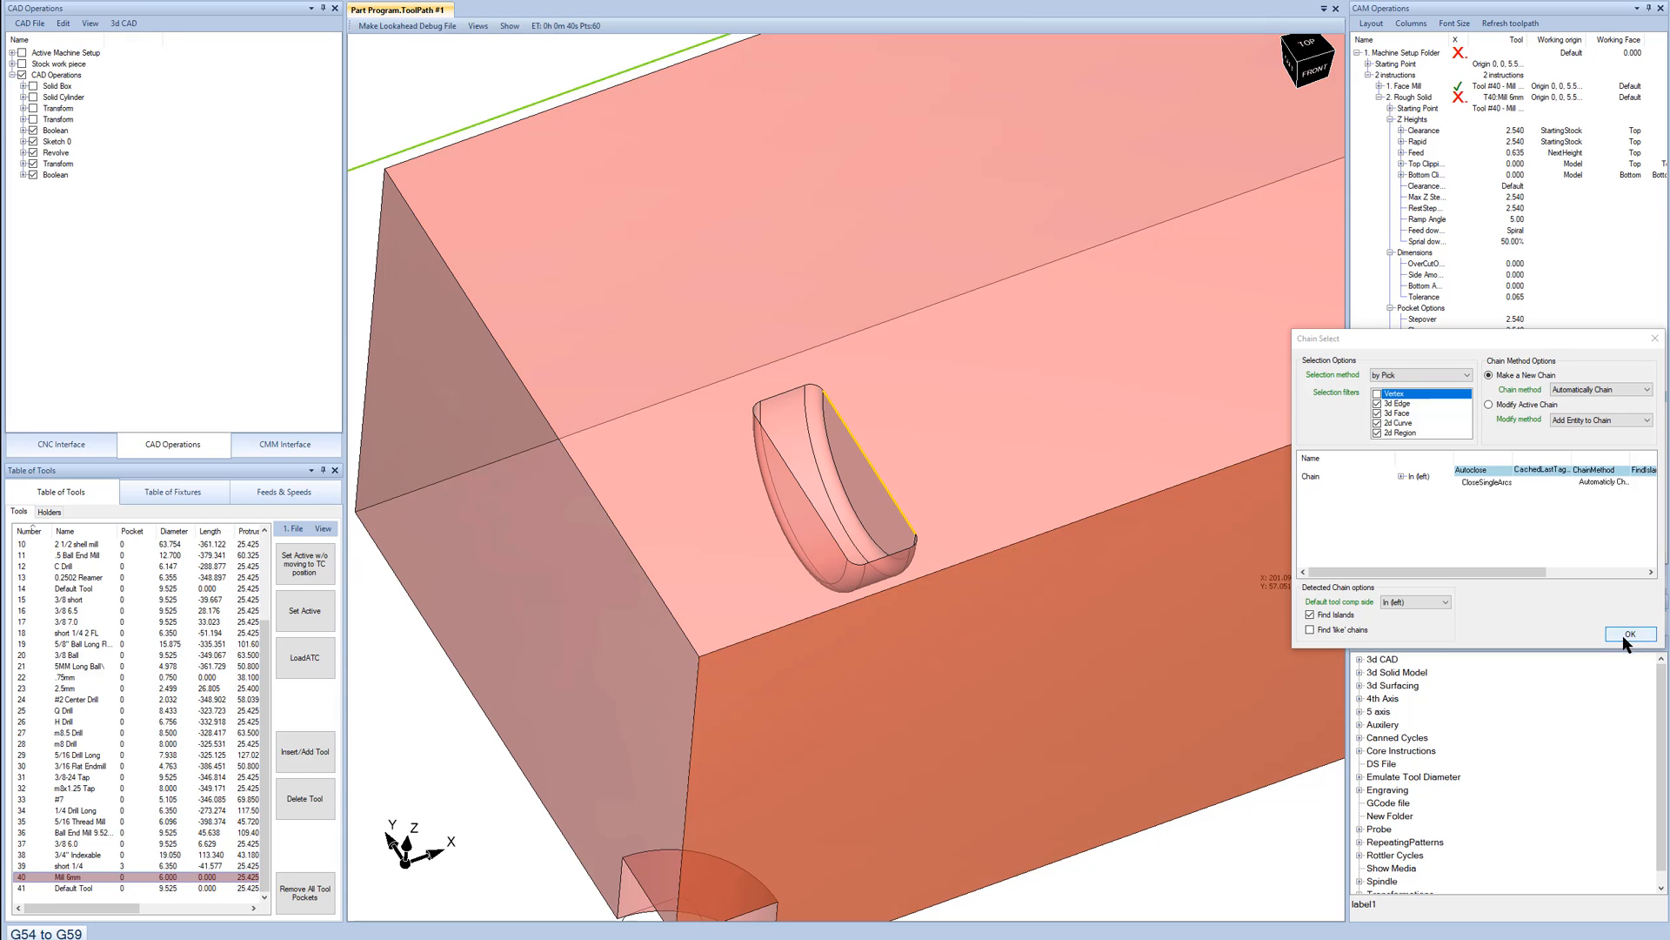
pyautogui.click(1629, 635)
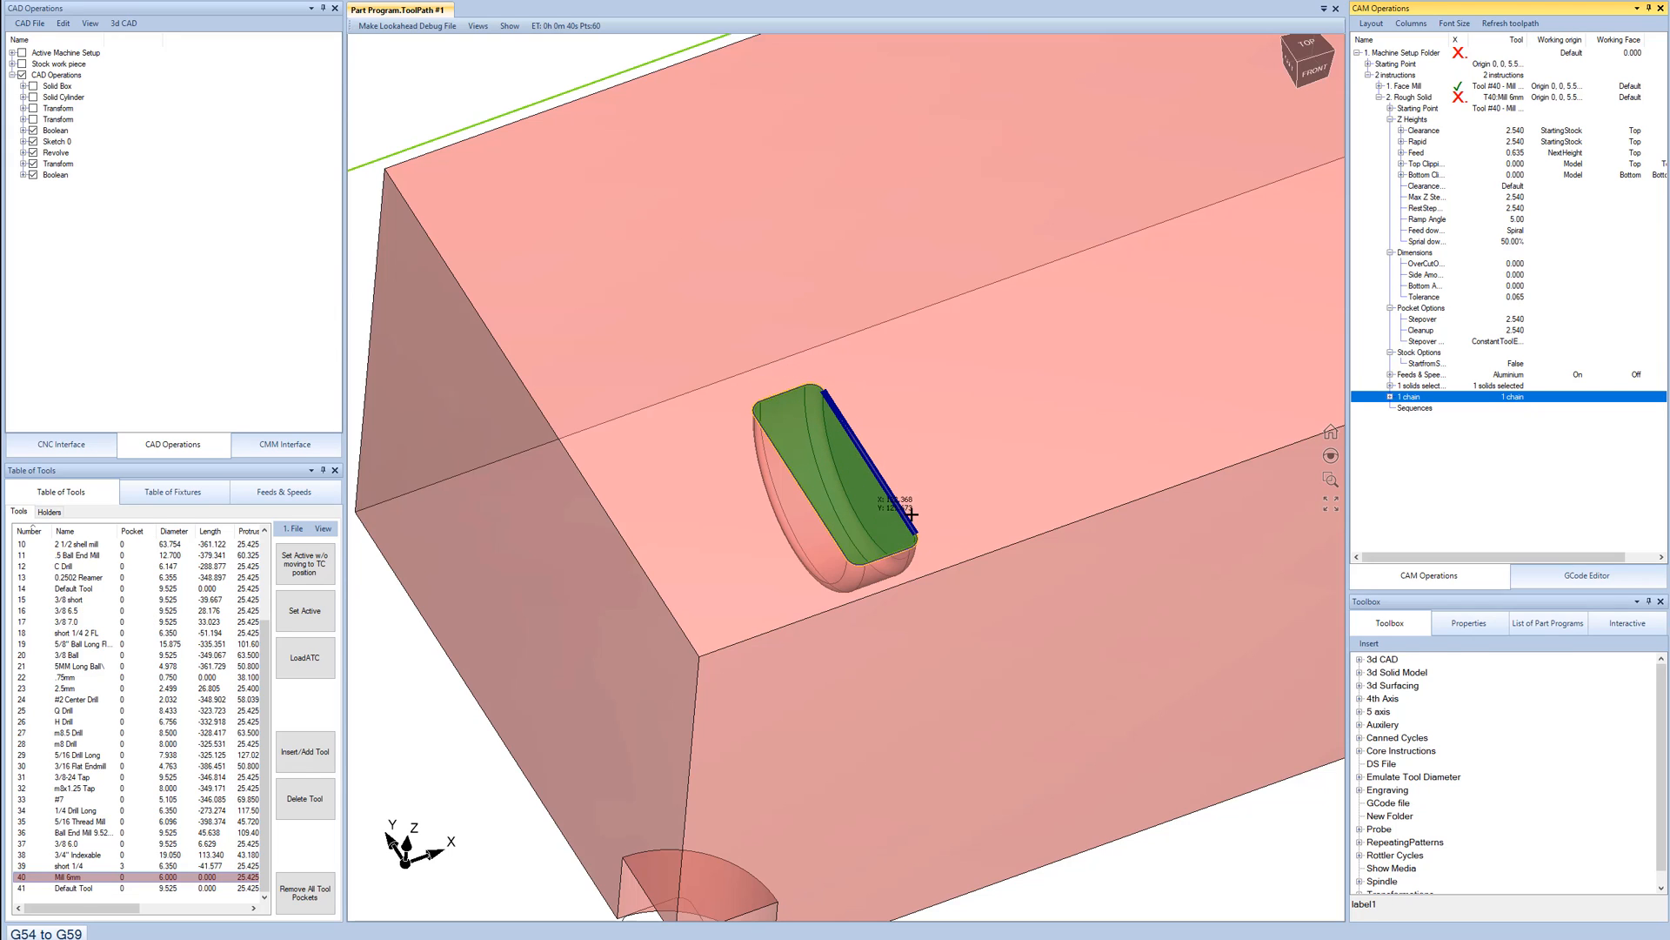
pyautogui.click(1533, 509)
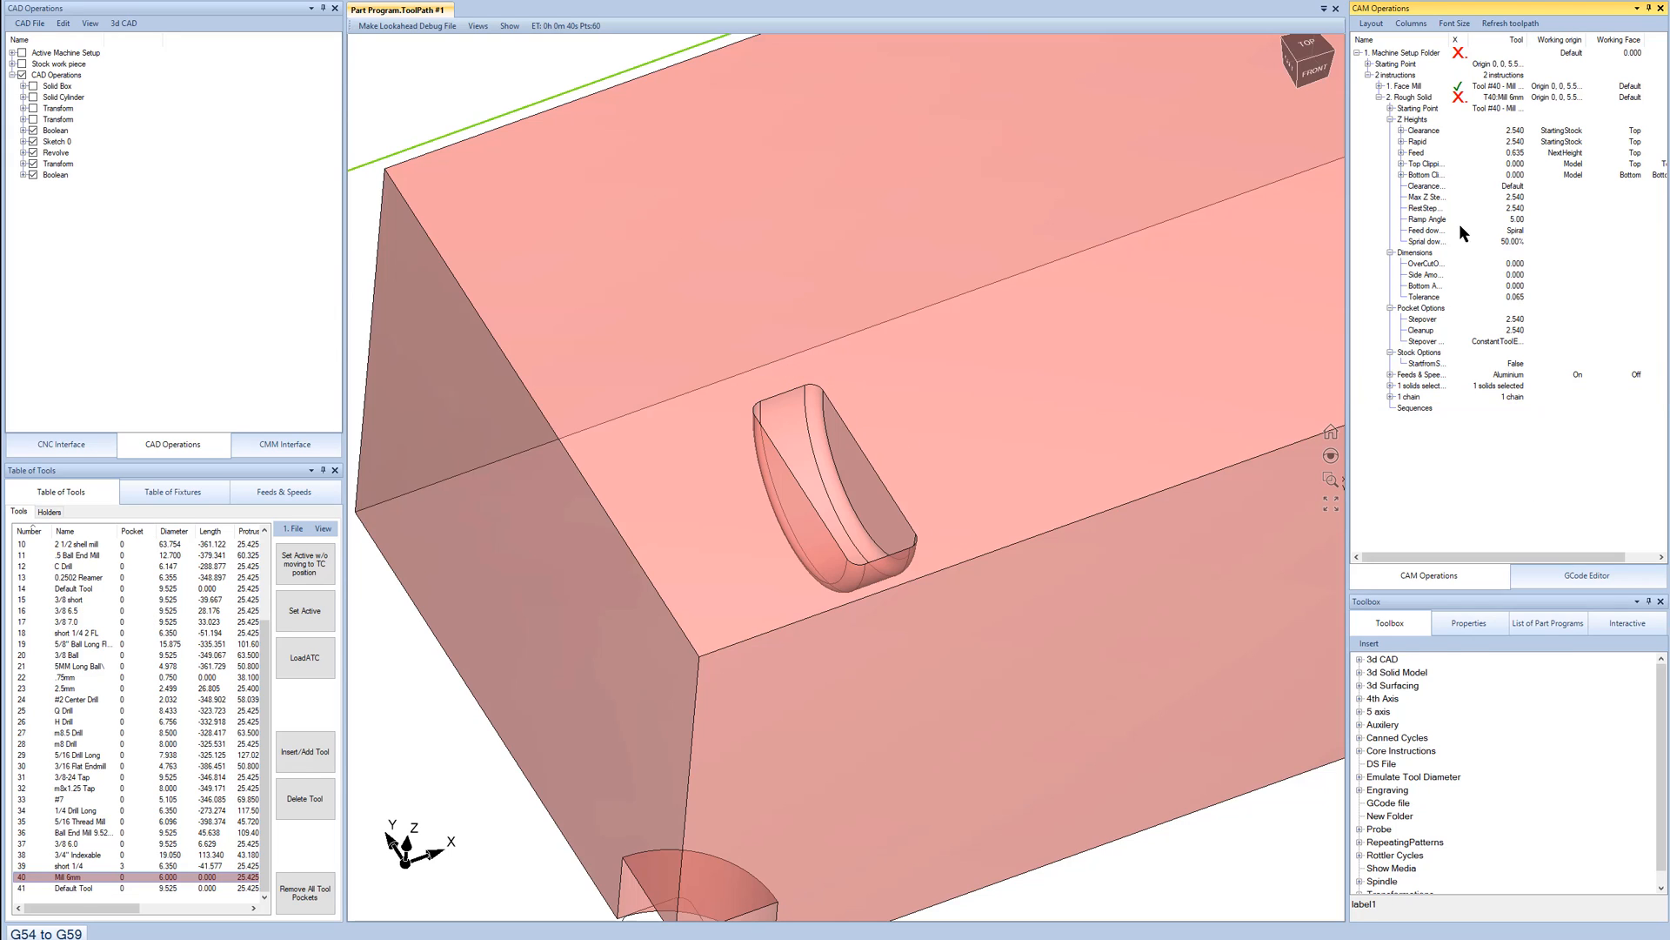
# Regenerate the Rough Solid toolpath and inspect its passes inside the half-round slot.
pyautogui.click(1459, 99)
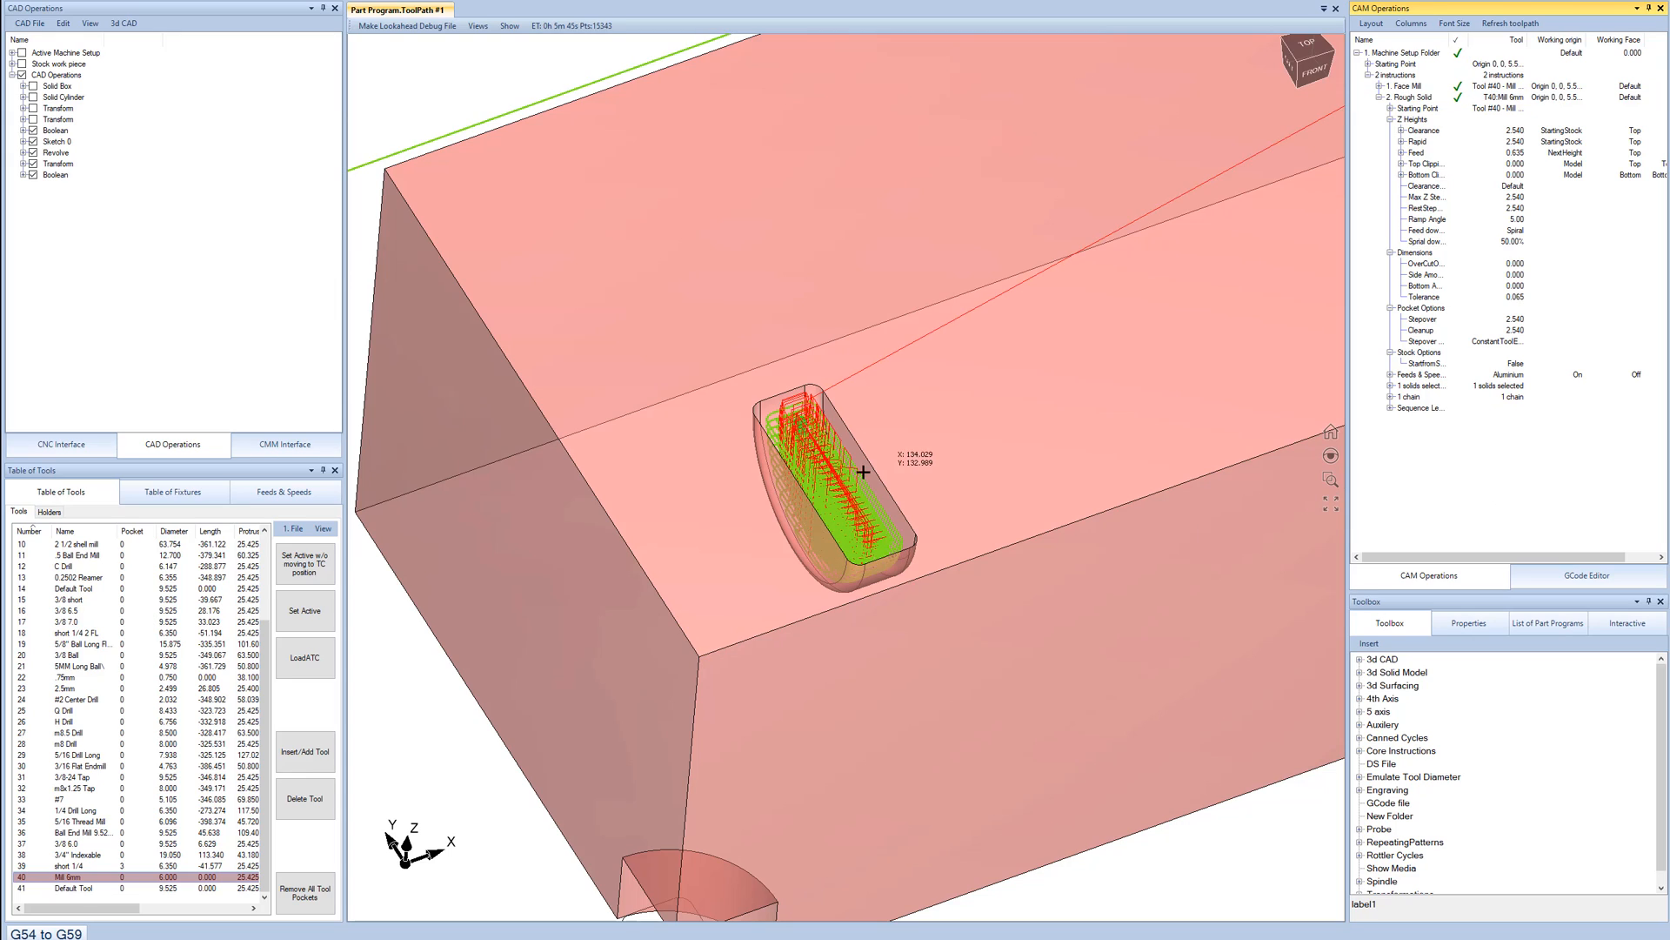
pyautogui.scroll(3, 864, 472)
pyautogui.moveTo(820, 522); pyautogui.dragTo(1424, 172, button='middle')
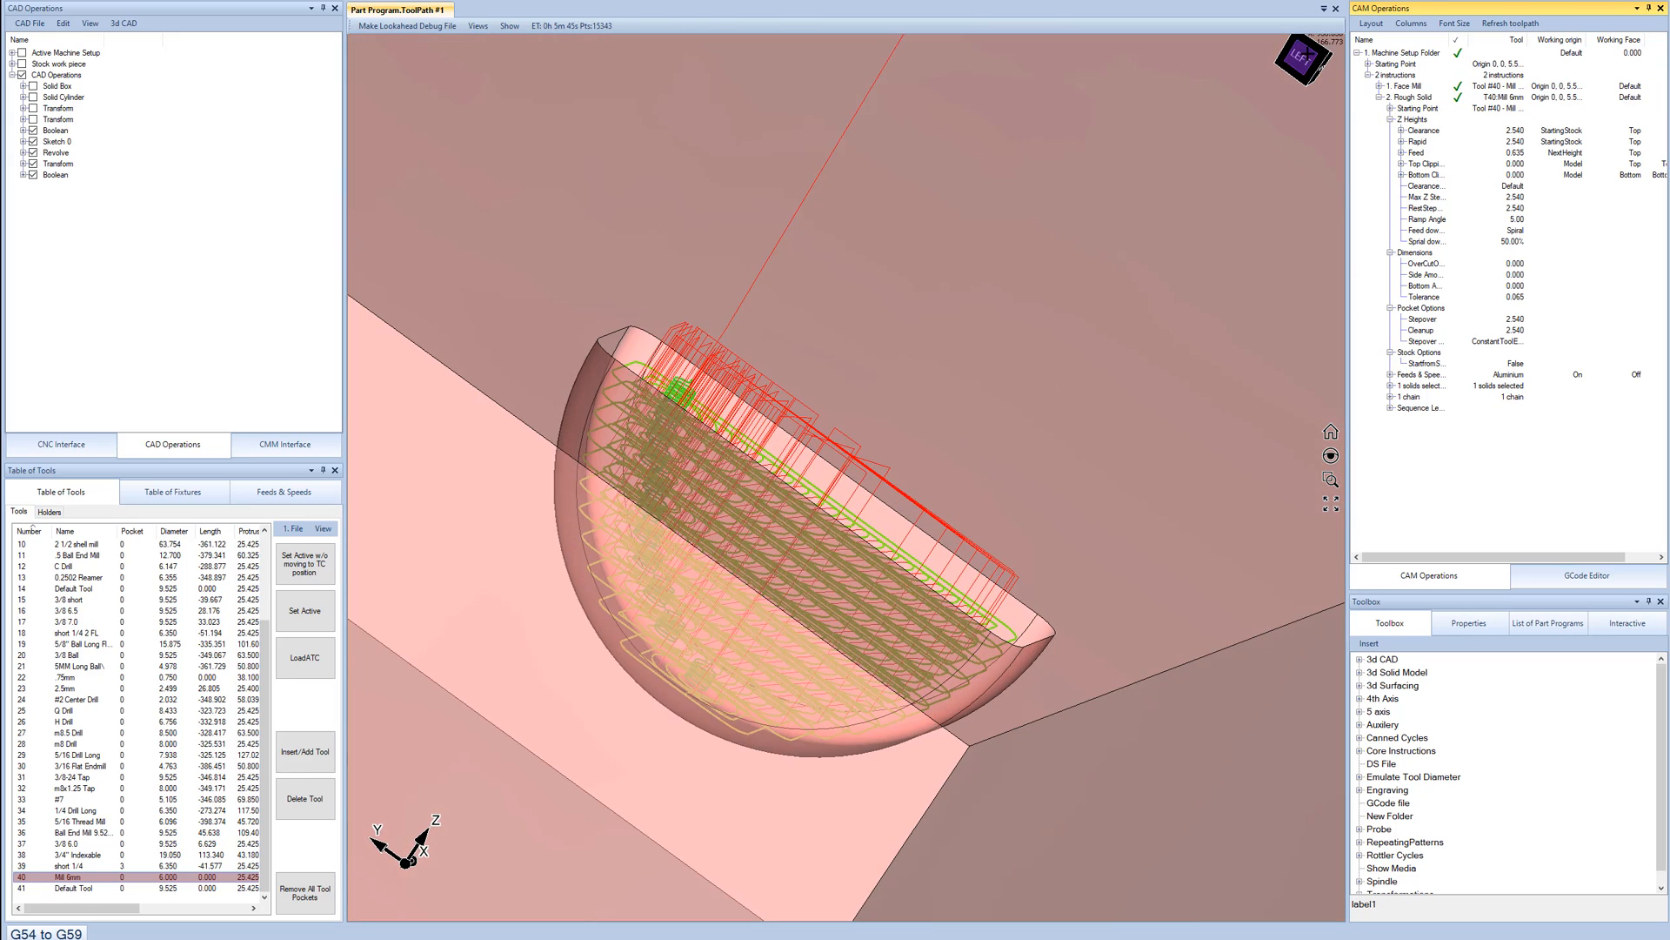
# Examine the Rough Solid passes and their depth levels from the left side and along the half-round slot.
pyautogui.click(1302, 58)
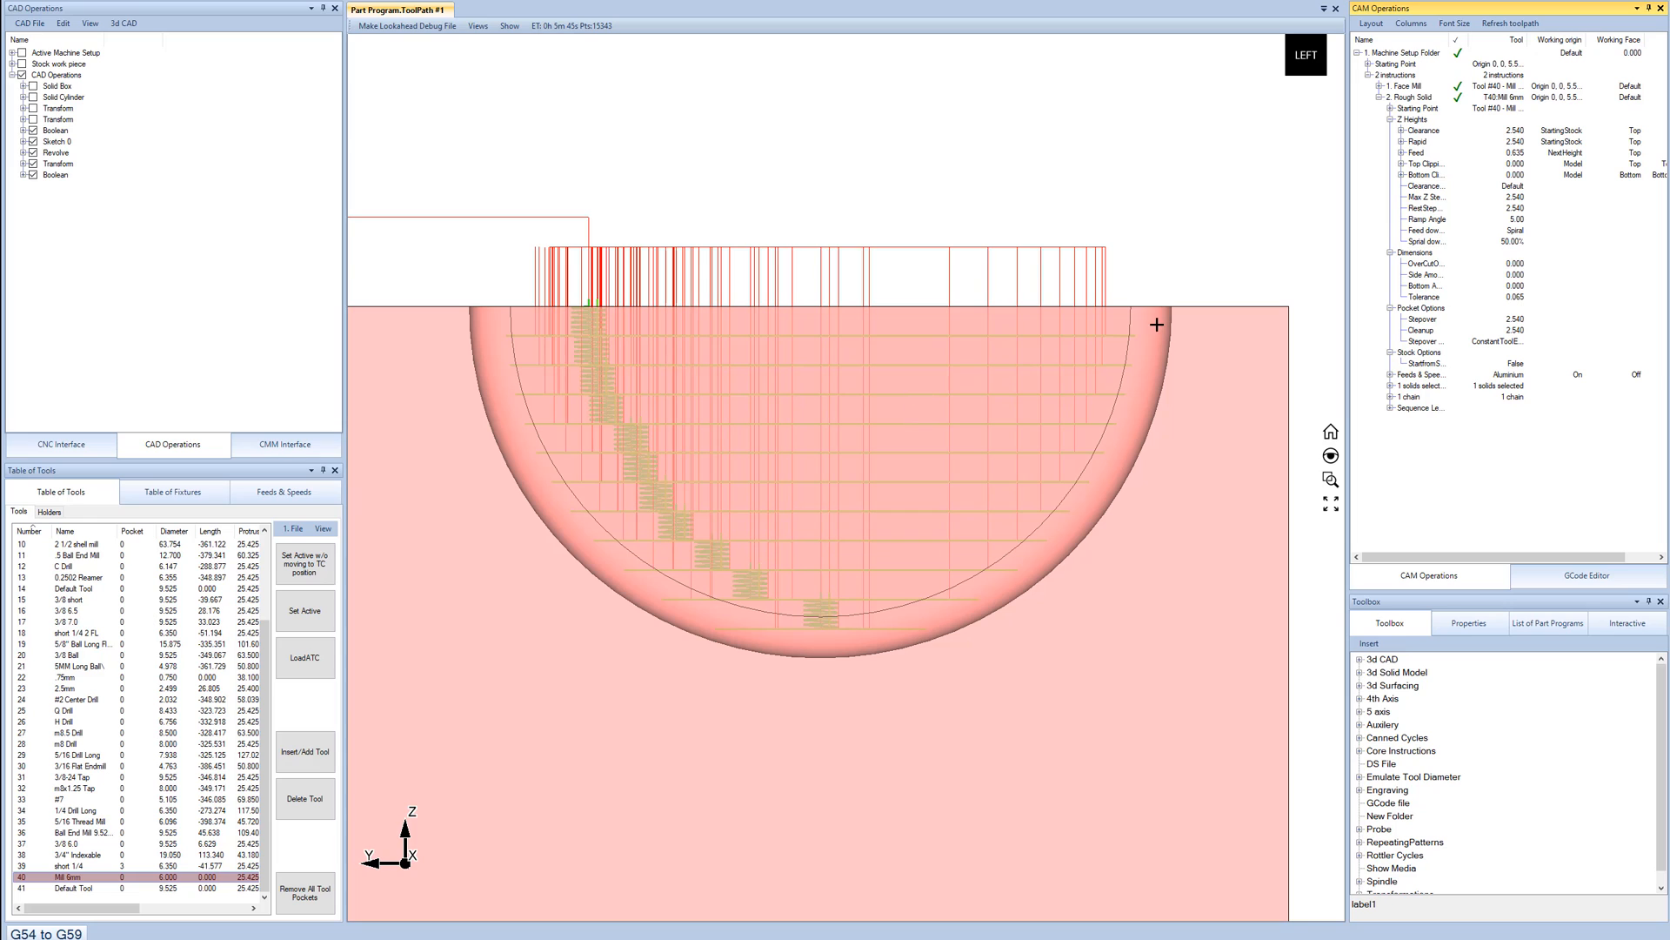
pyautogui.moveTo(510, 359); pyautogui.dragTo(511, 336, button='middle')
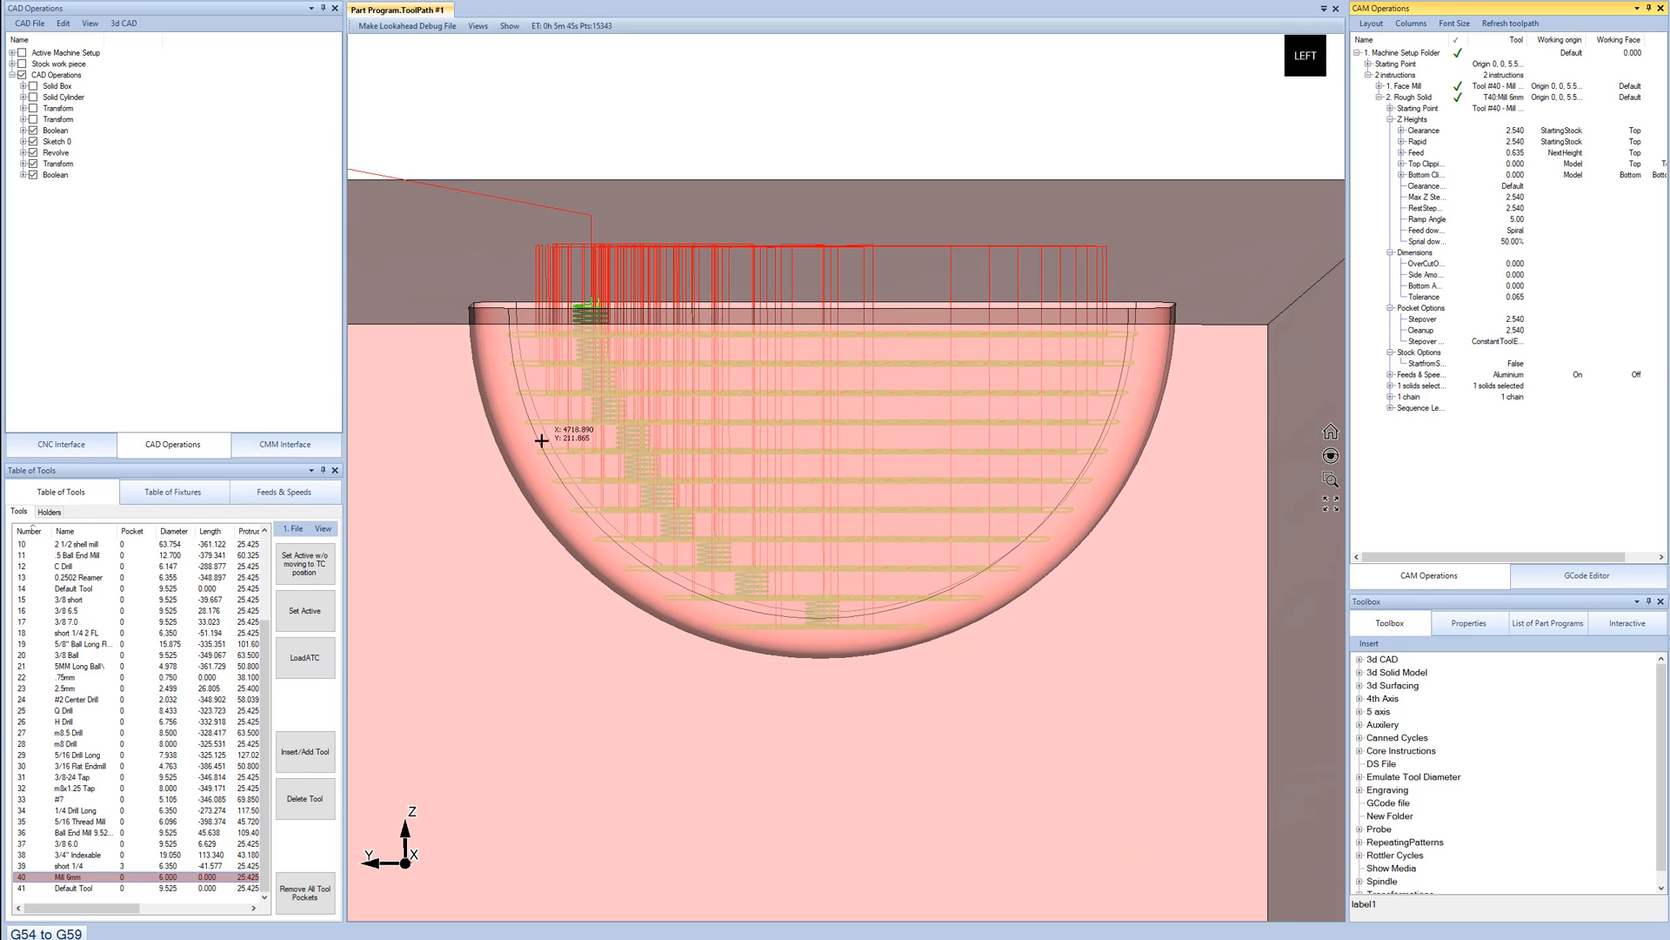
pyautogui.moveTo(548, 436)
pyautogui.mouseDown(button='middle')
pyautogui.moveTo(545, 407)
pyautogui.moveTo(529, 415)
pyautogui.mouseUp(button='middle')
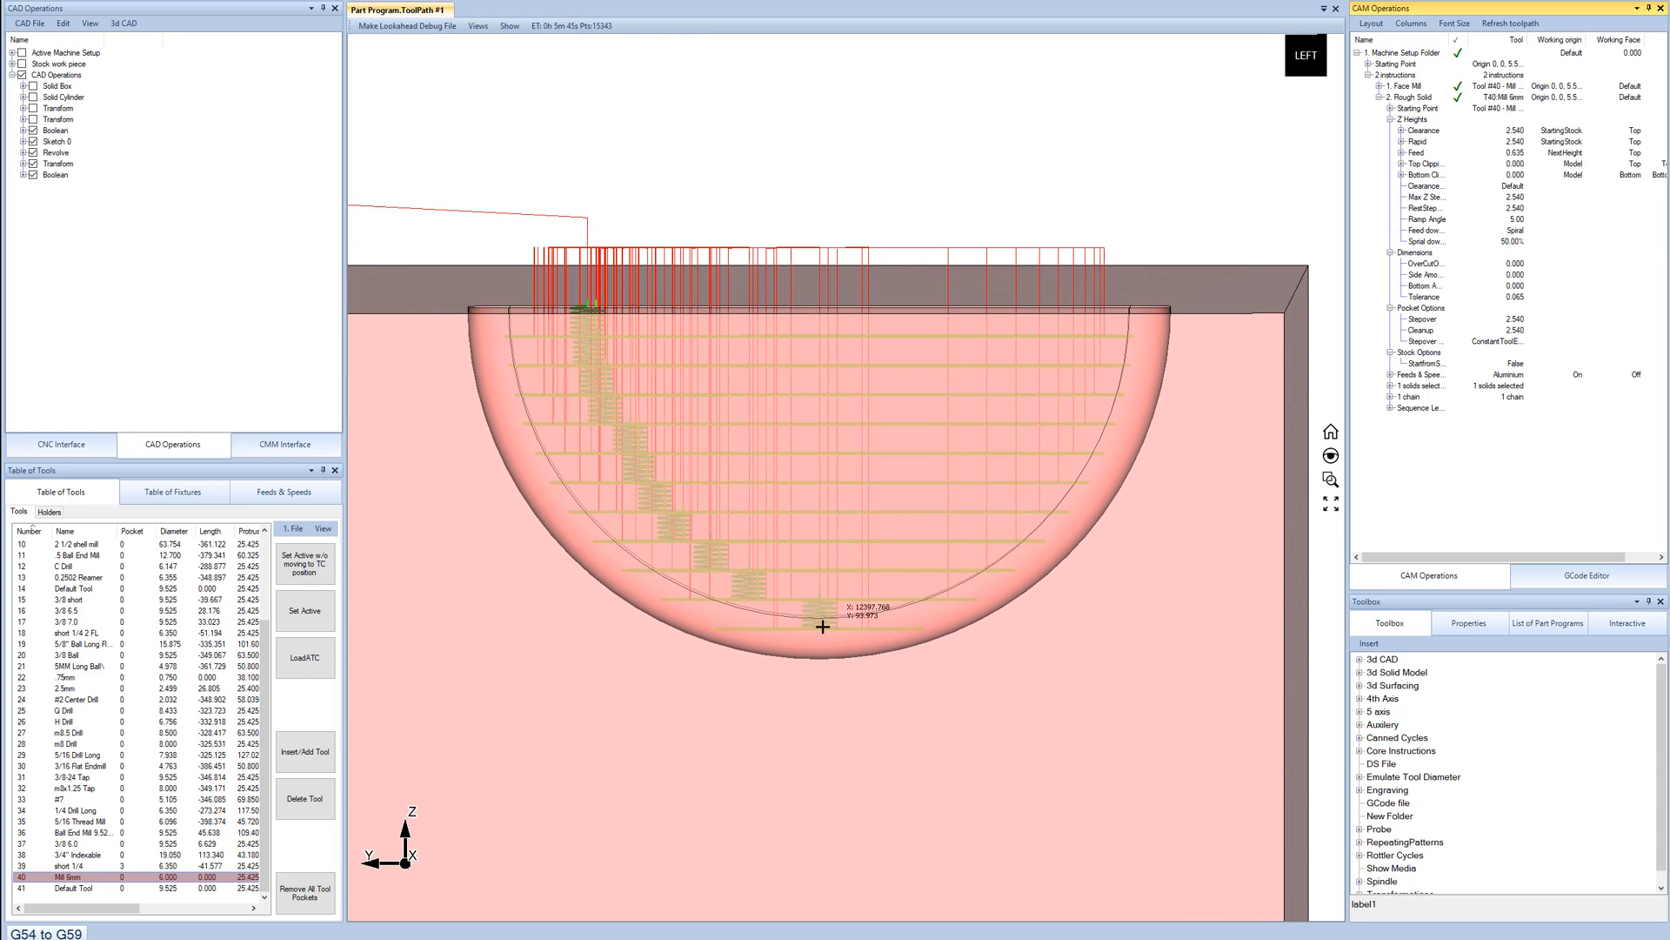
pyautogui.moveTo(906, 577); pyautogui.dragTo(865, 614, button='middle')
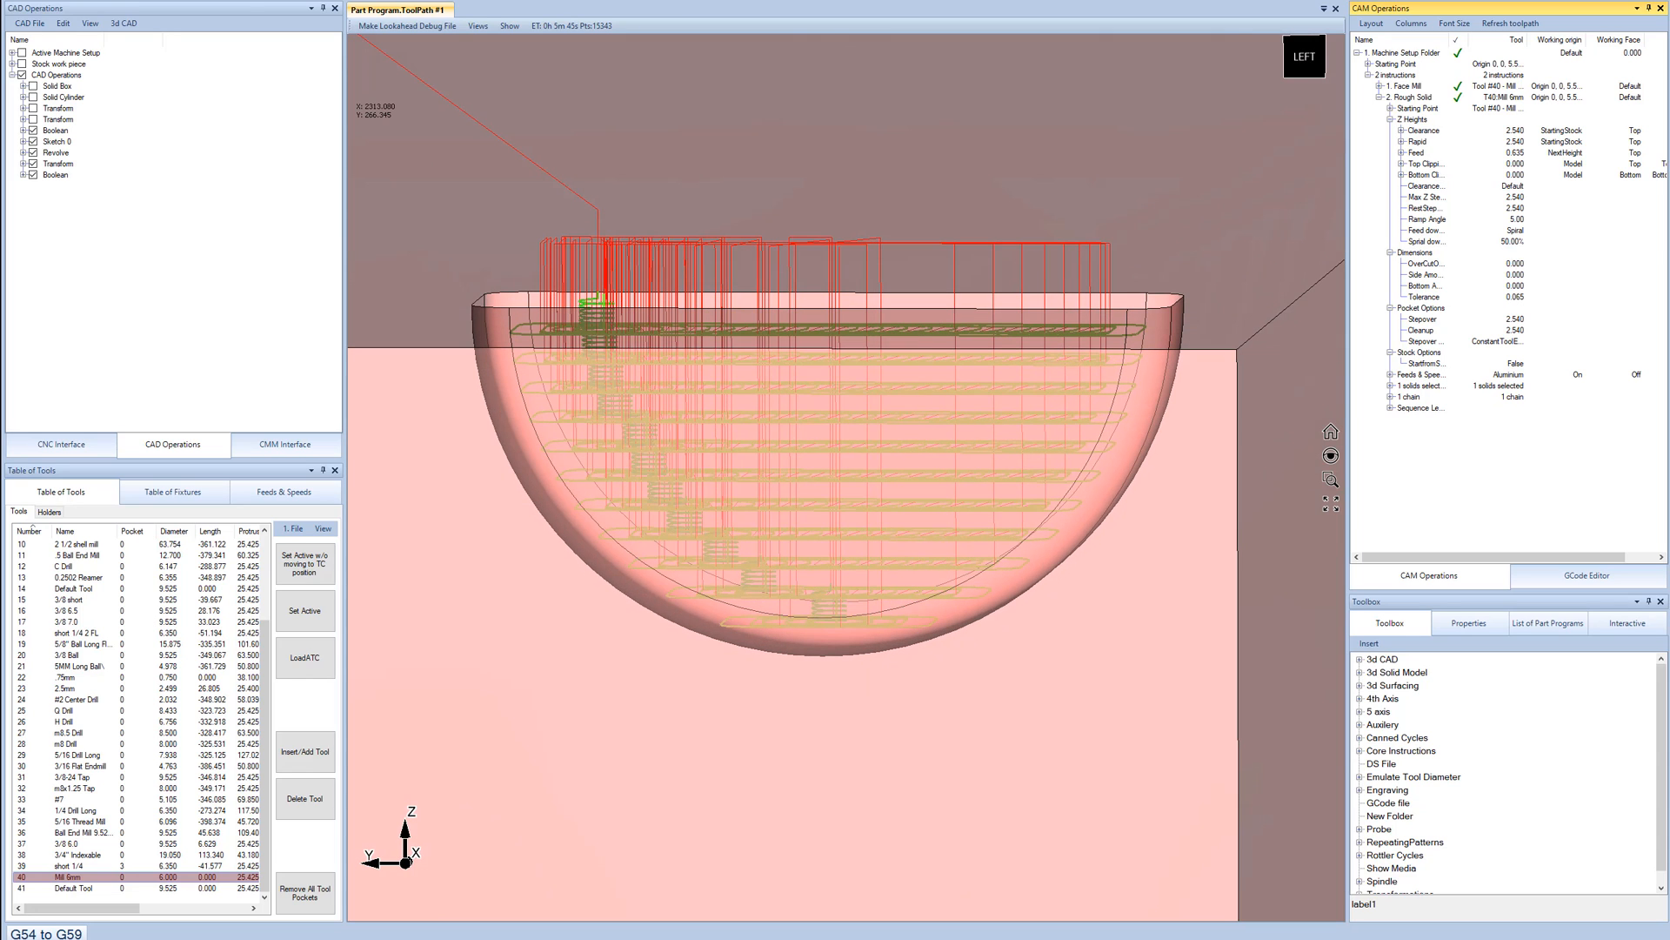
pyautogui.click(70, 4)
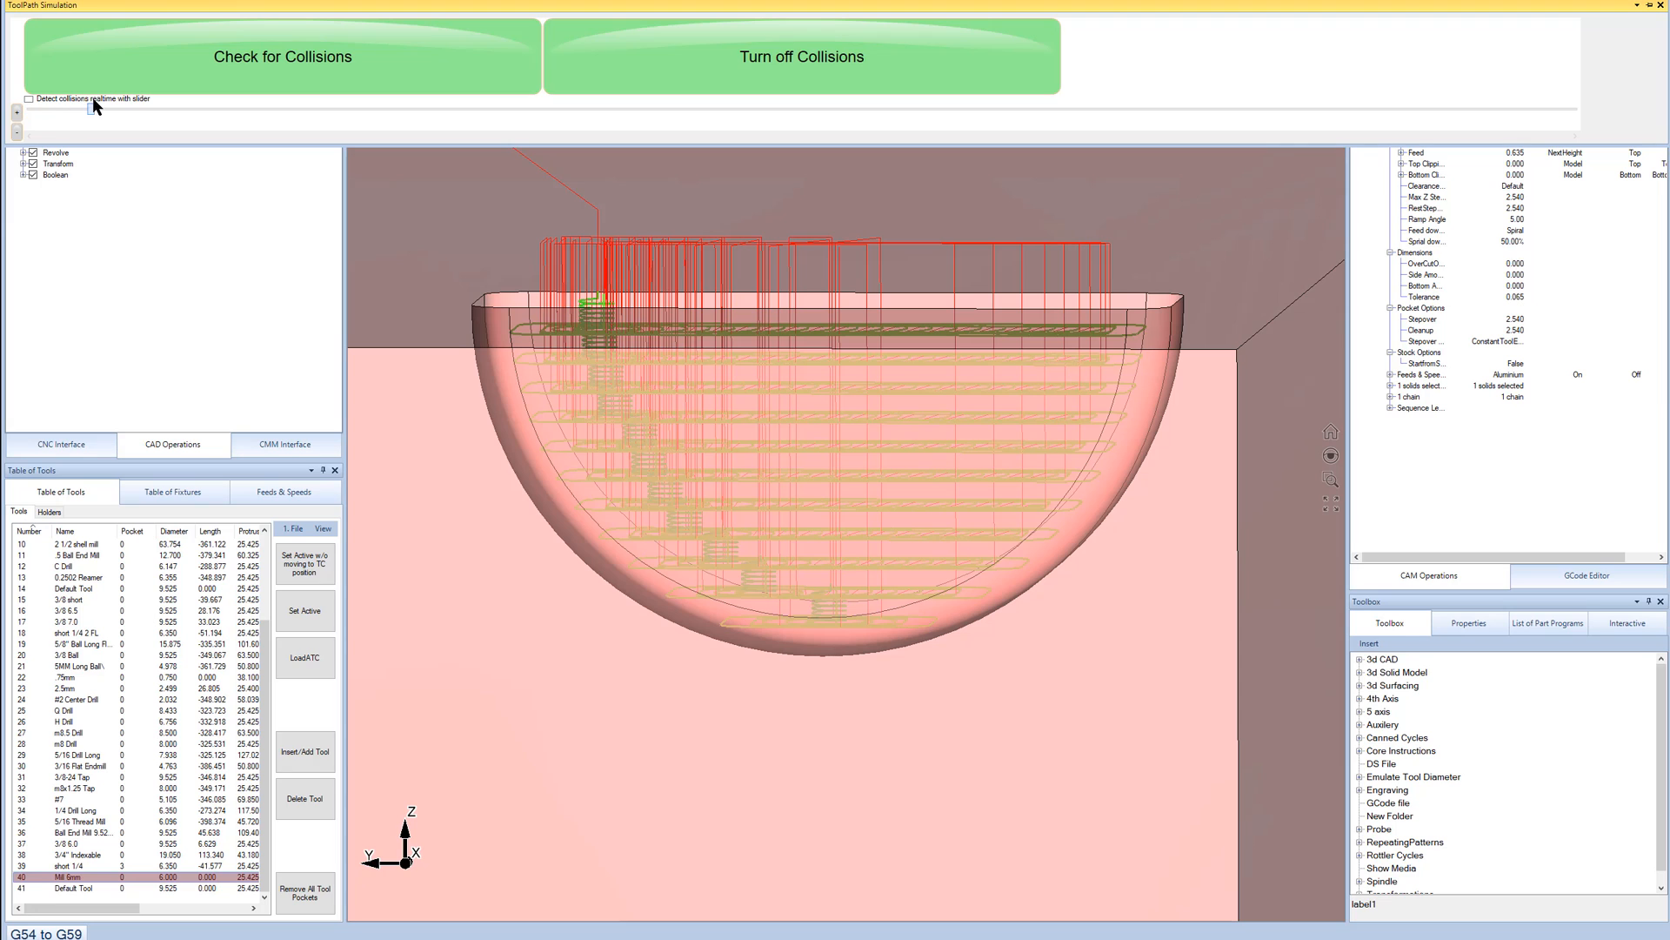
pyautogui.moveTo(179, 111); pyautogui.dragTo(11, 153)
pyautogui.moveTo(871, 394); pyautogui.dragTo(797, 482, button='middle')
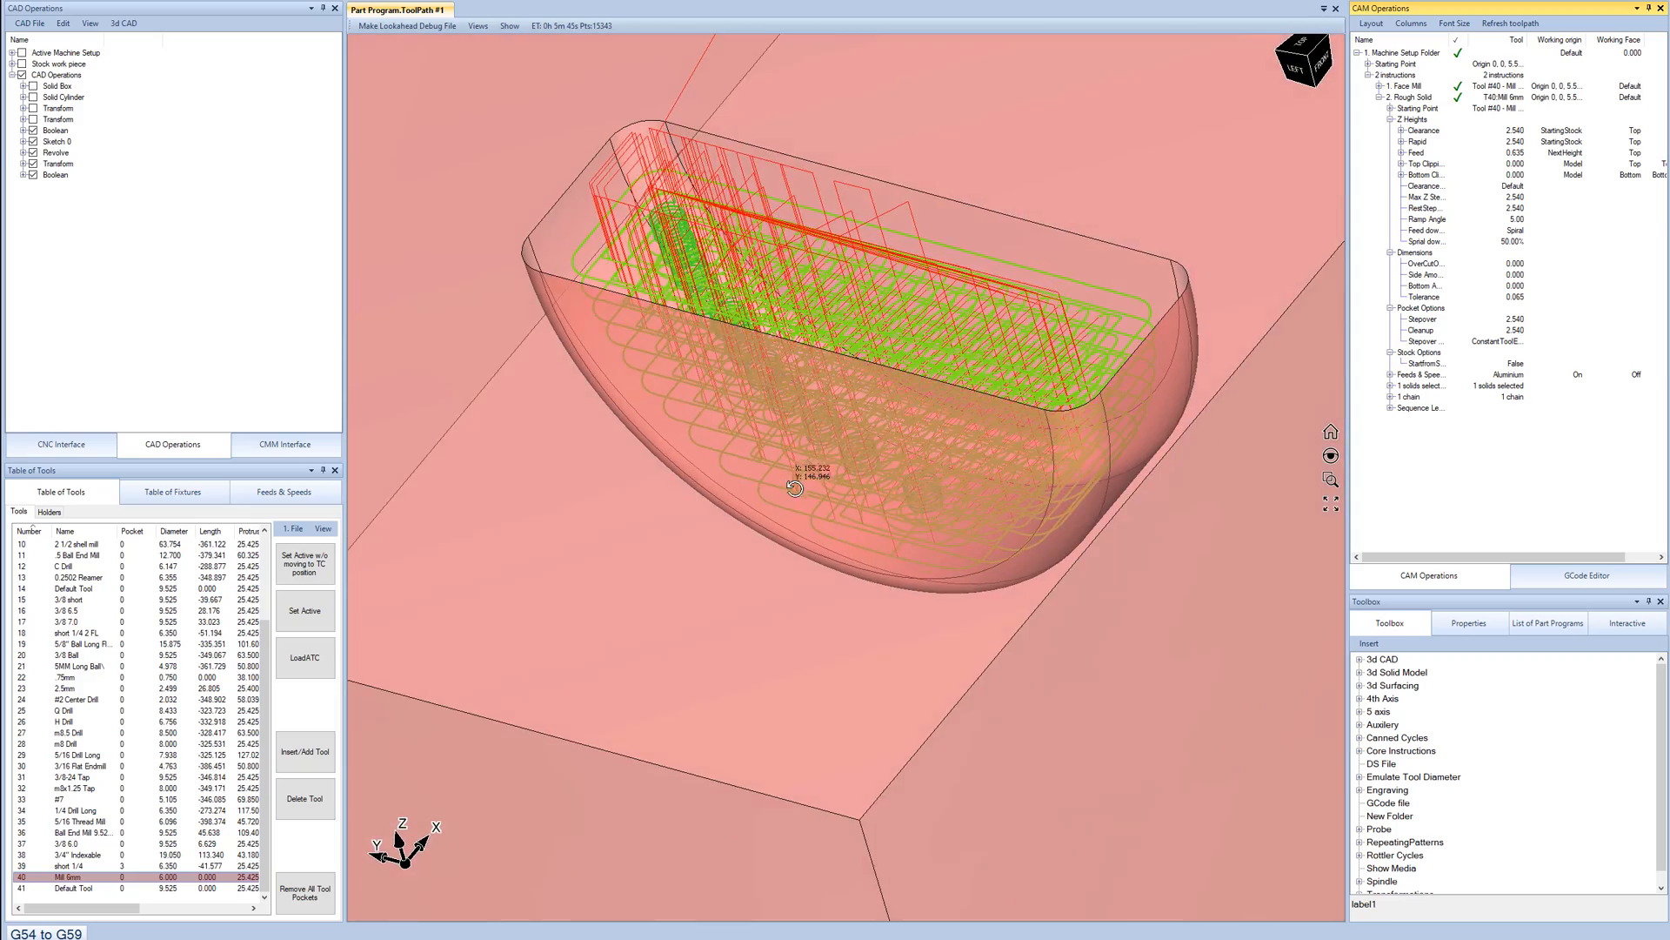
# Set the Rough Solid instruction's pocket Cleanup to 0.5 and regenerate the toolpath to check the slot's corner.
pyautogui.scroll(4, 1116, 321)
pyautogui.moveTo(1116, 320); pyautogui.dragTo(1185, 271, button='middle')
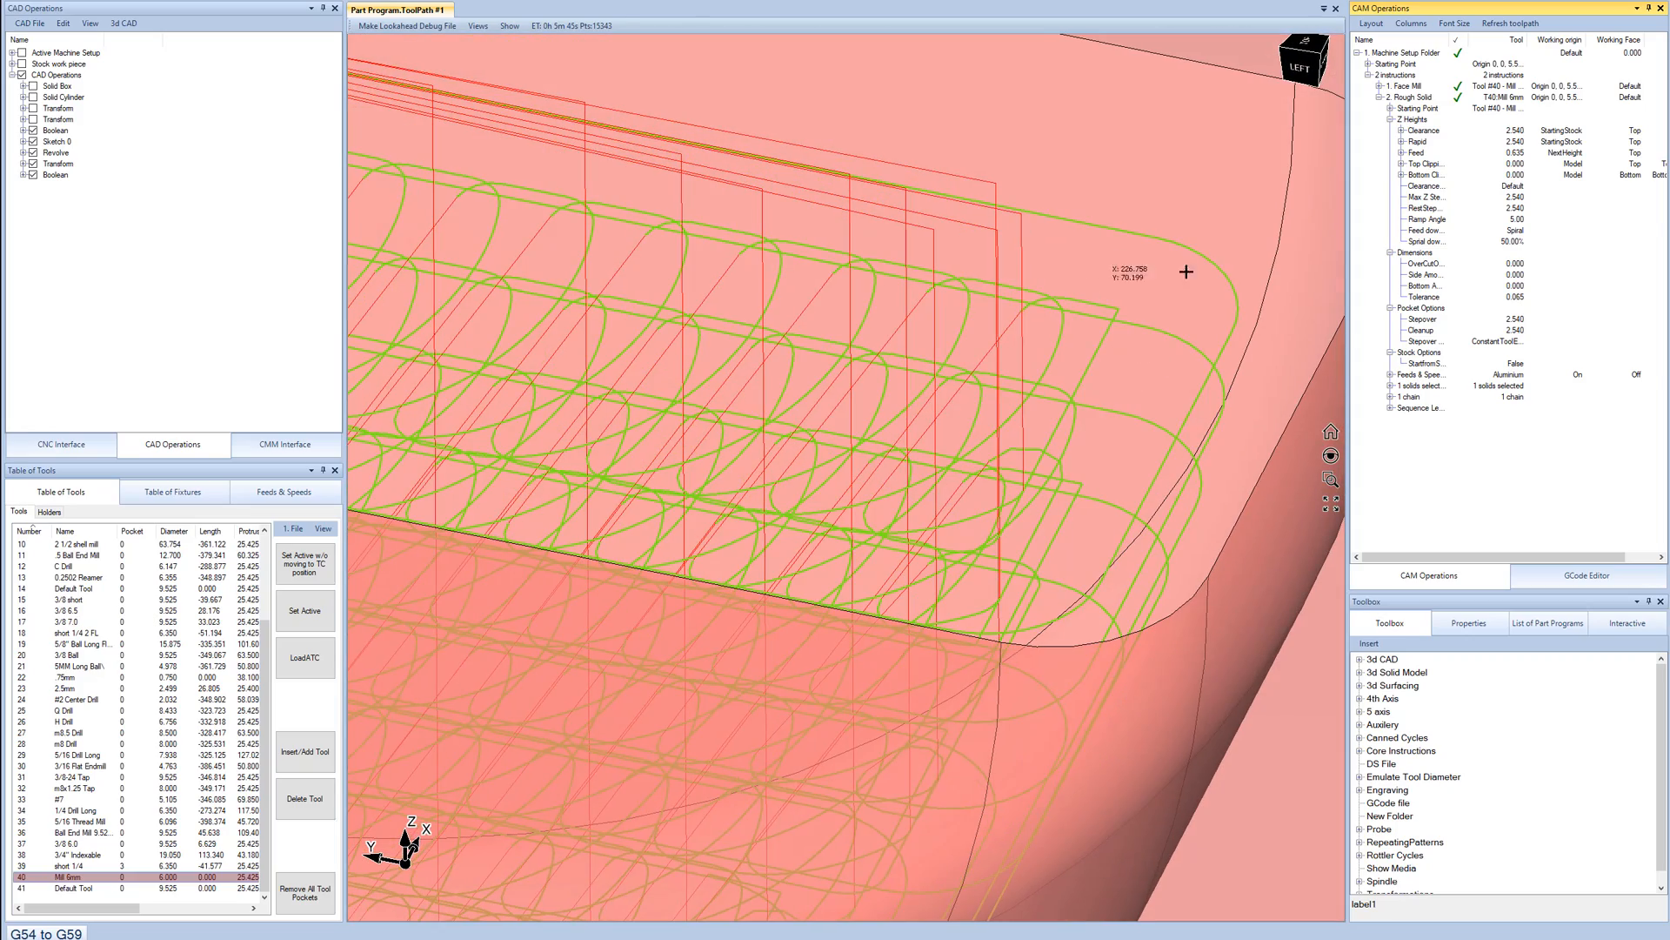
pyautogui.click(1518, 331)
pyautogui.click(1517, 331)
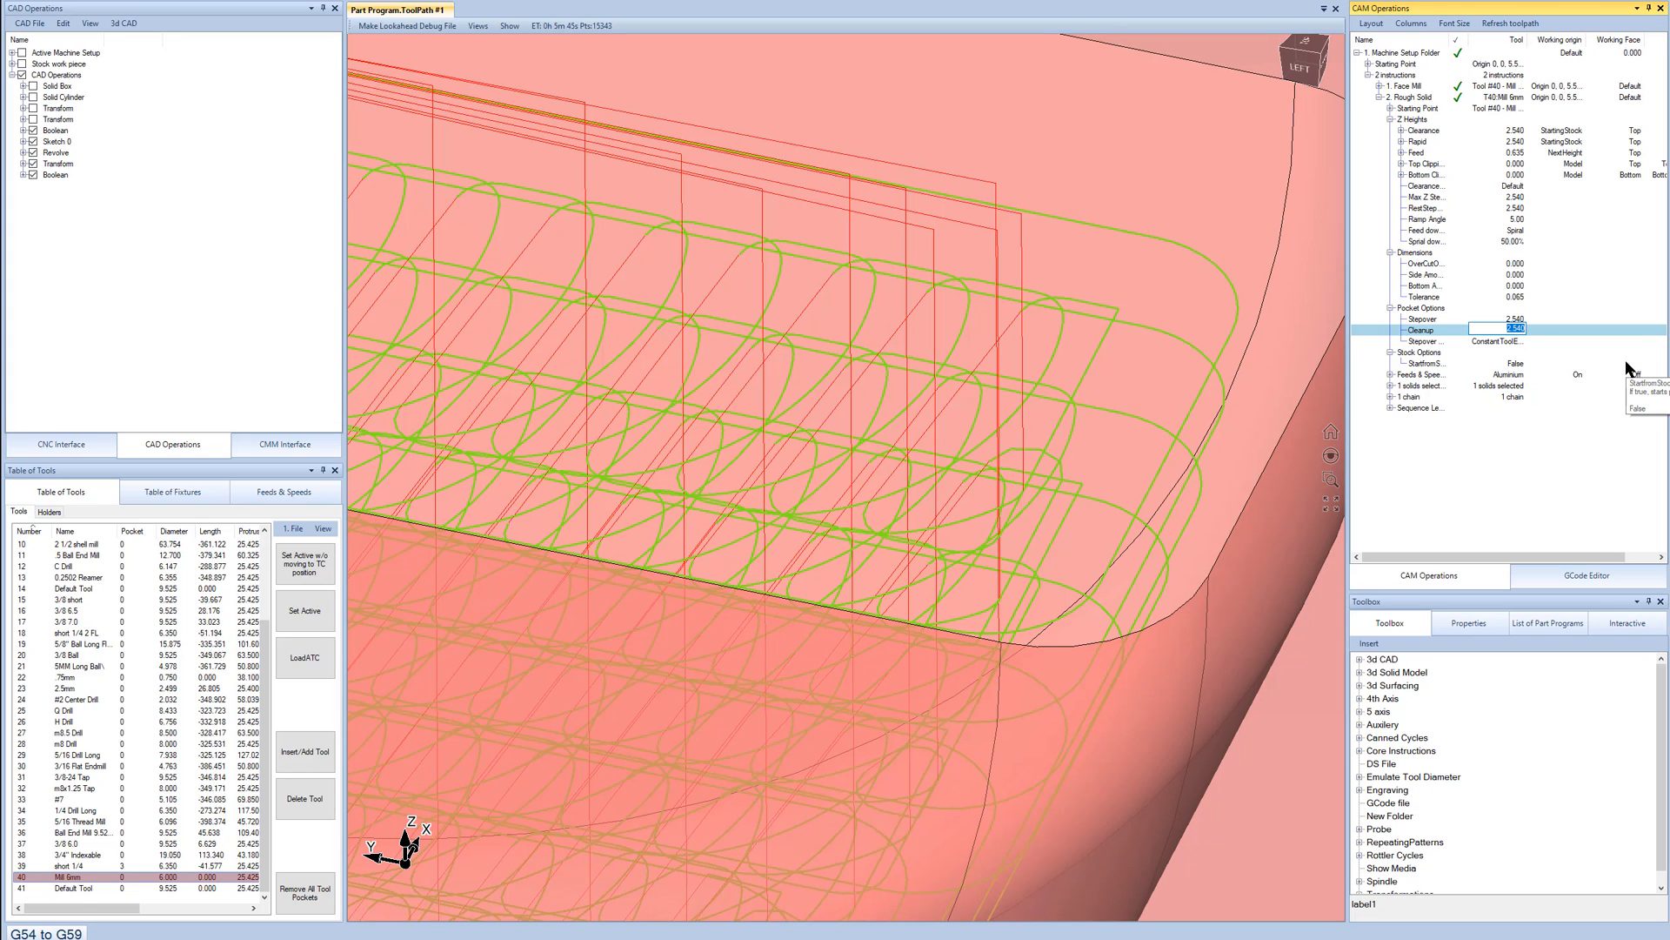
pyautogui.press('Return')
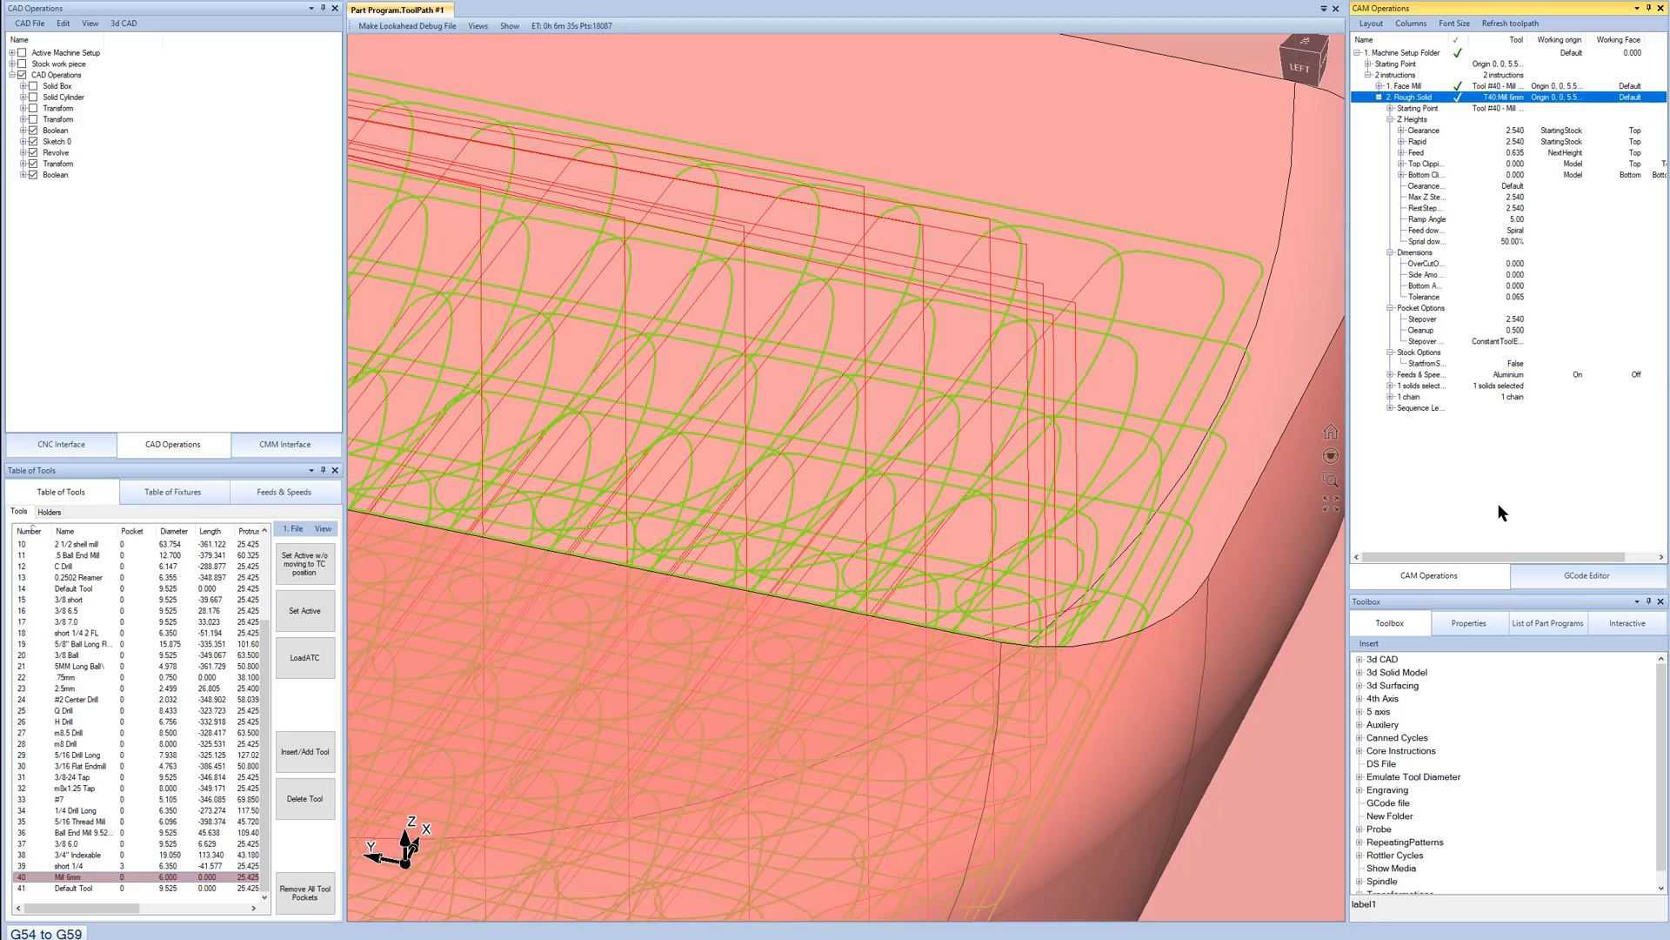
pyautogui.moveTo(1093, 406); pyautogui.dragTo(1130, 373, button='middle')
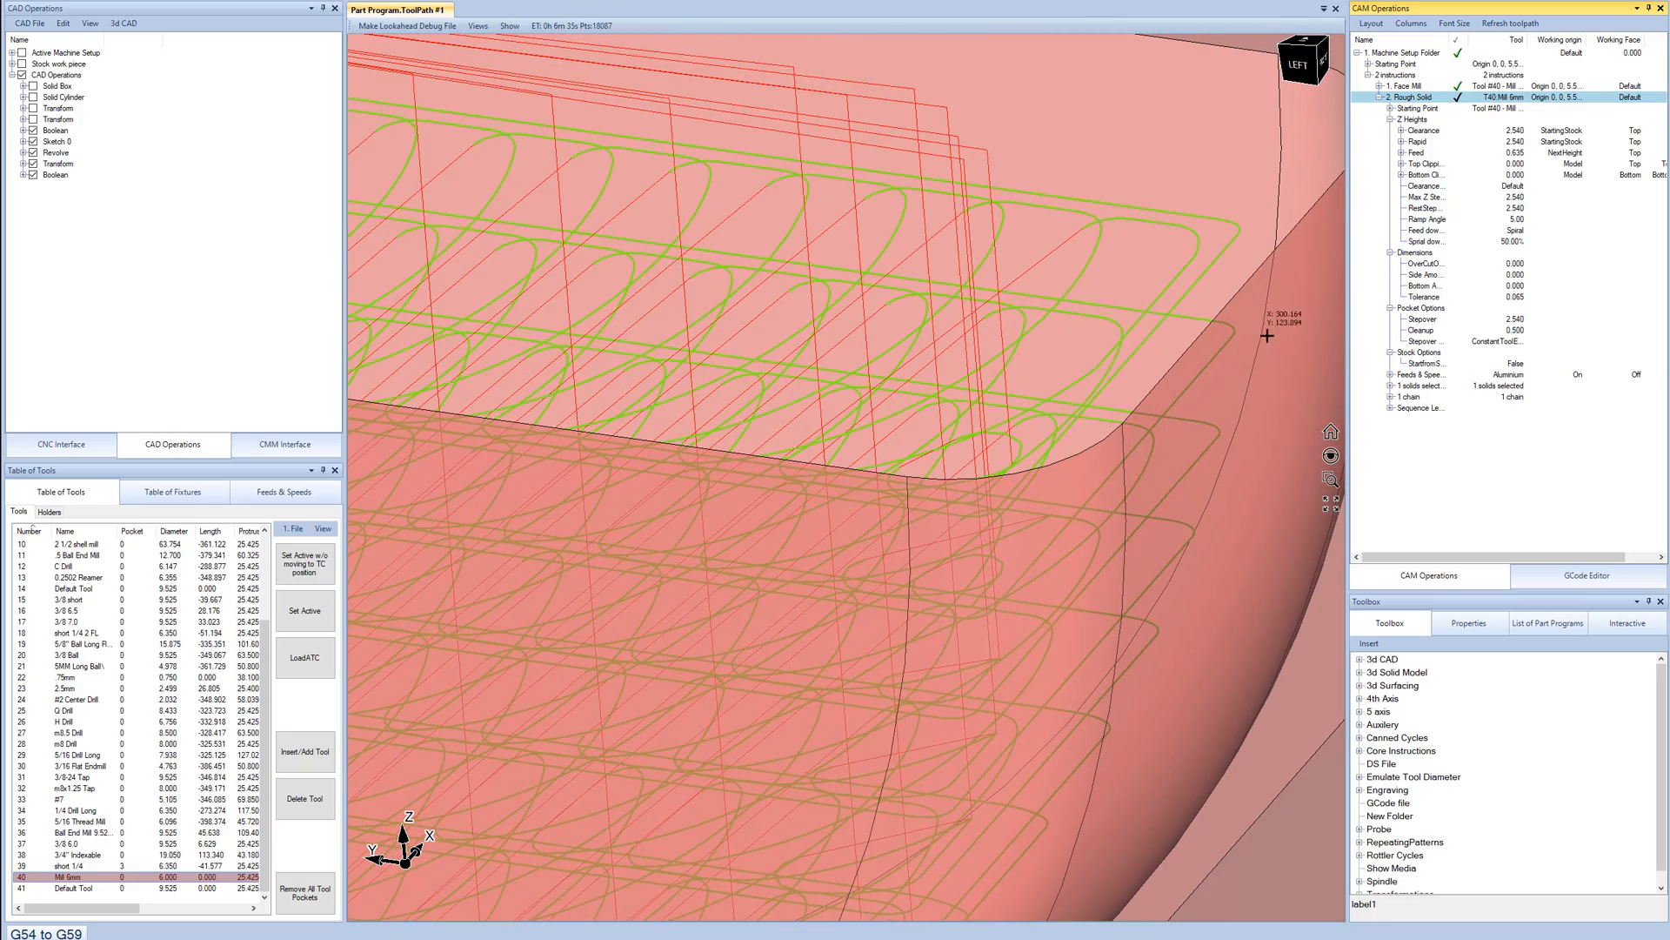
# Set the Rough Solid instruction's pocket Stepover to 1.5 and regenerate the toolpath.
pyautogui.click(1519, 320)
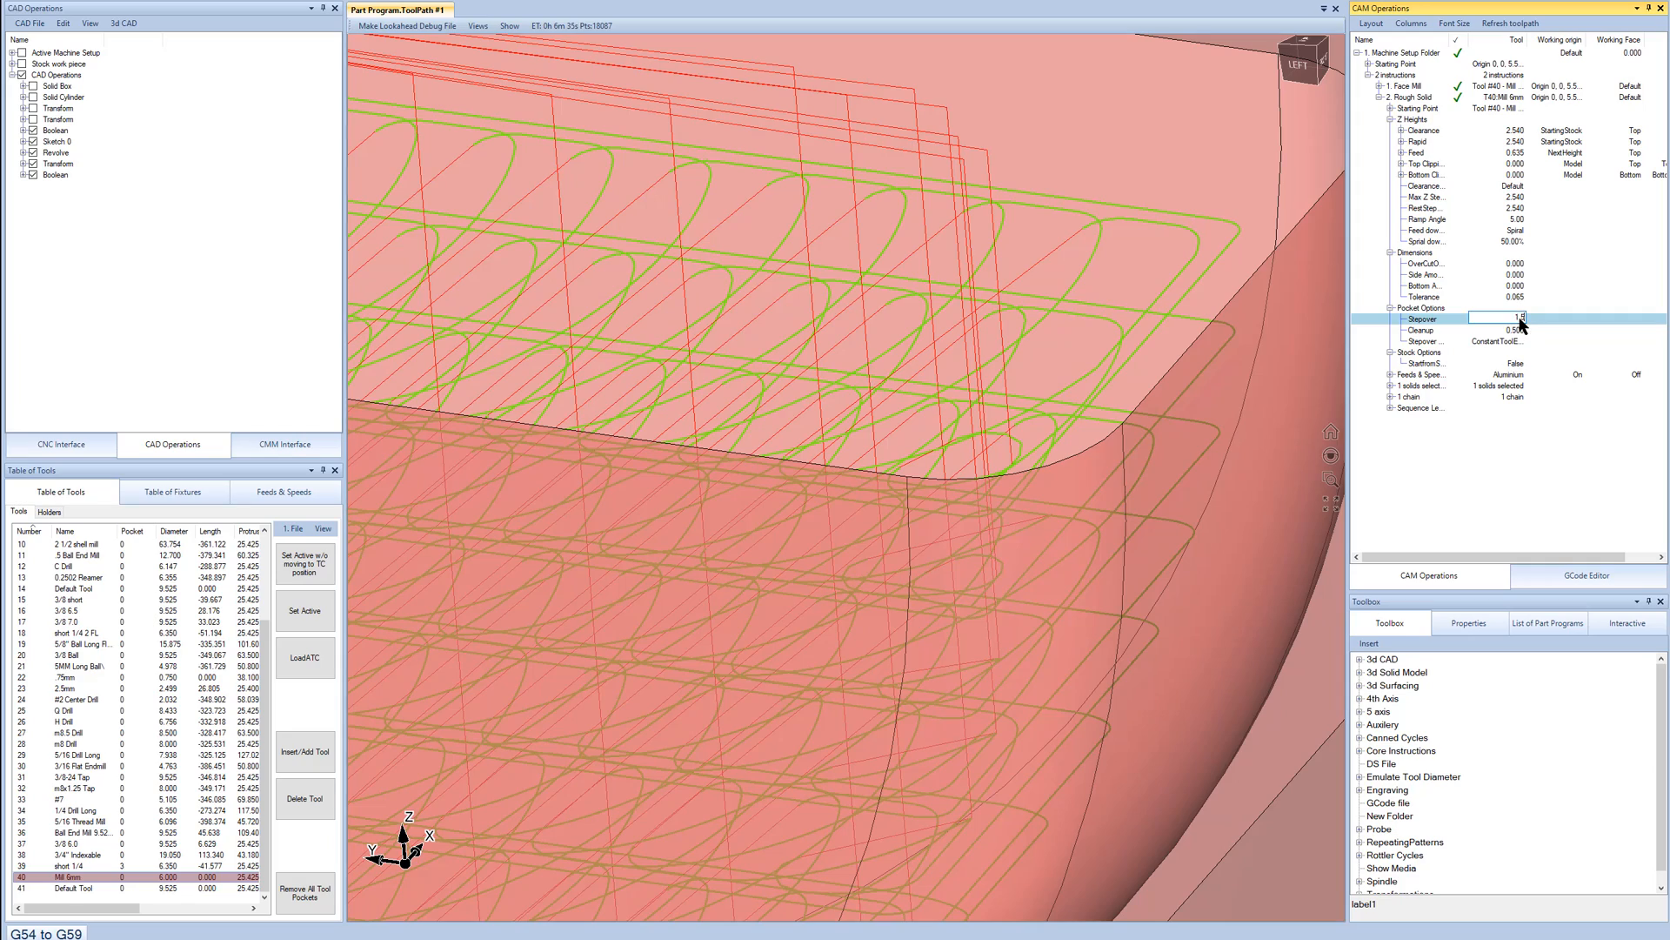
pyautogui.write('1.5')
pyautogui.press('Return')
pyautogui.click(1459, 99)
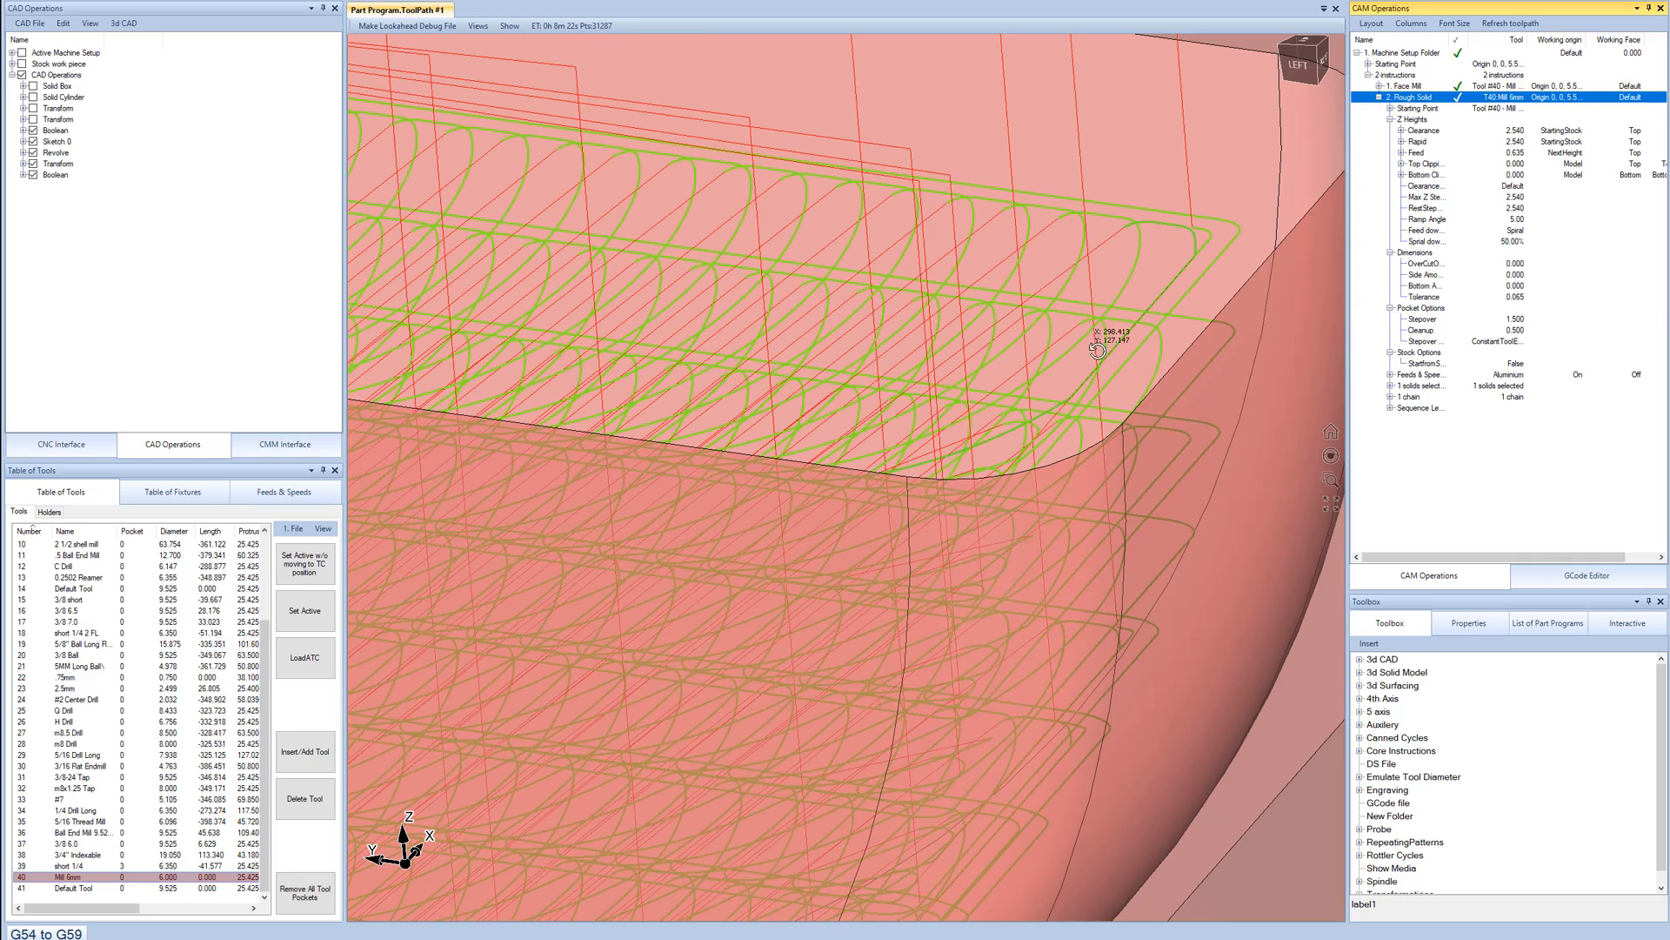
# Inspect the spacing of the regenerated passes and the depth levels across the half-round slot.
pyautogui.moveTo(1086, 355); pyautogui.dragTo(1065, 375, button='middle')
pyautogui.scroll(-6, 1065, 374)
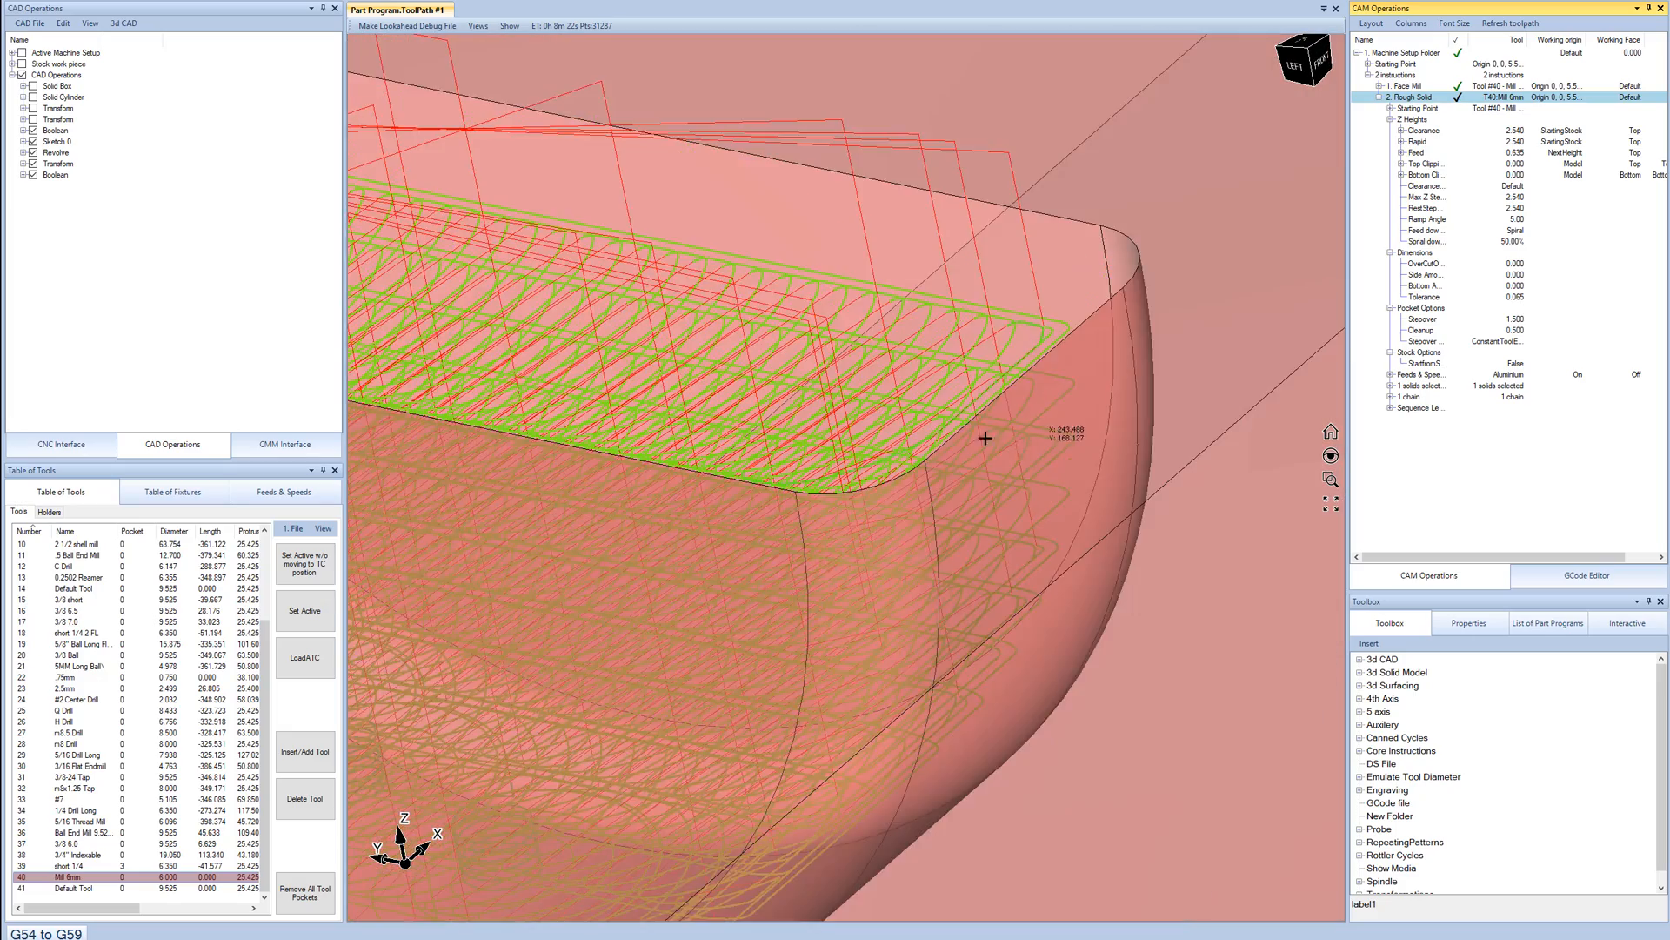
pyautogui.scroll(2, 1041, 479)
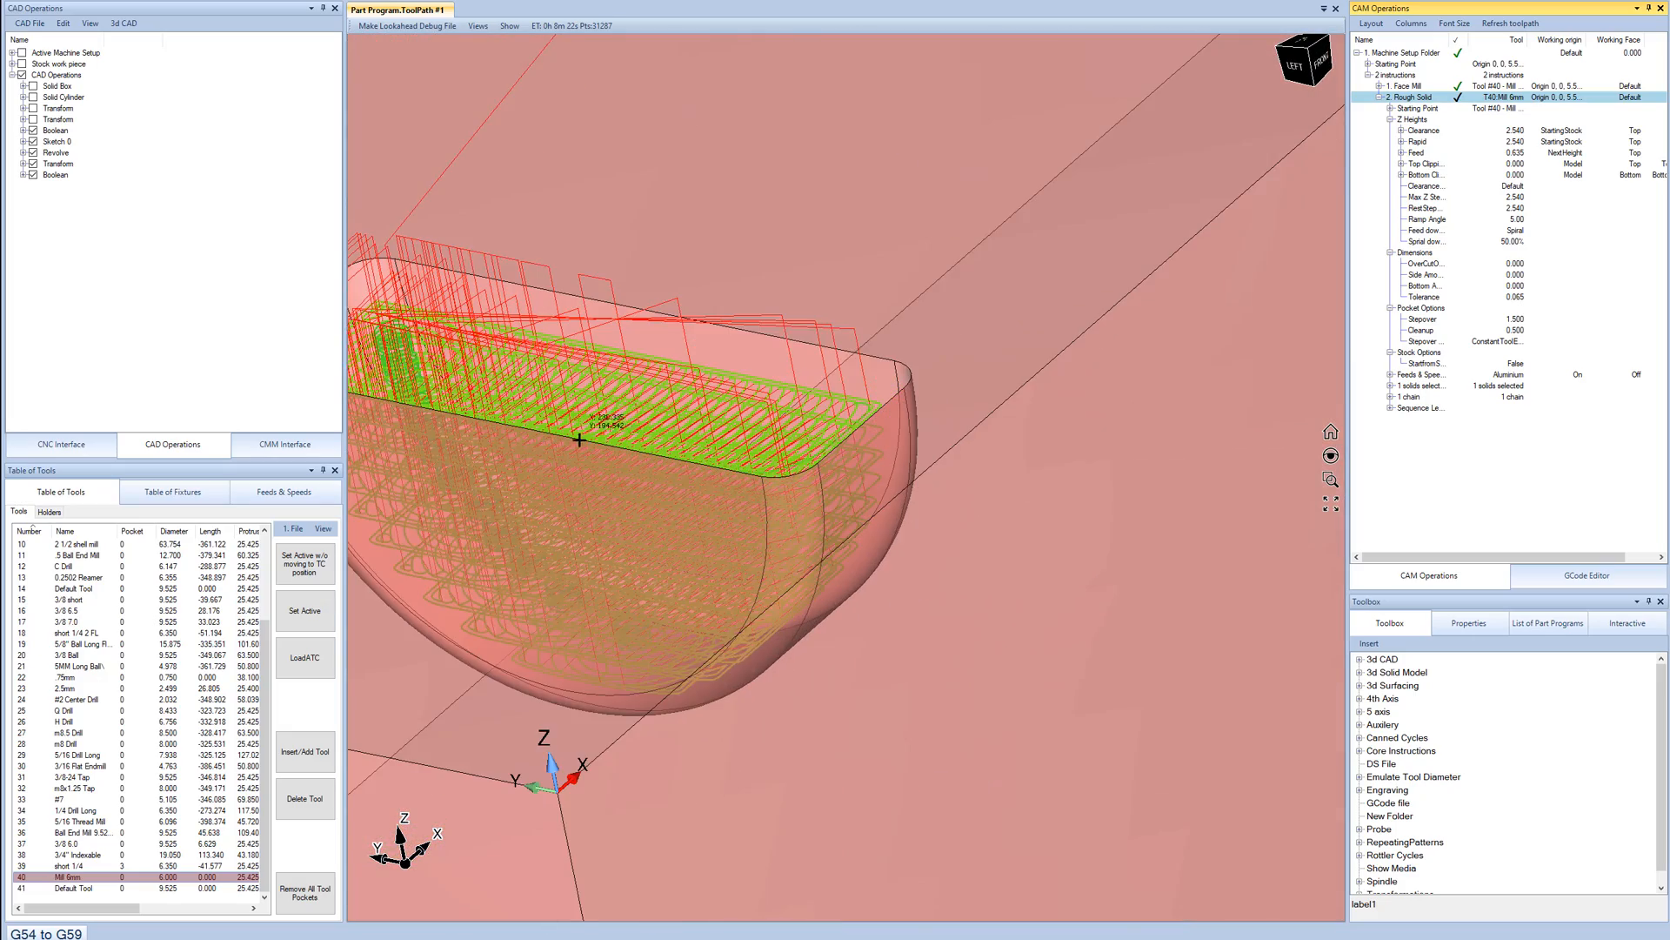
pyautogui.scroll(-2, 846, 473)
pyautogui.scroll(2, 745, 474)
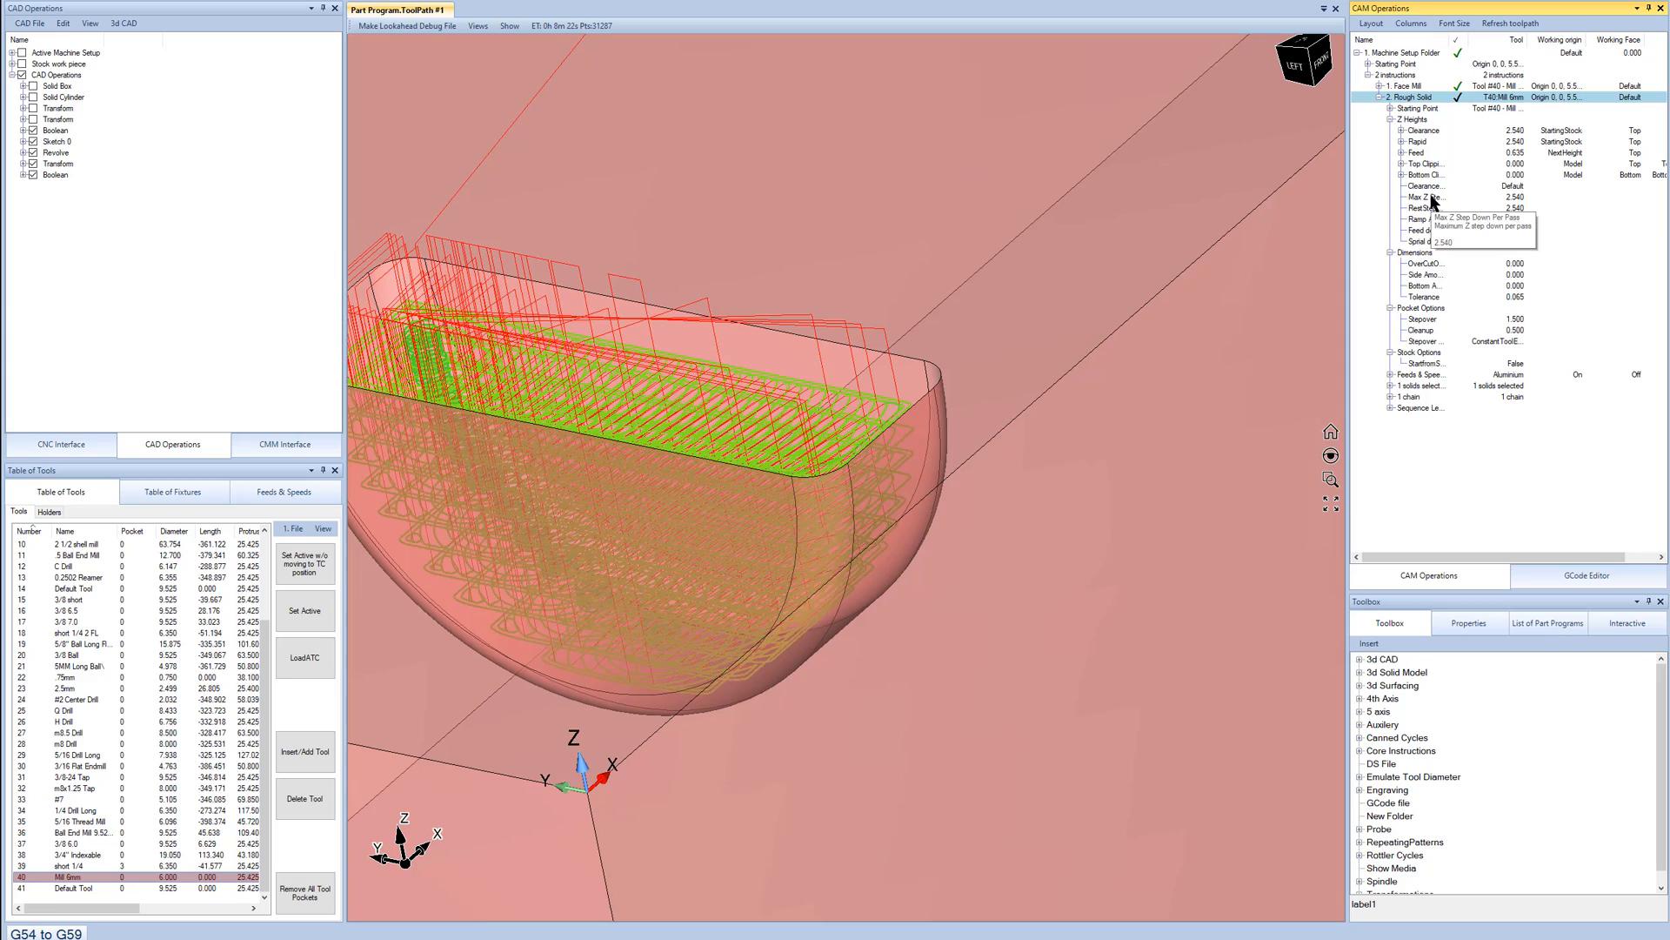
pyautogui.moveTo(837, 401); pyautogui.dragTo(894, 348, button='middle')
pyautogui.scroll(-2, 905, 426)
pyautogui.scroll(3, 566, 483)
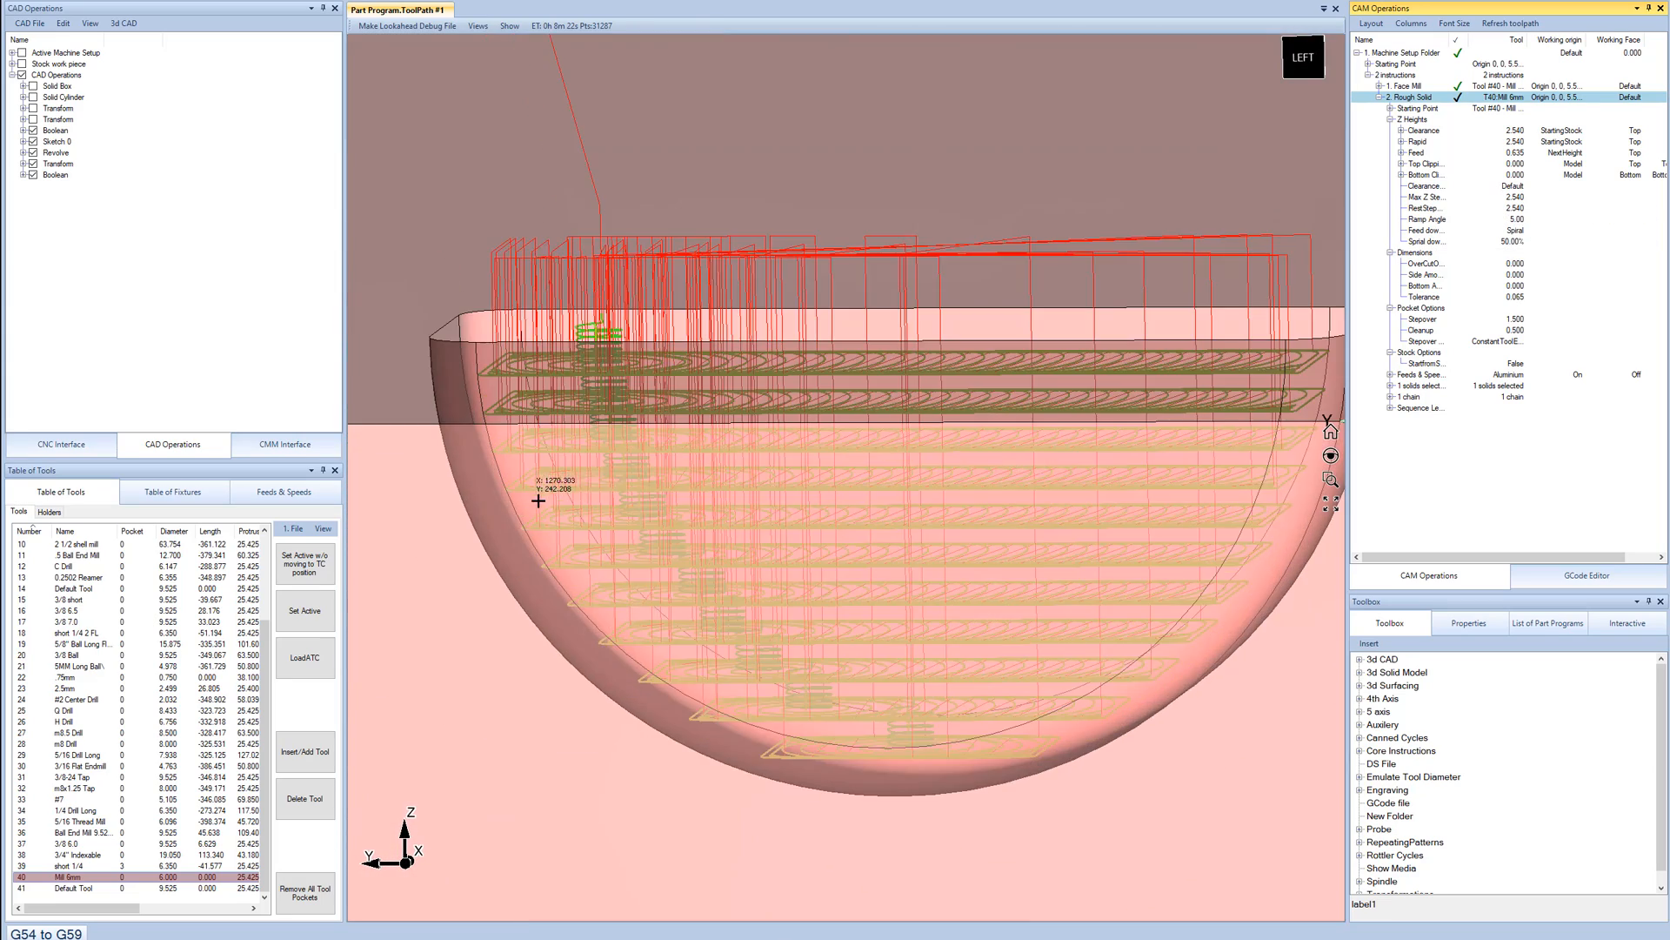
# Set both Max Z Step Down Per Pass and RestStepDown to 7 for Rough Solid and regenerate the toolpath.
pyautogui.click(1518, 199)
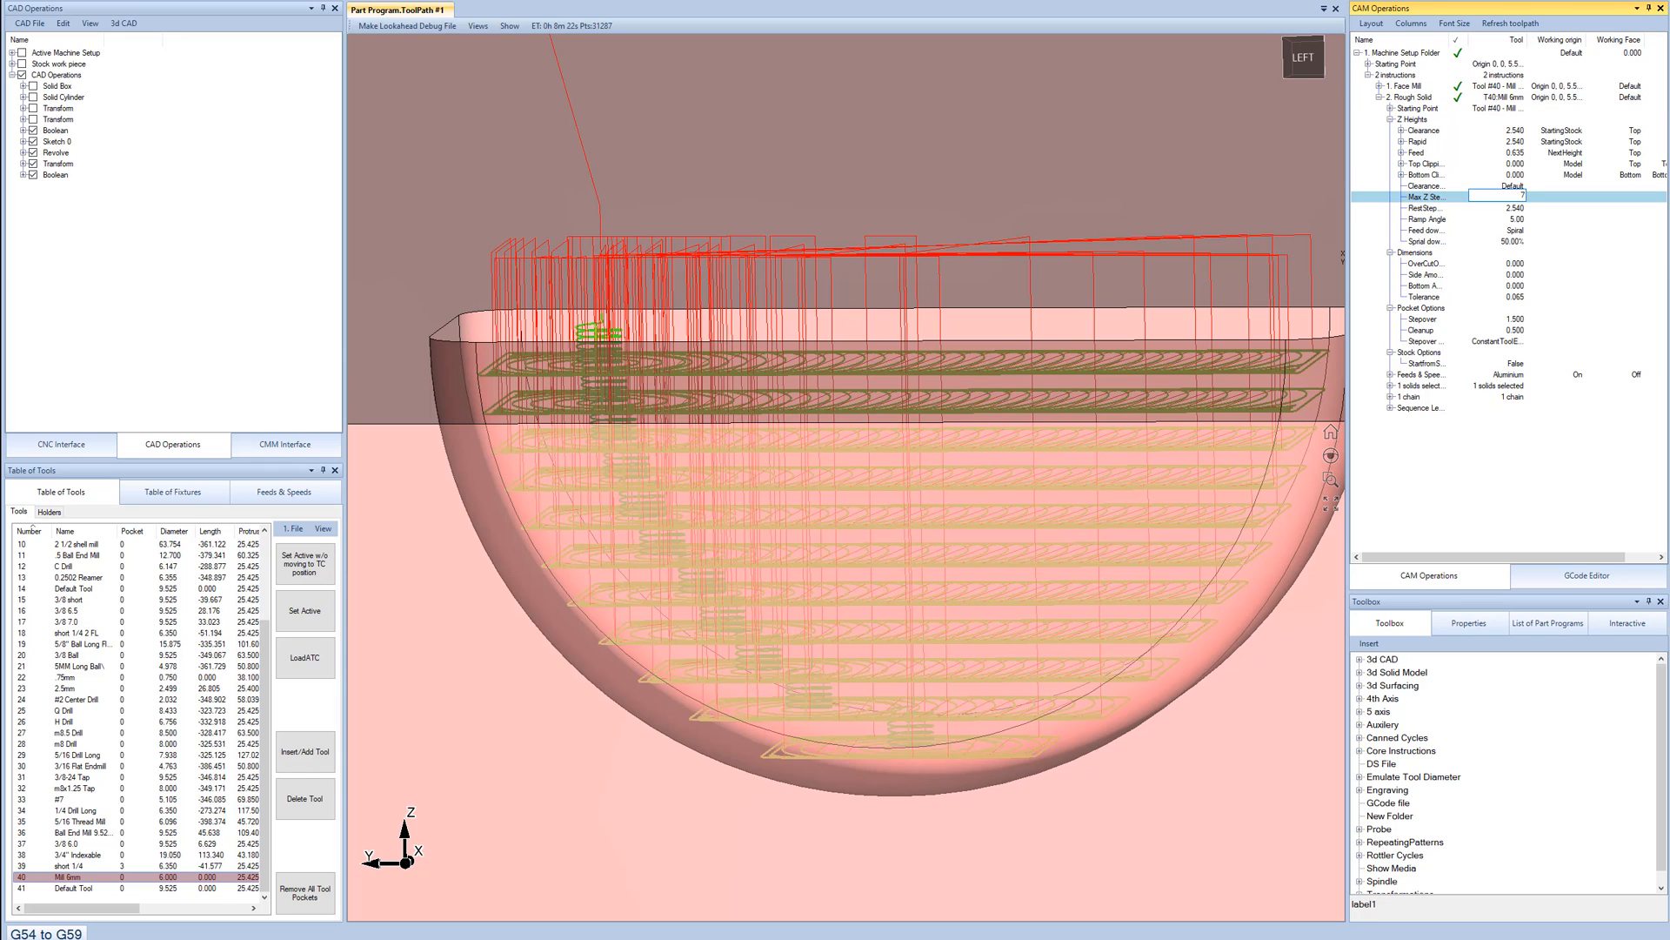
pyautogui.press('Return')
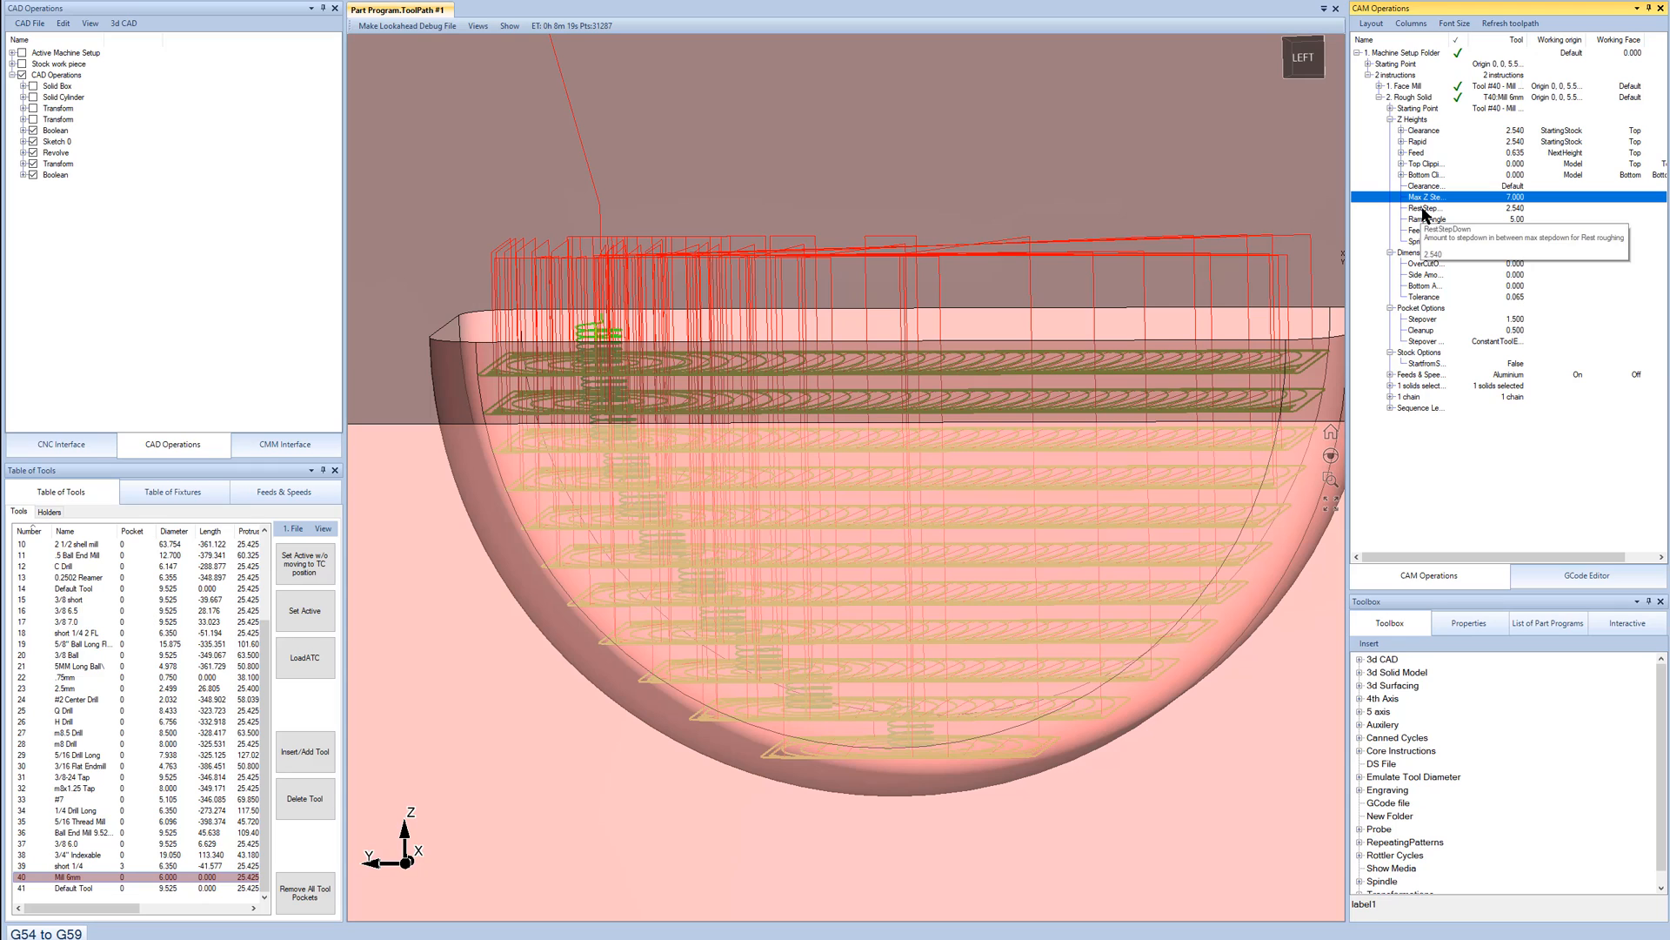
pyautogui.click(1518, 208)
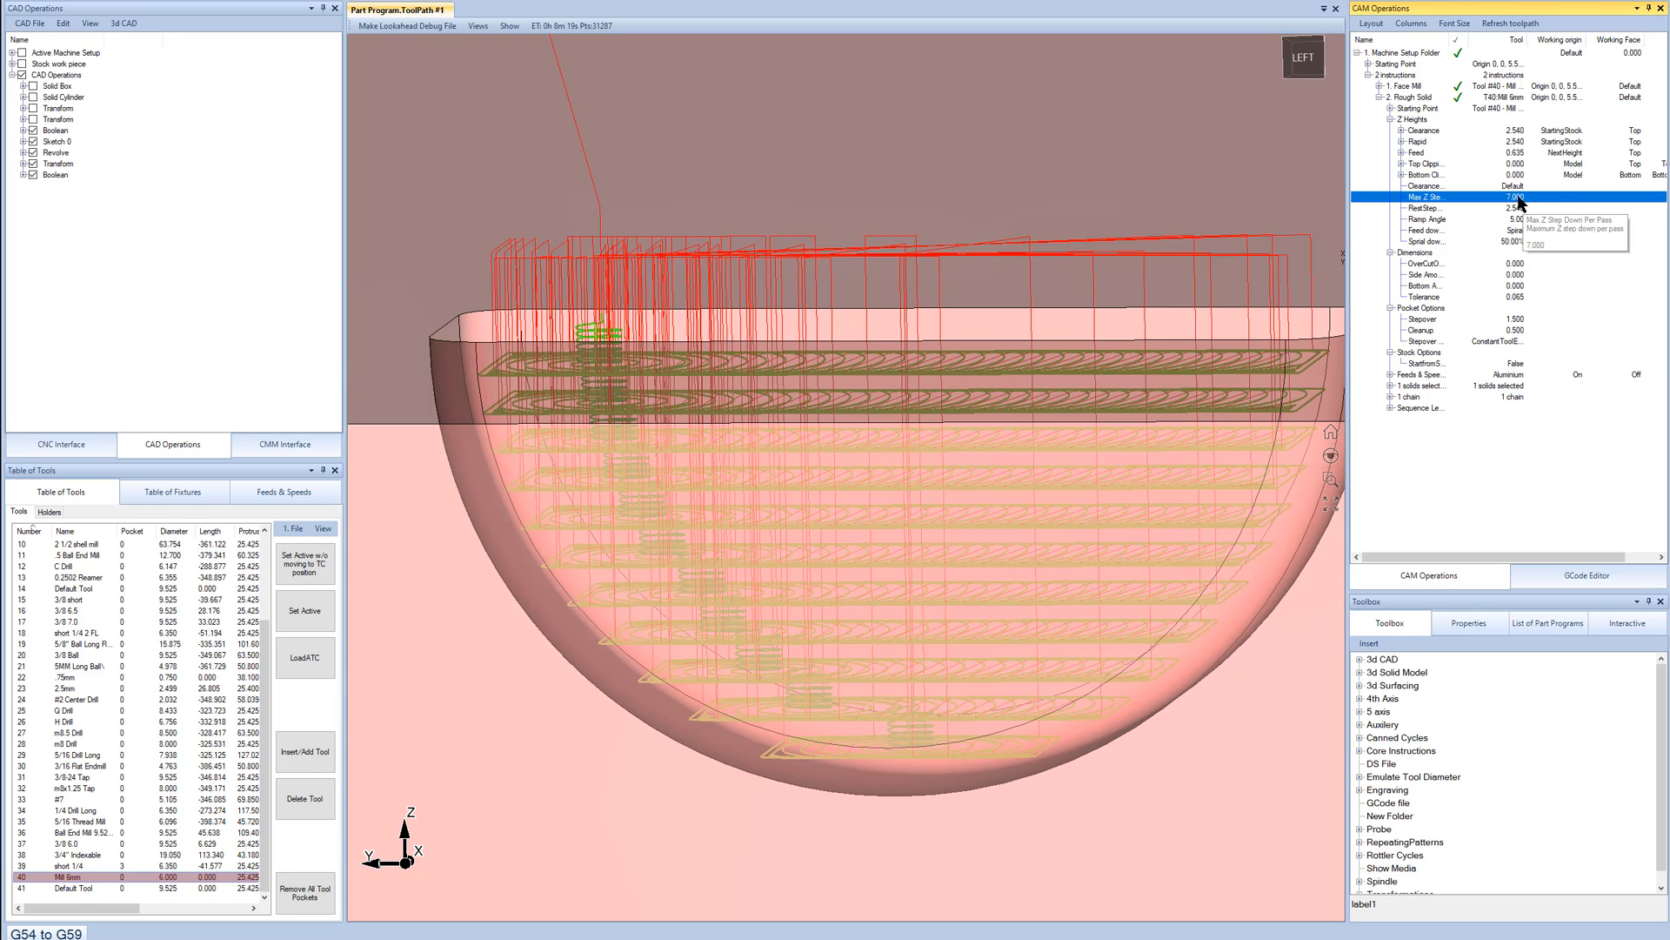
pyautogui.write('7')
pyautogui.press('Return')
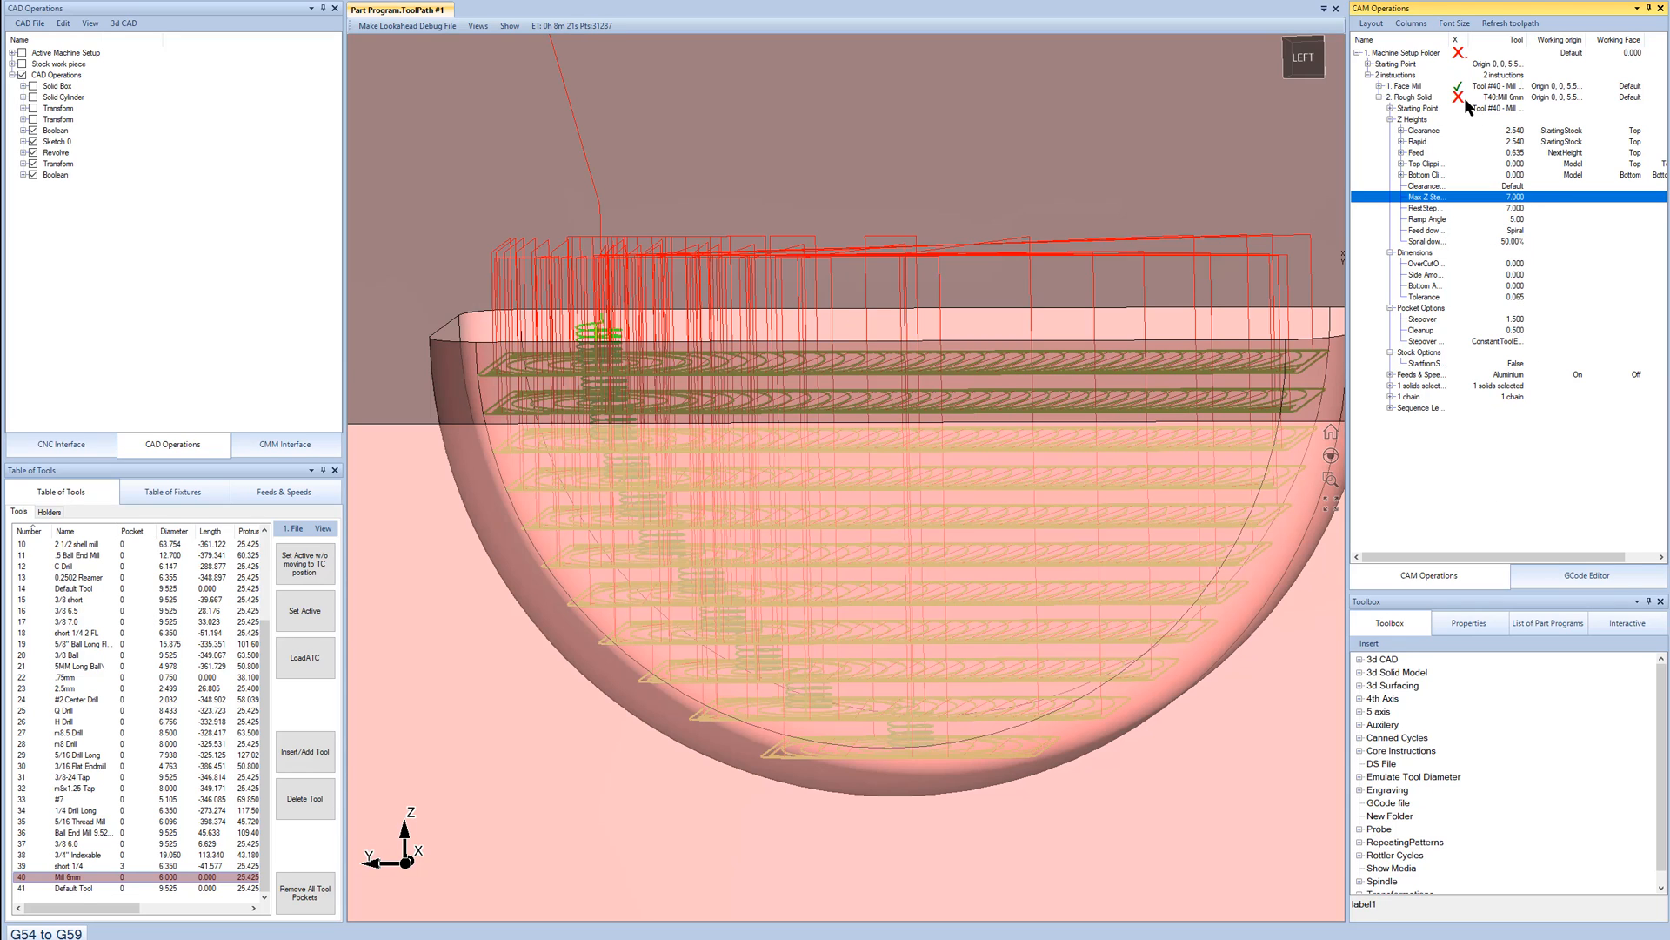
pyautogui.click(1463, 99)
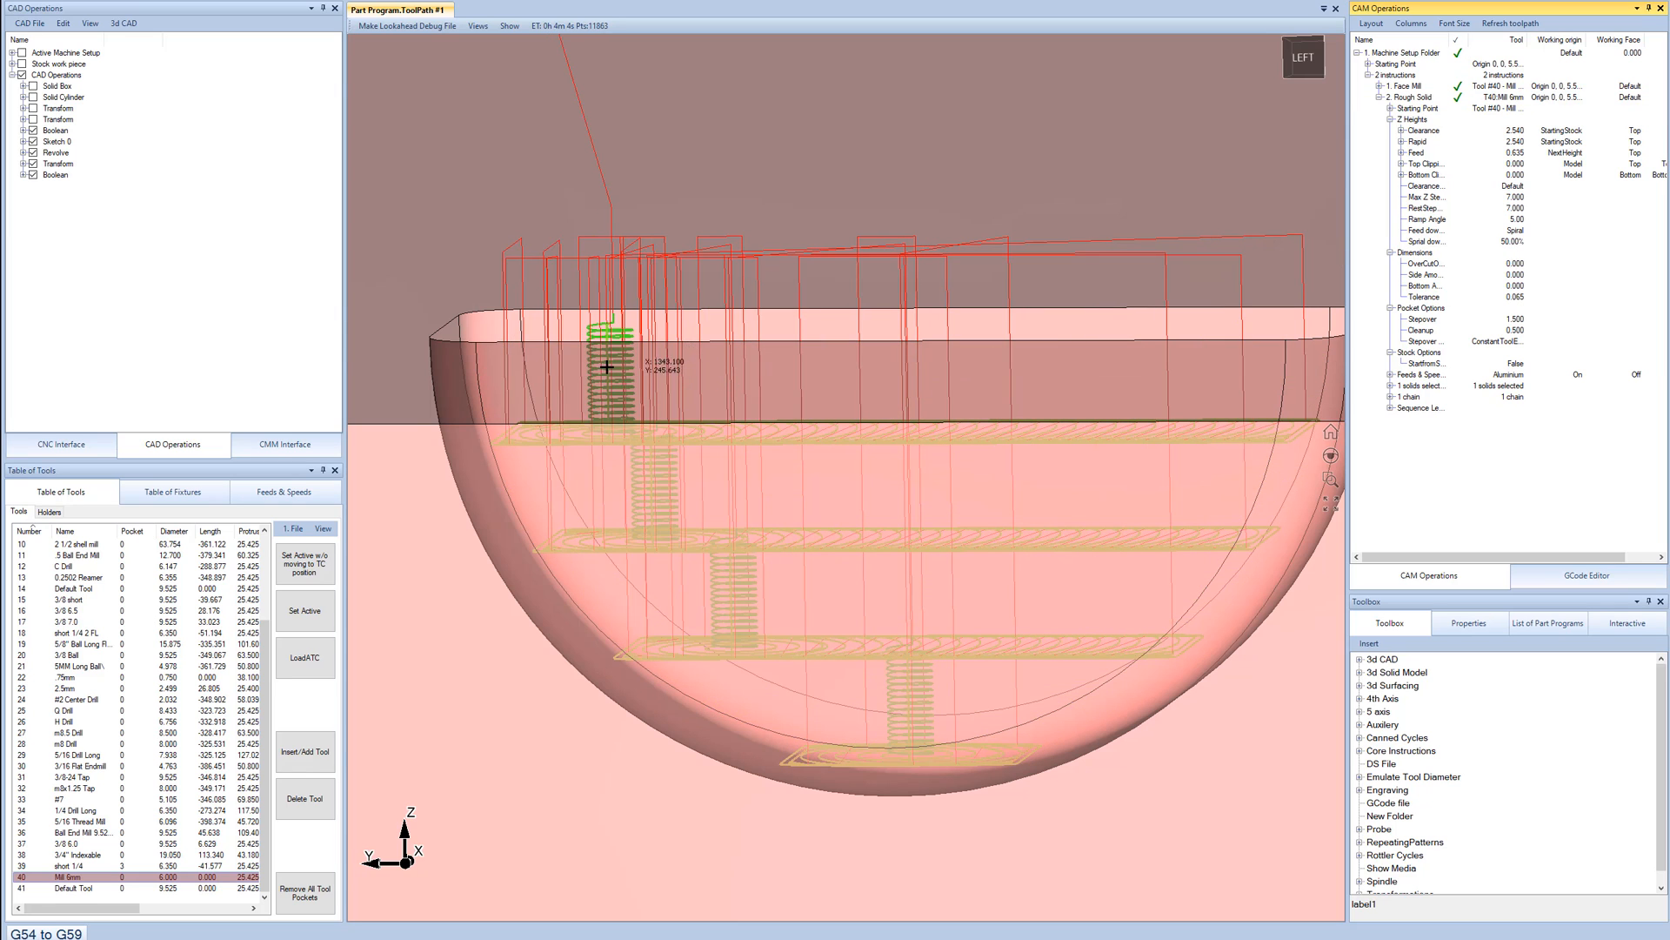
# Examine the deeper step levels and spiral entries in the slot against the RestStepDown setting.
pyautogui.moveTo(892, 620); pyautogui.dragTo(922, 591, button='middle')
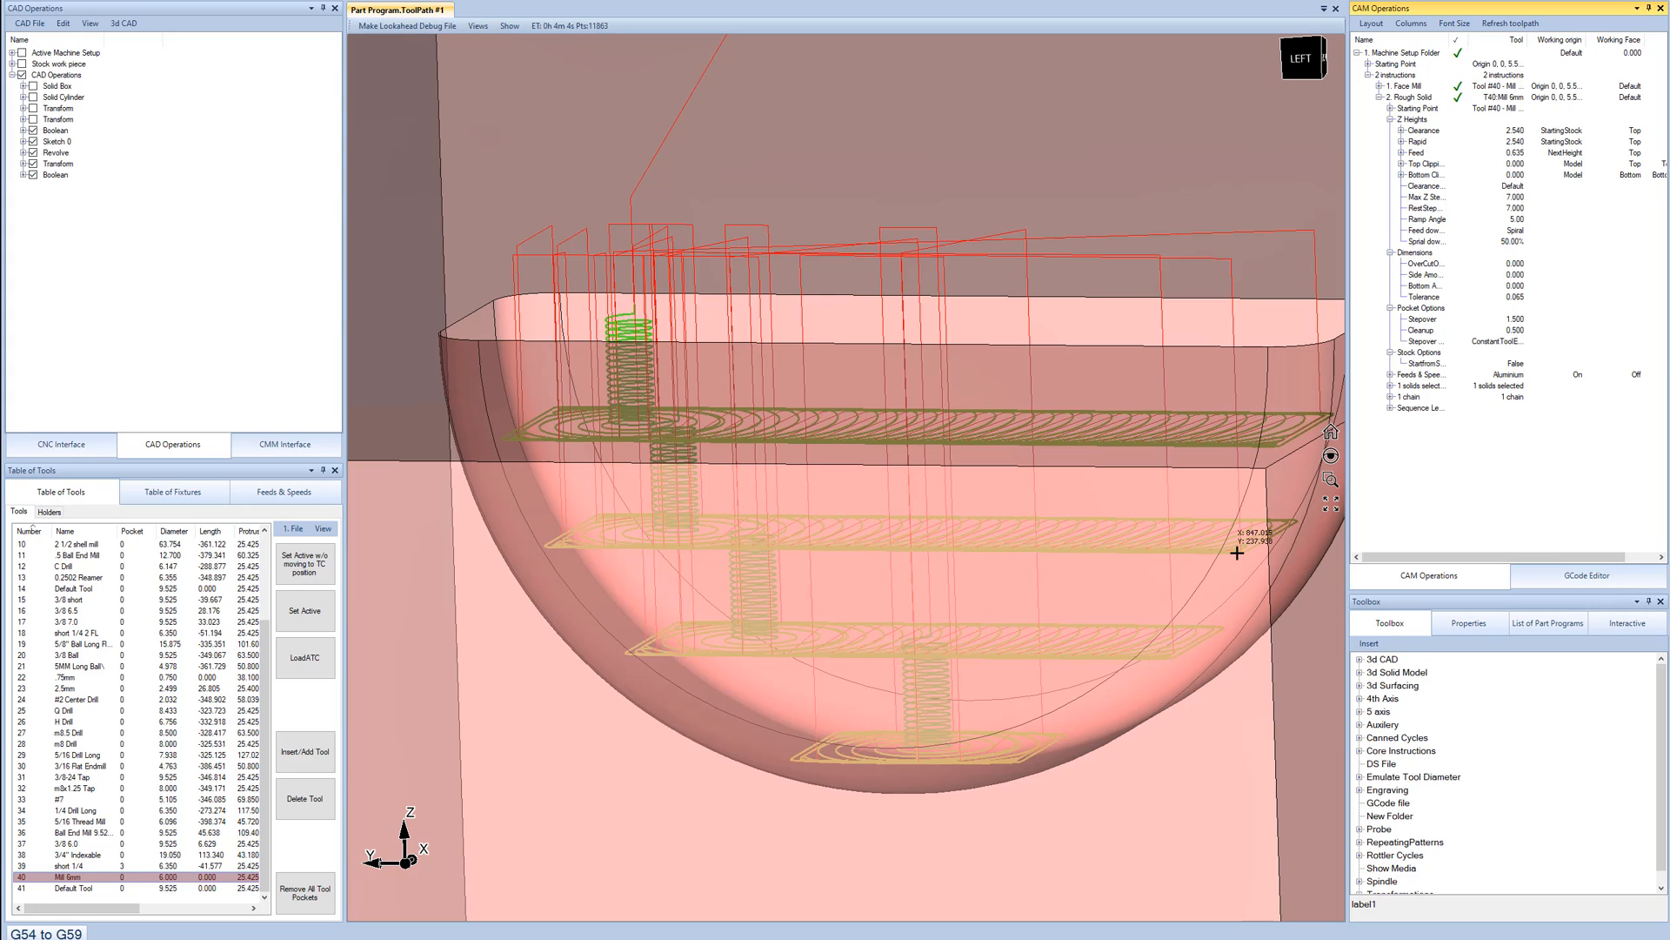
pyautogui.click(1427, 210)
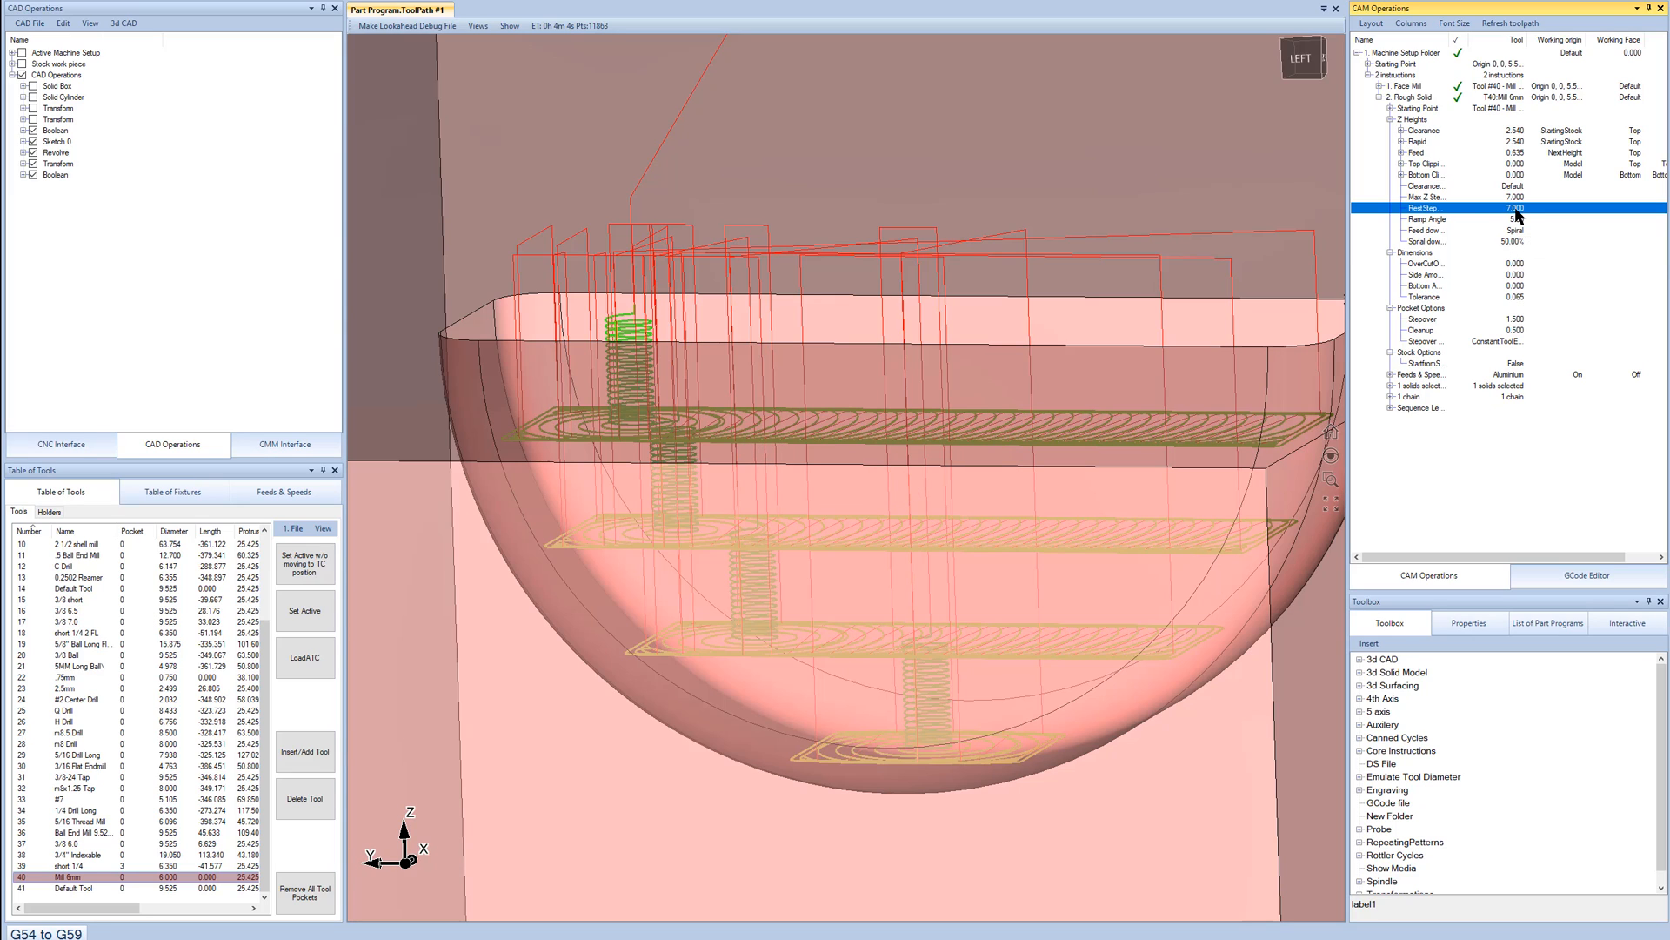
pyautogui.moveTo(1425, 216)
pyautogui.moveTo(1070, 492); pyautogui.dragTo(1048, 497, button='middle')
pyautogui.scroll(-3, 1057, 474)
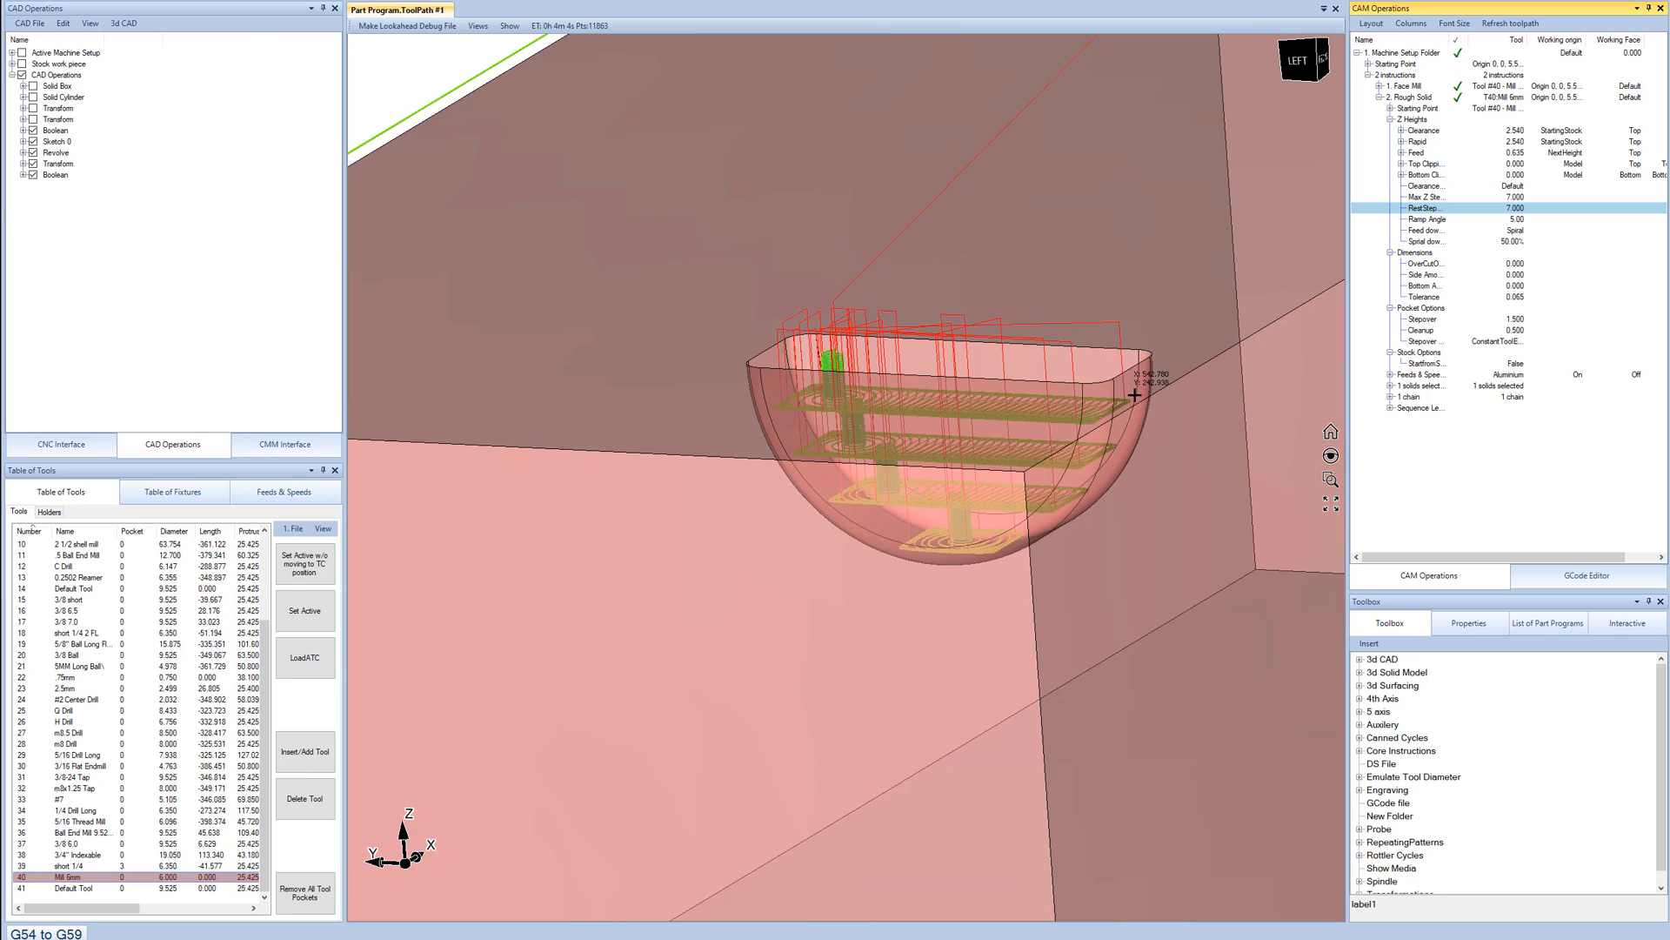
pyautogui.scroll(2, 1145, 380)
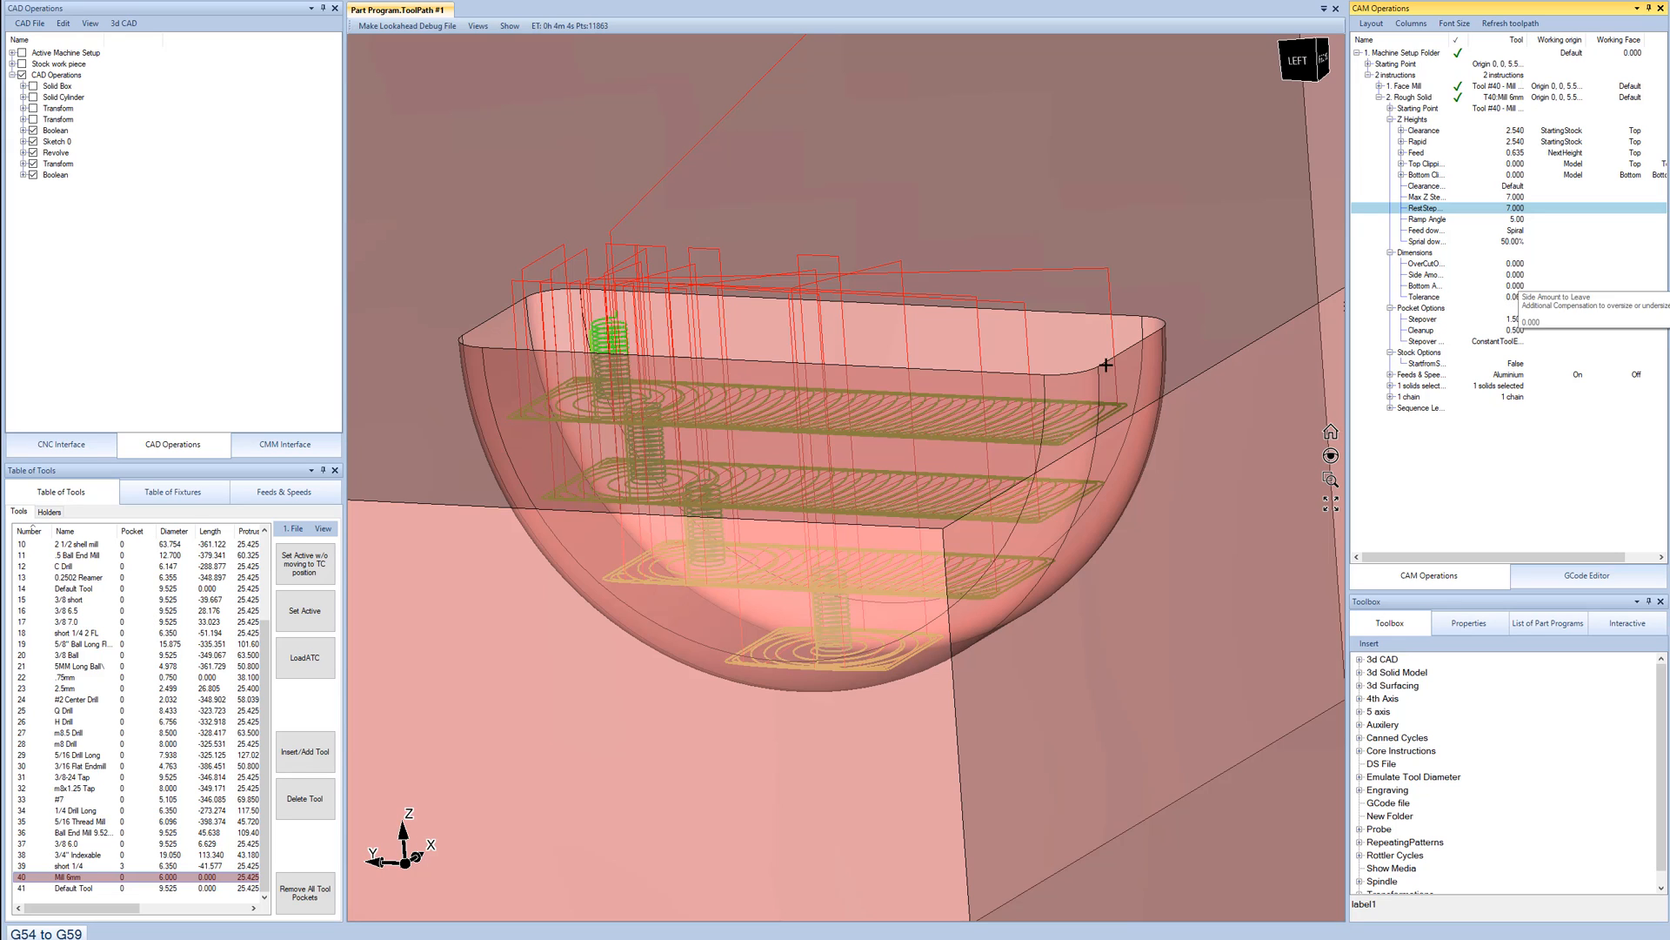
pyautogui.moveTo(773, 412); pyautogui.dragTo(778, 373, button='middle')
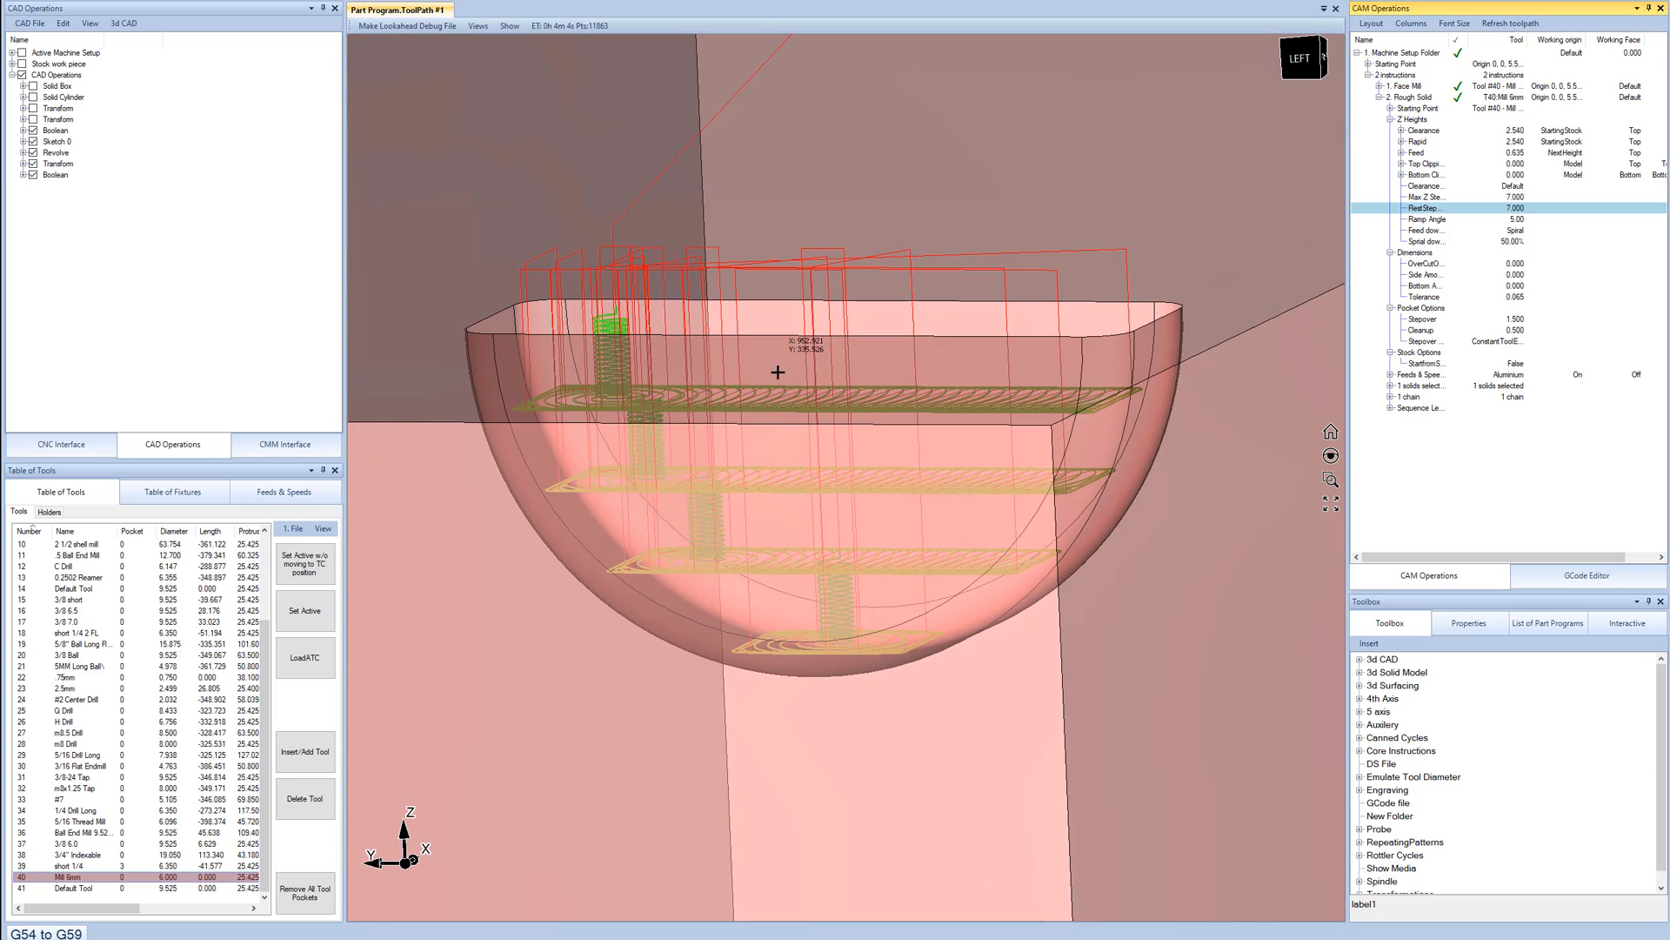
pyautogui.scroll(2, 682, 421)
pyautogui.scroll(3, 835, 492)
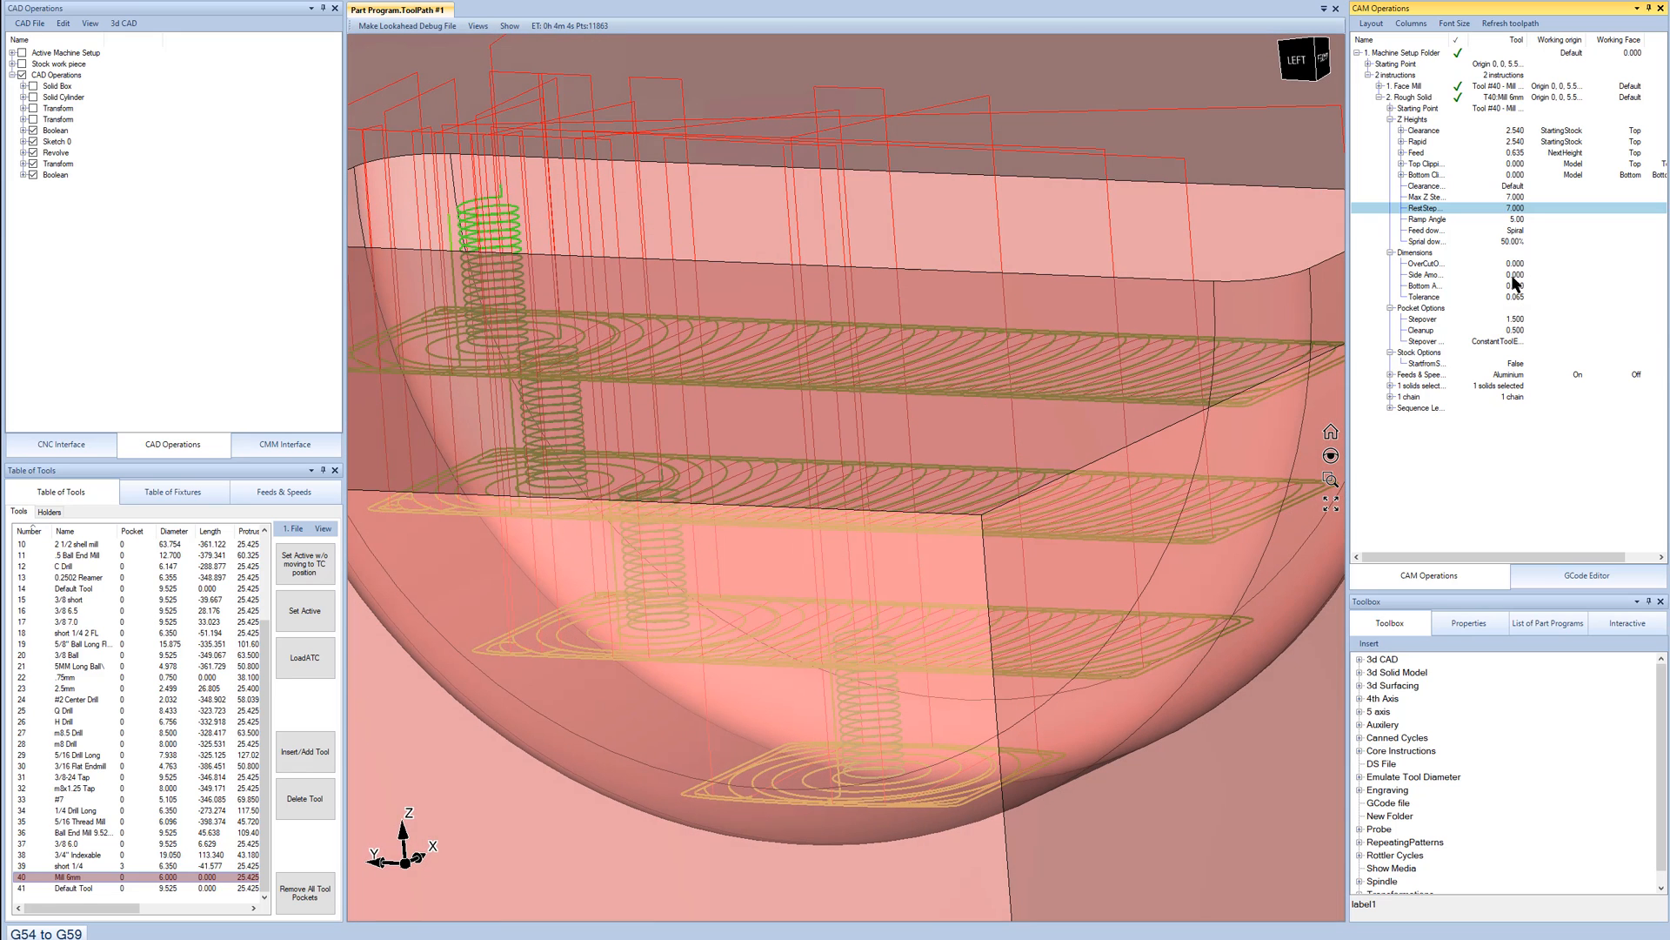
# Set the side and bottom amounts to leave to 0.25 for Rough Solid and regenerate the toolpath.
pyautogui.click(1515, 274)
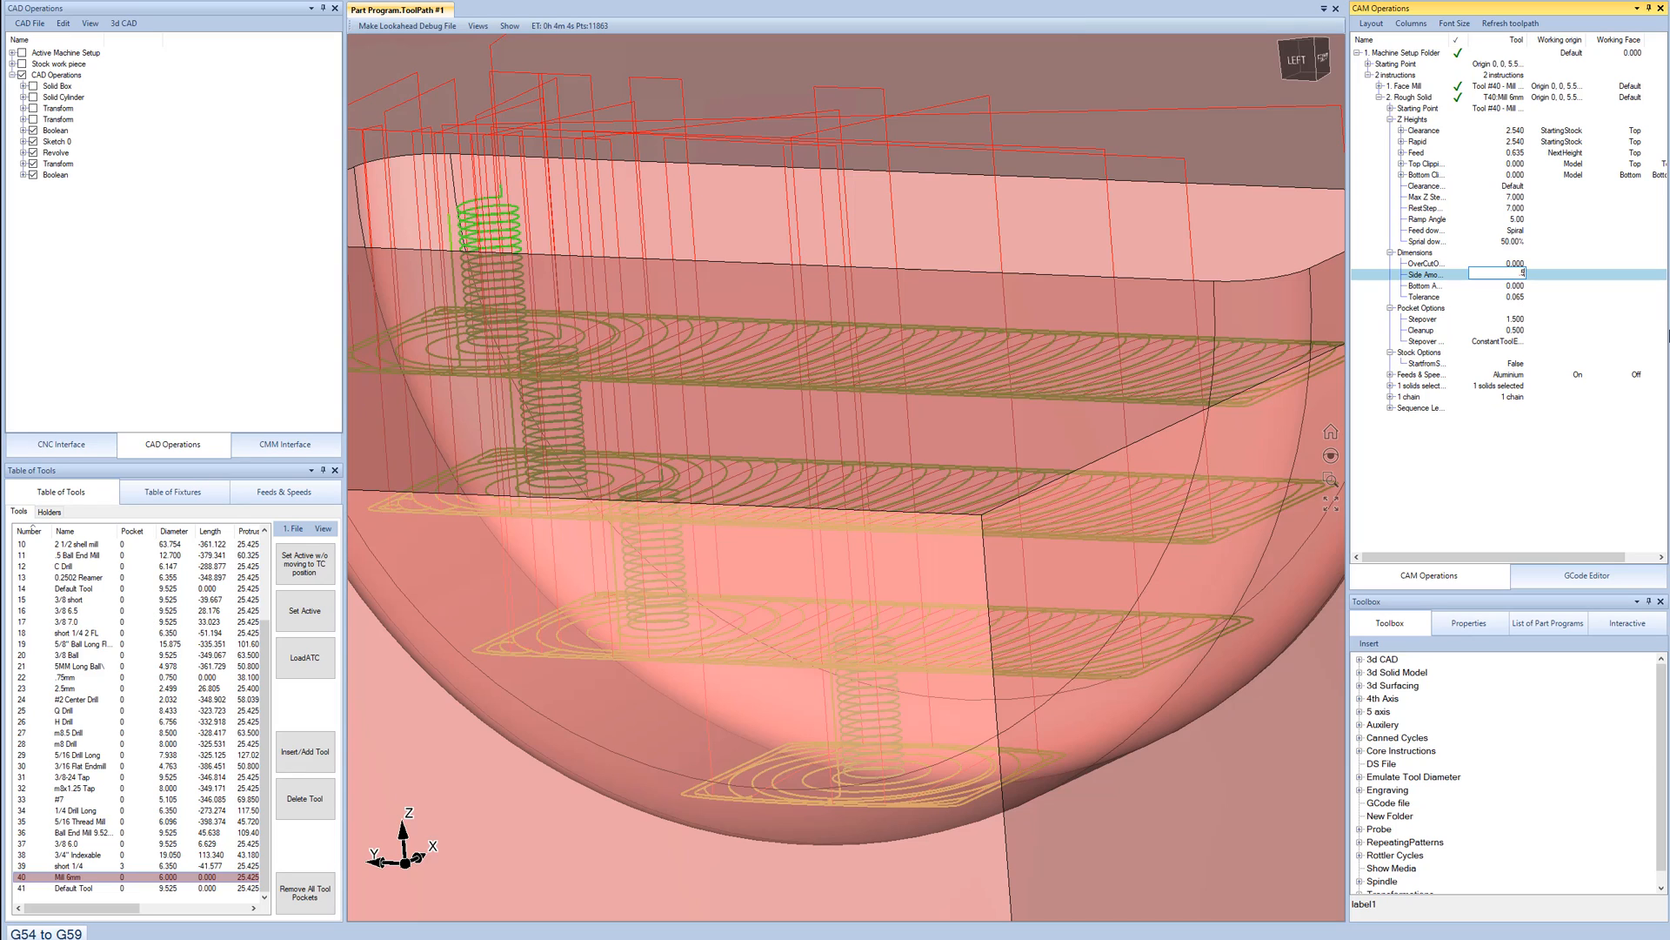
pyautogui.press('Return')
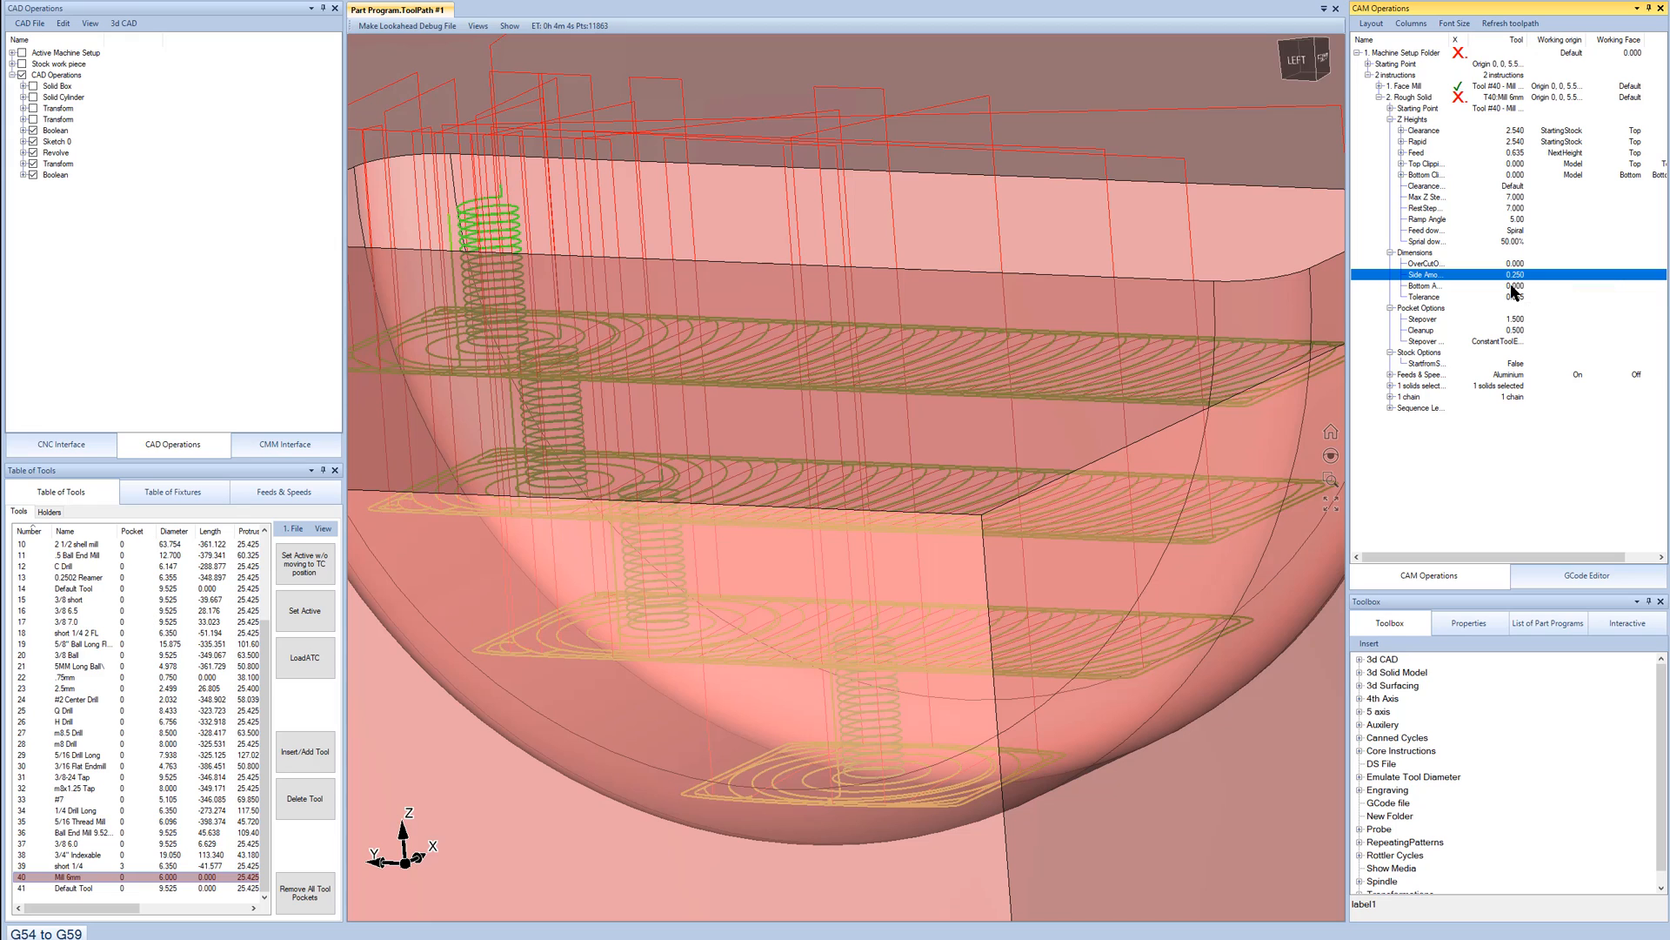
pyautogui.click(1539, 471)
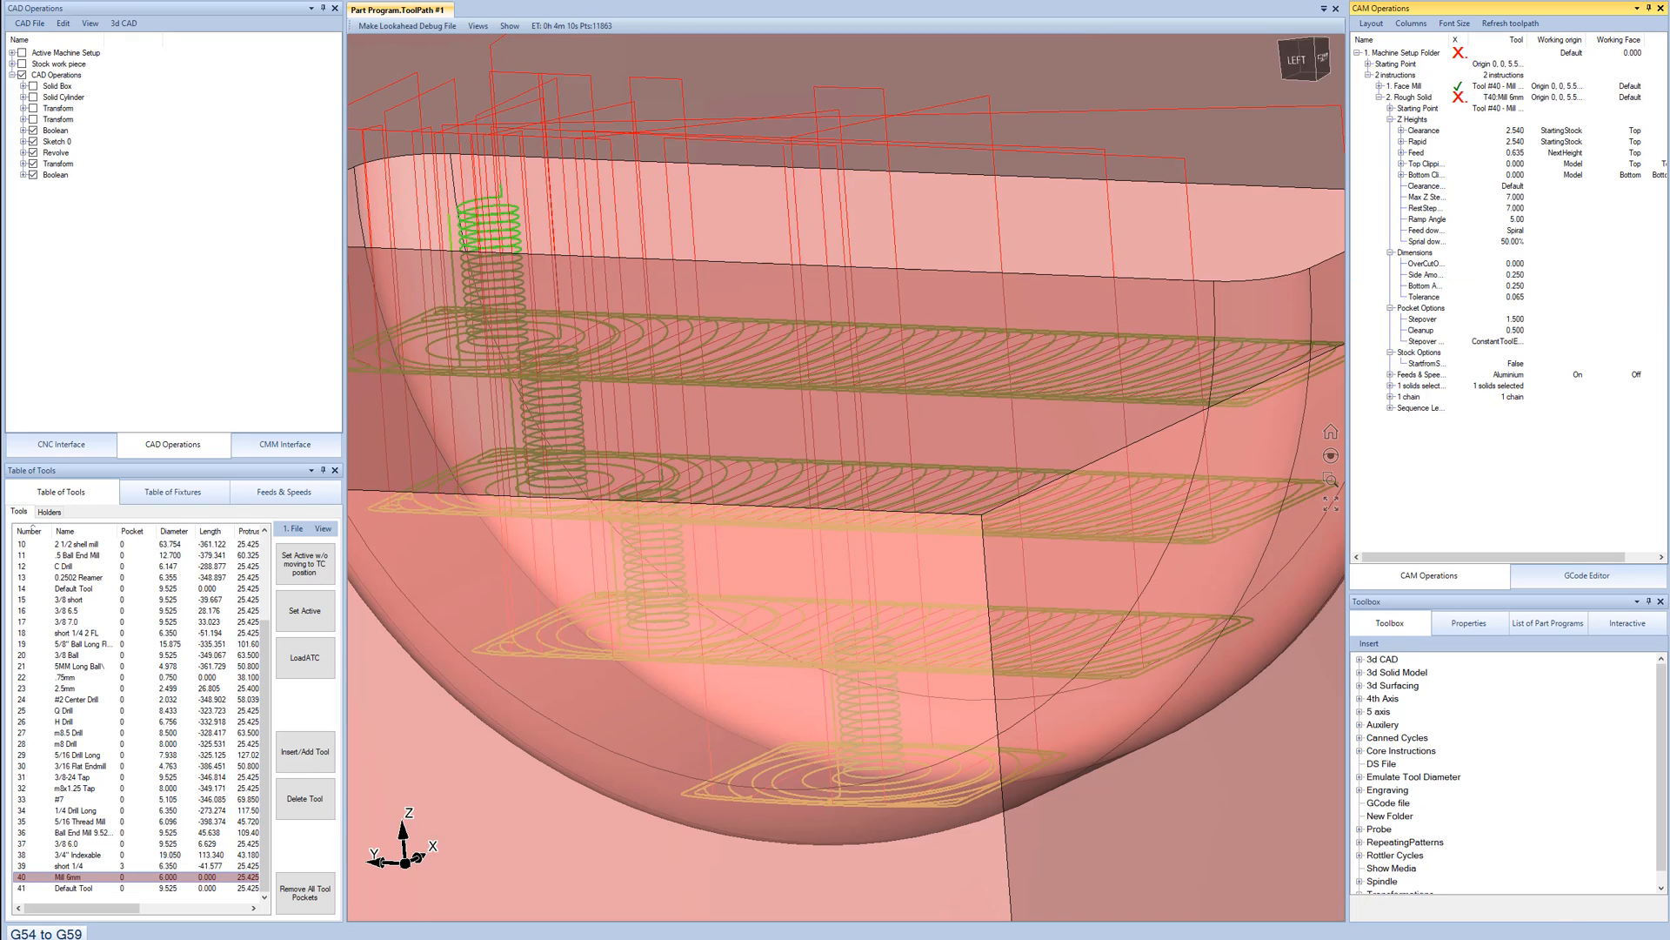
pyautogui.click(1459, 98)
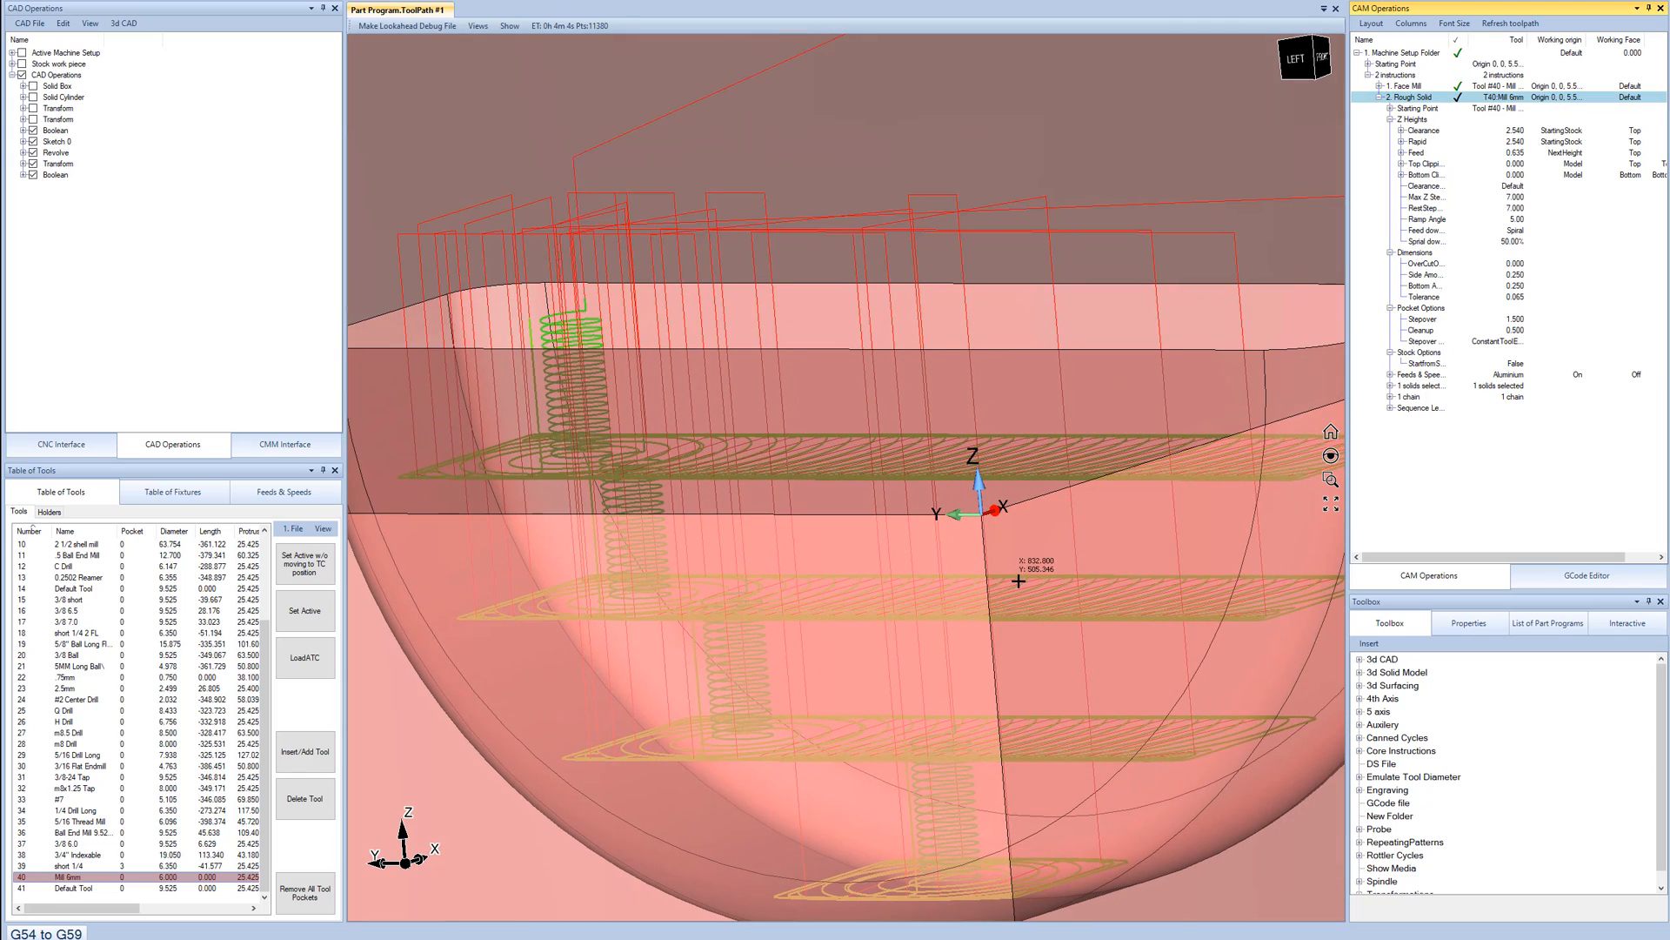
# Collapse the Rough Solid instruction and comment out both the Rough Solid and Face Mill instructions.
pyautogui.scroll(-3, 1019, 512)
pyautogui.moveTo(1020, 512); pyautogui.dragTo(970, 570, button='middle')
pyautogui.click(1379, 97)
pyautogui.moveTo(1020, 339)
pyautogui.mouseDown(button='middle')
pyautogui.moveTo(1021, 418)
pyautogui.moveTo(1026, 364)
pyautogui.mouseUp(button='middle')
pyautogui.rightClick(1410, 101)
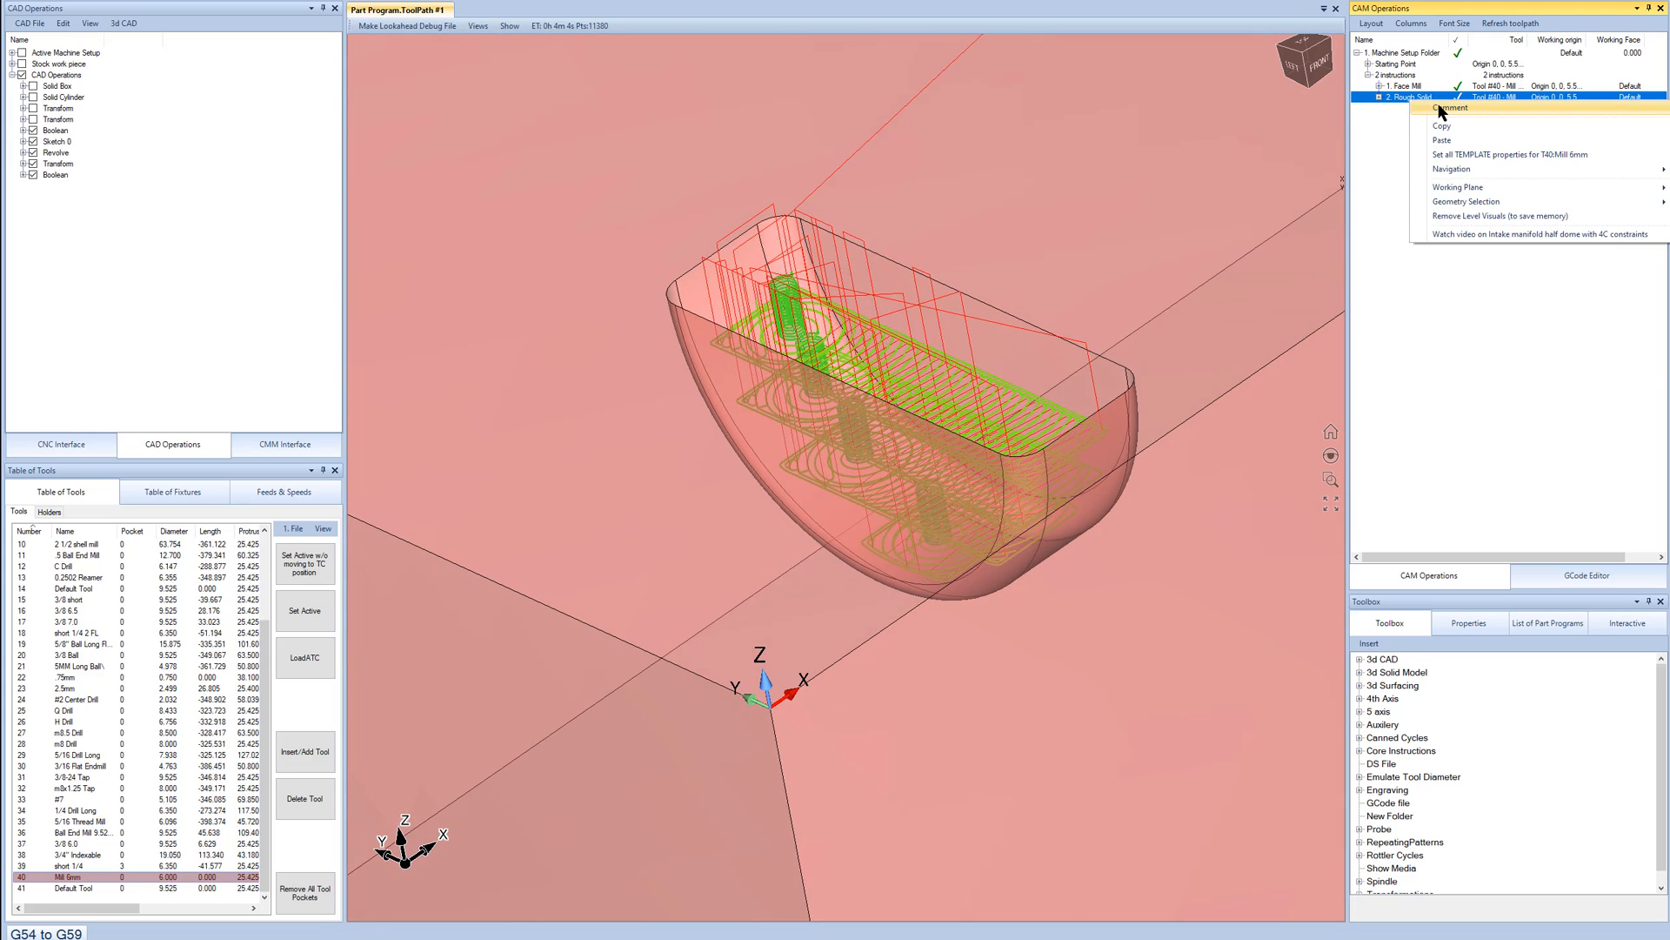
pyautogui.click(1438, 104)
pyautogui.rightClick(1407, 87)
pyautogui.click(1436, 90)
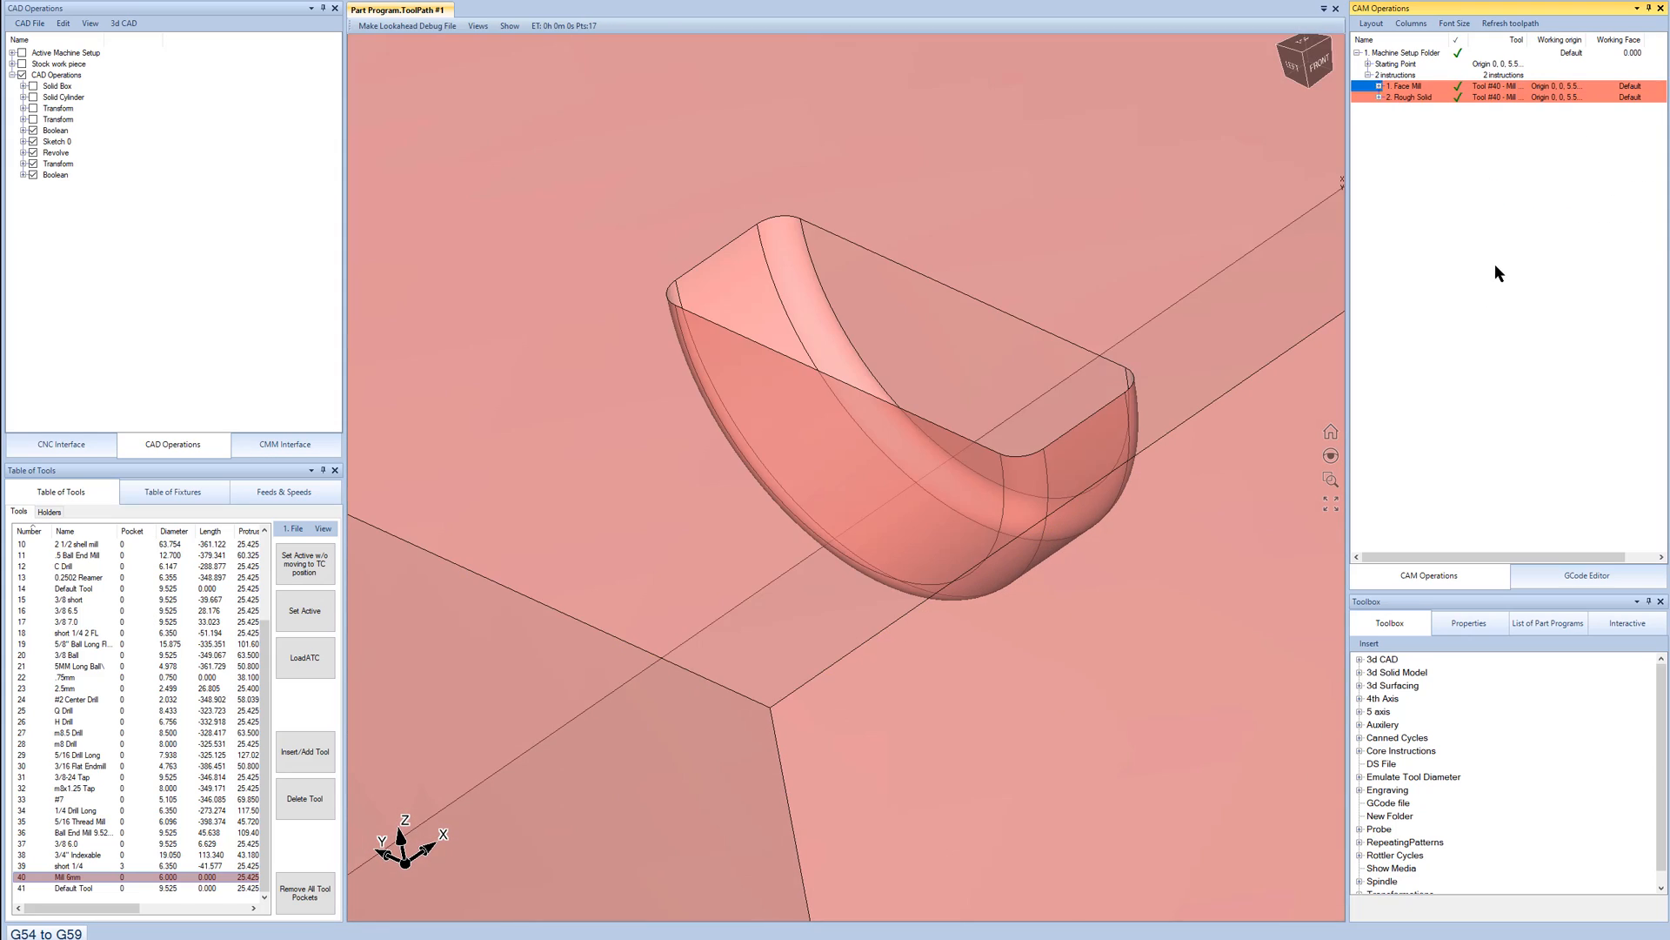
# Add a Parallel finish surface finishing instruction to the machine setup.
pyautogui.doubleClick(1495, 77)
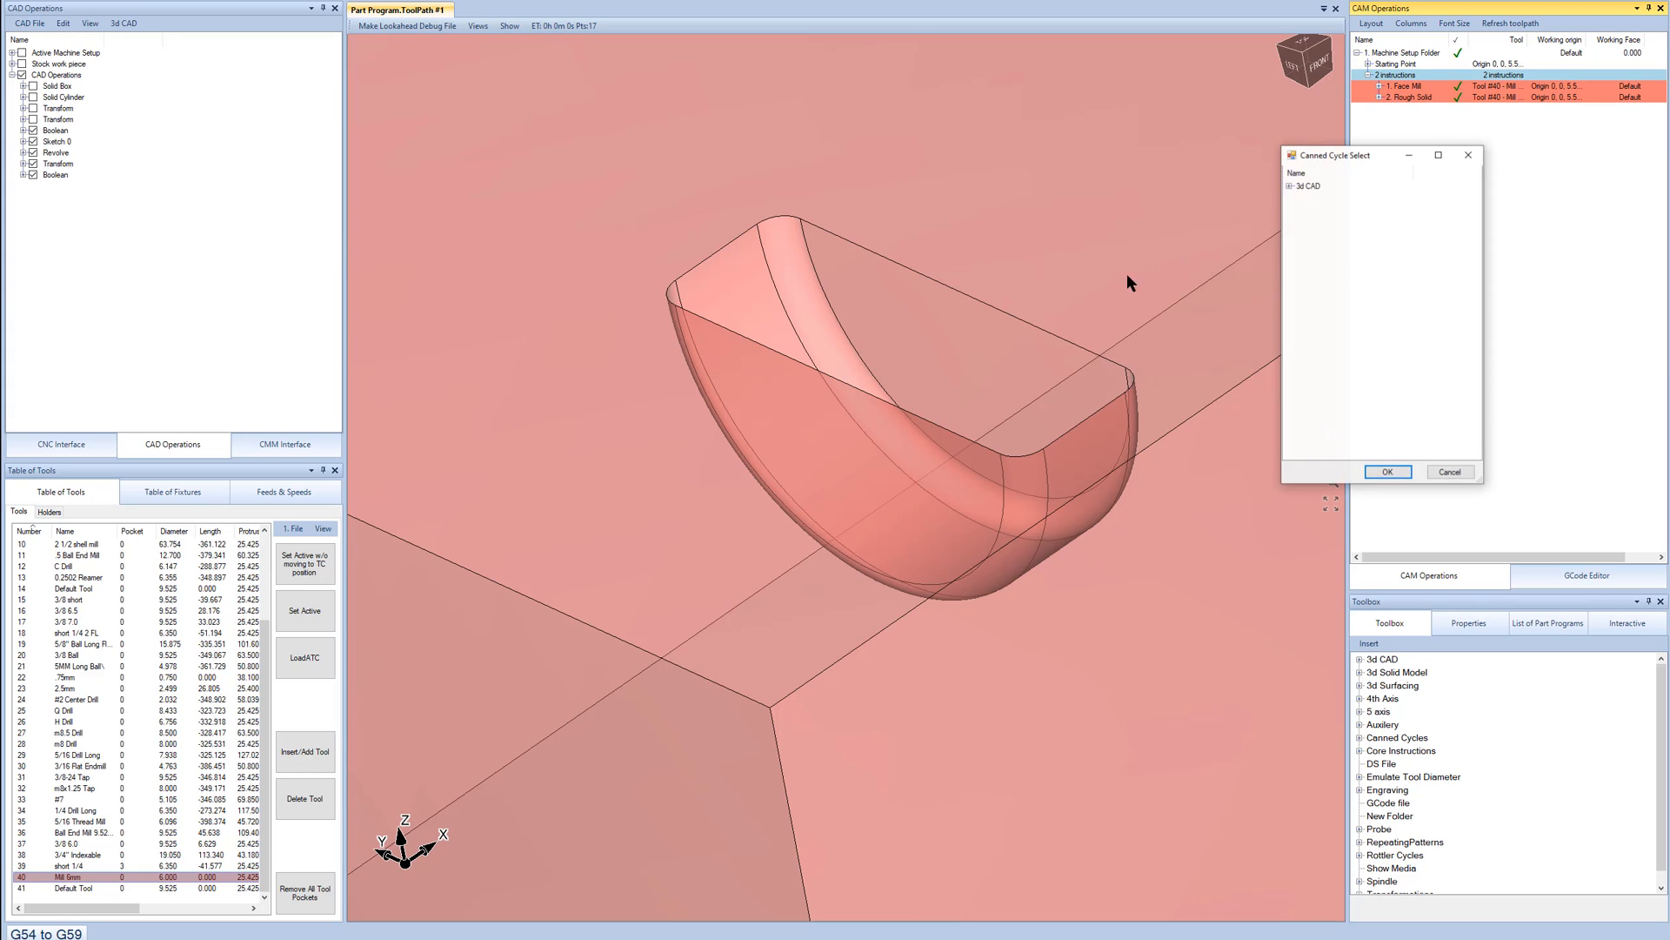
pyautogui.click(1289, 187)
pyautogui.click(1299, 219)
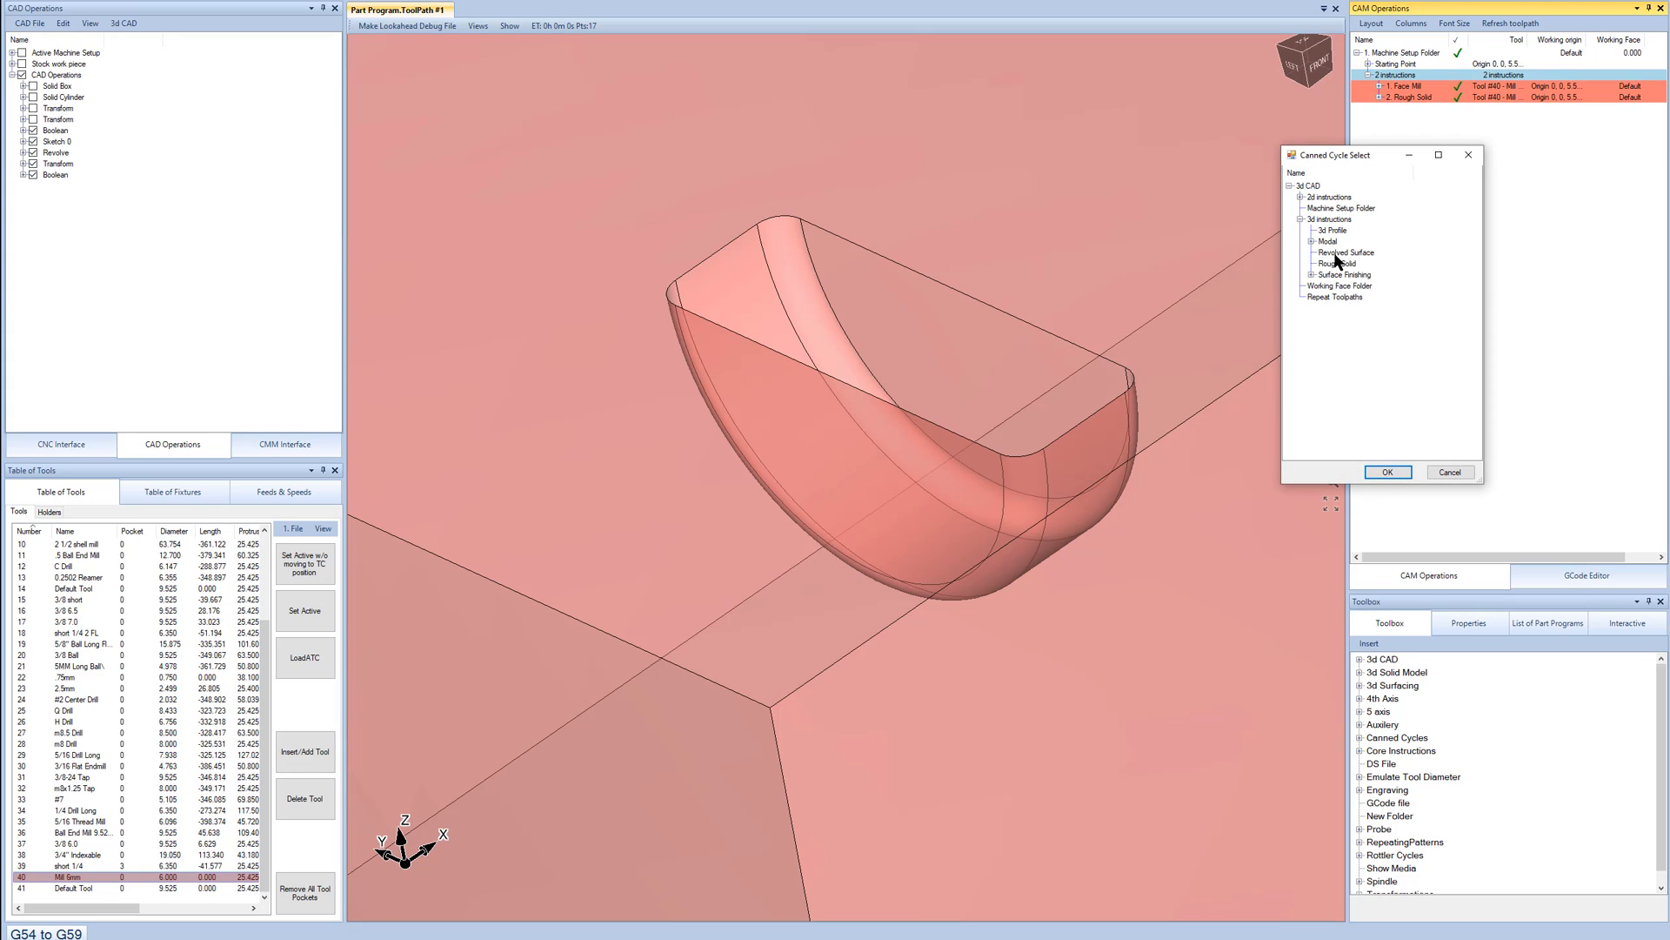
pyautogui.click(1311, 275)
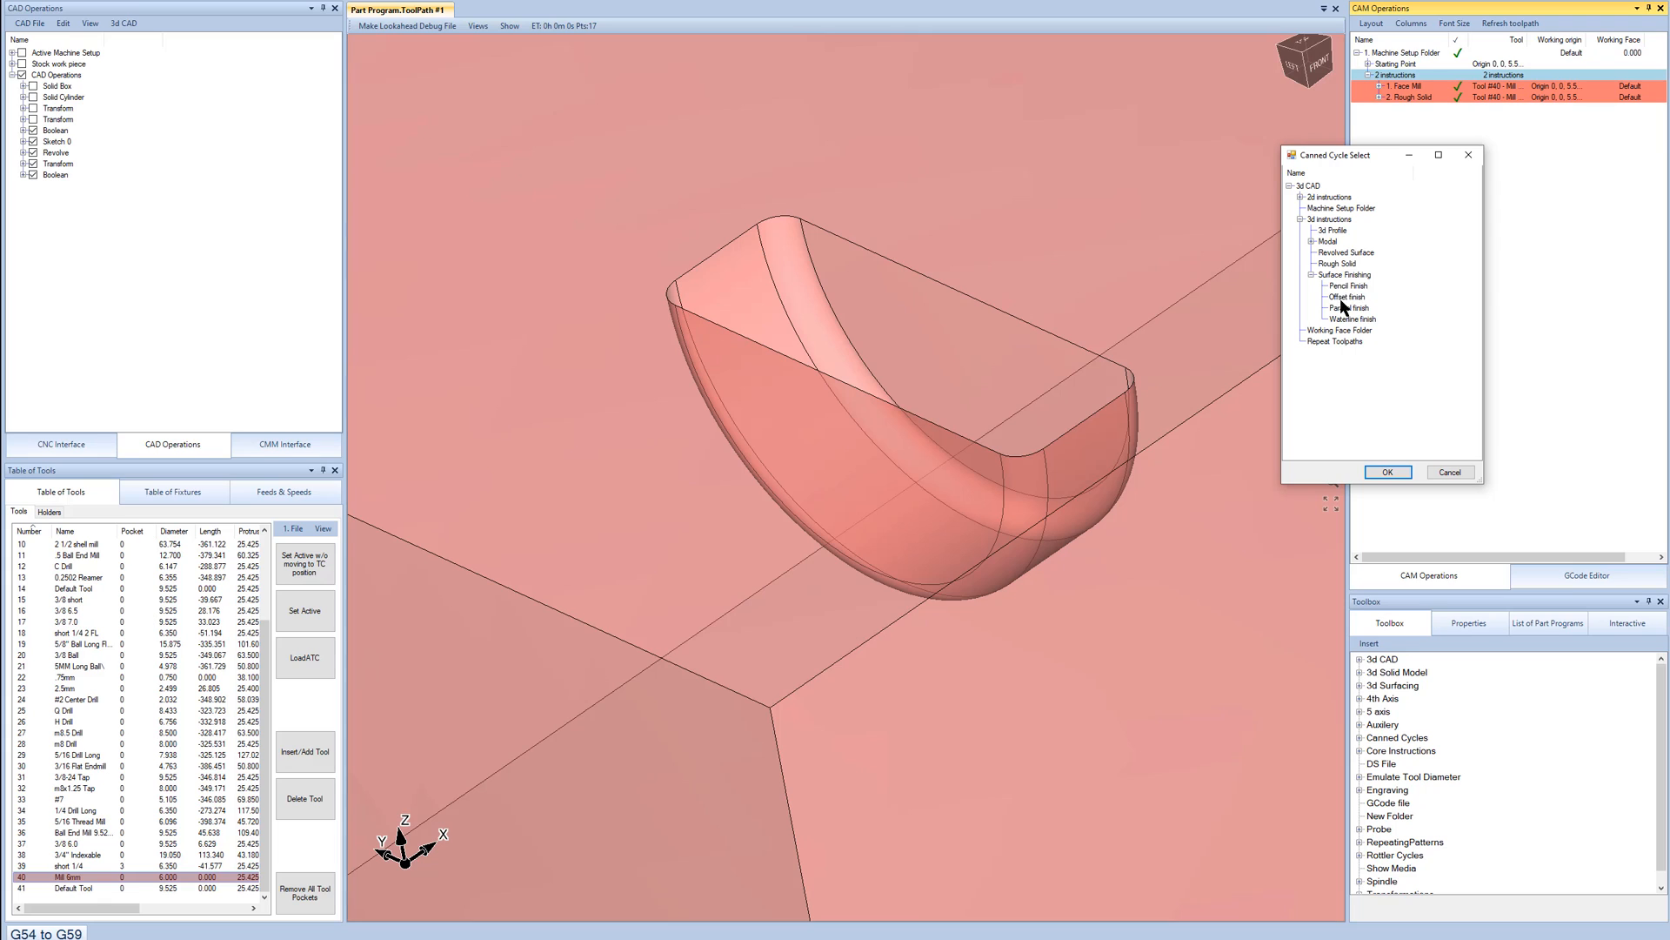
pyautogui.doubleClick(1344, 309)
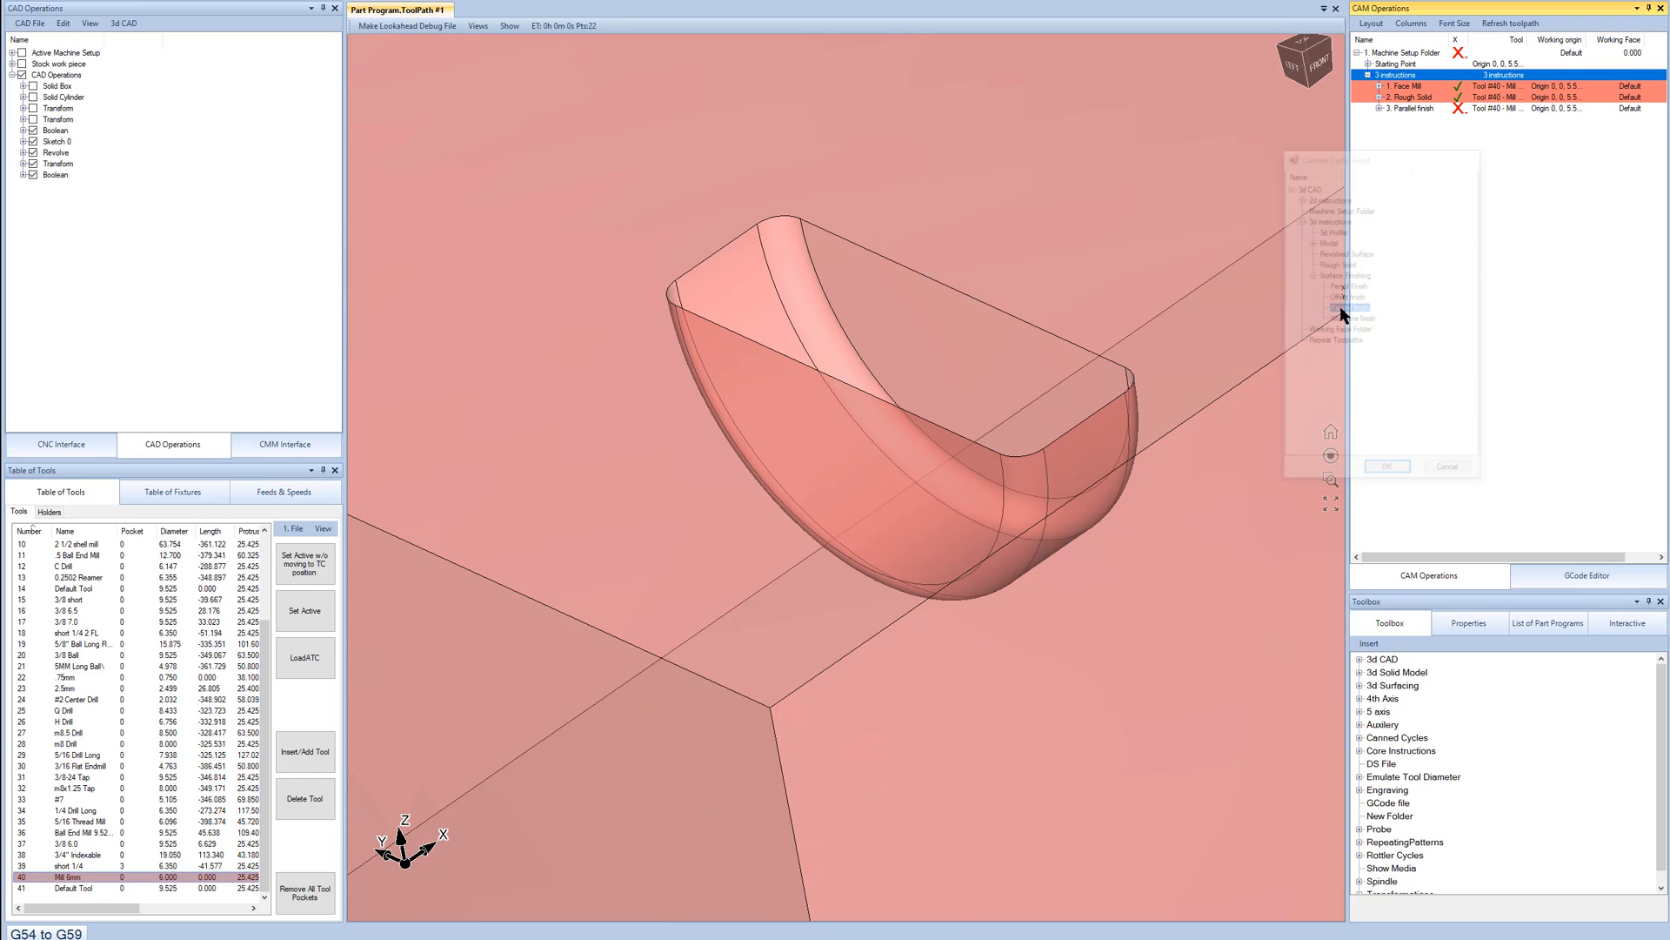
# Expand the Parallel finish instruction and assign it tool 7, the 1/4" Ball Endmill.
pyautogui.click(1379, 109)
pyautogui.doubleClick(1505, 108)
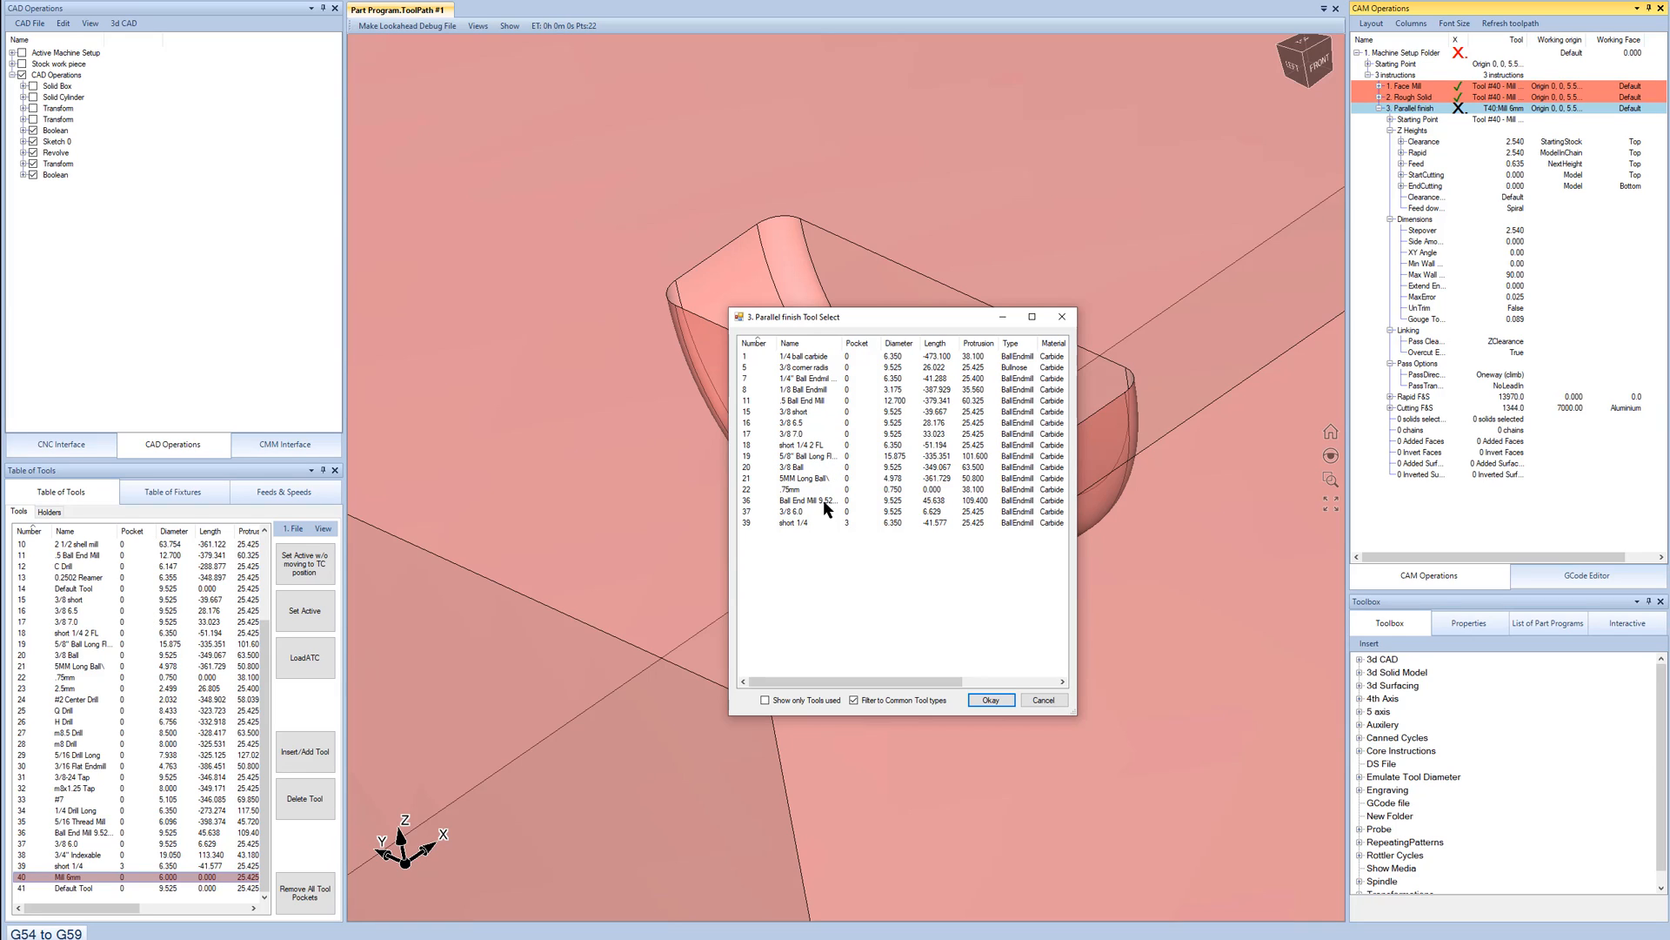
pyautogui.click(804, 379)
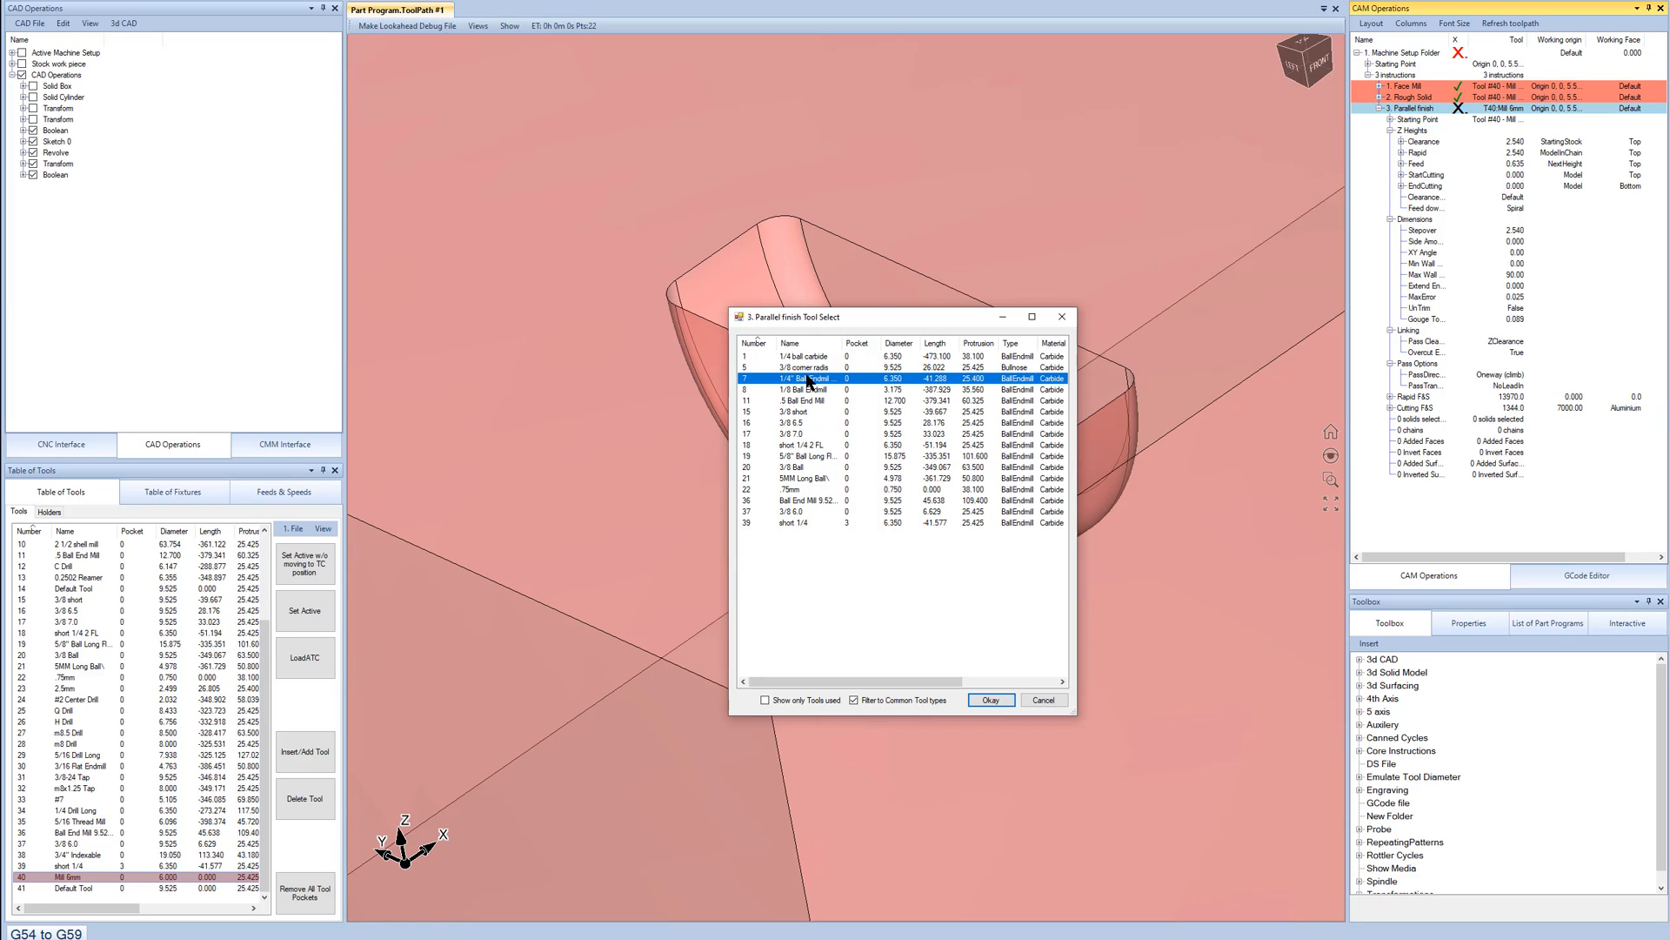
pyautogui.doubleClick(809, 385)
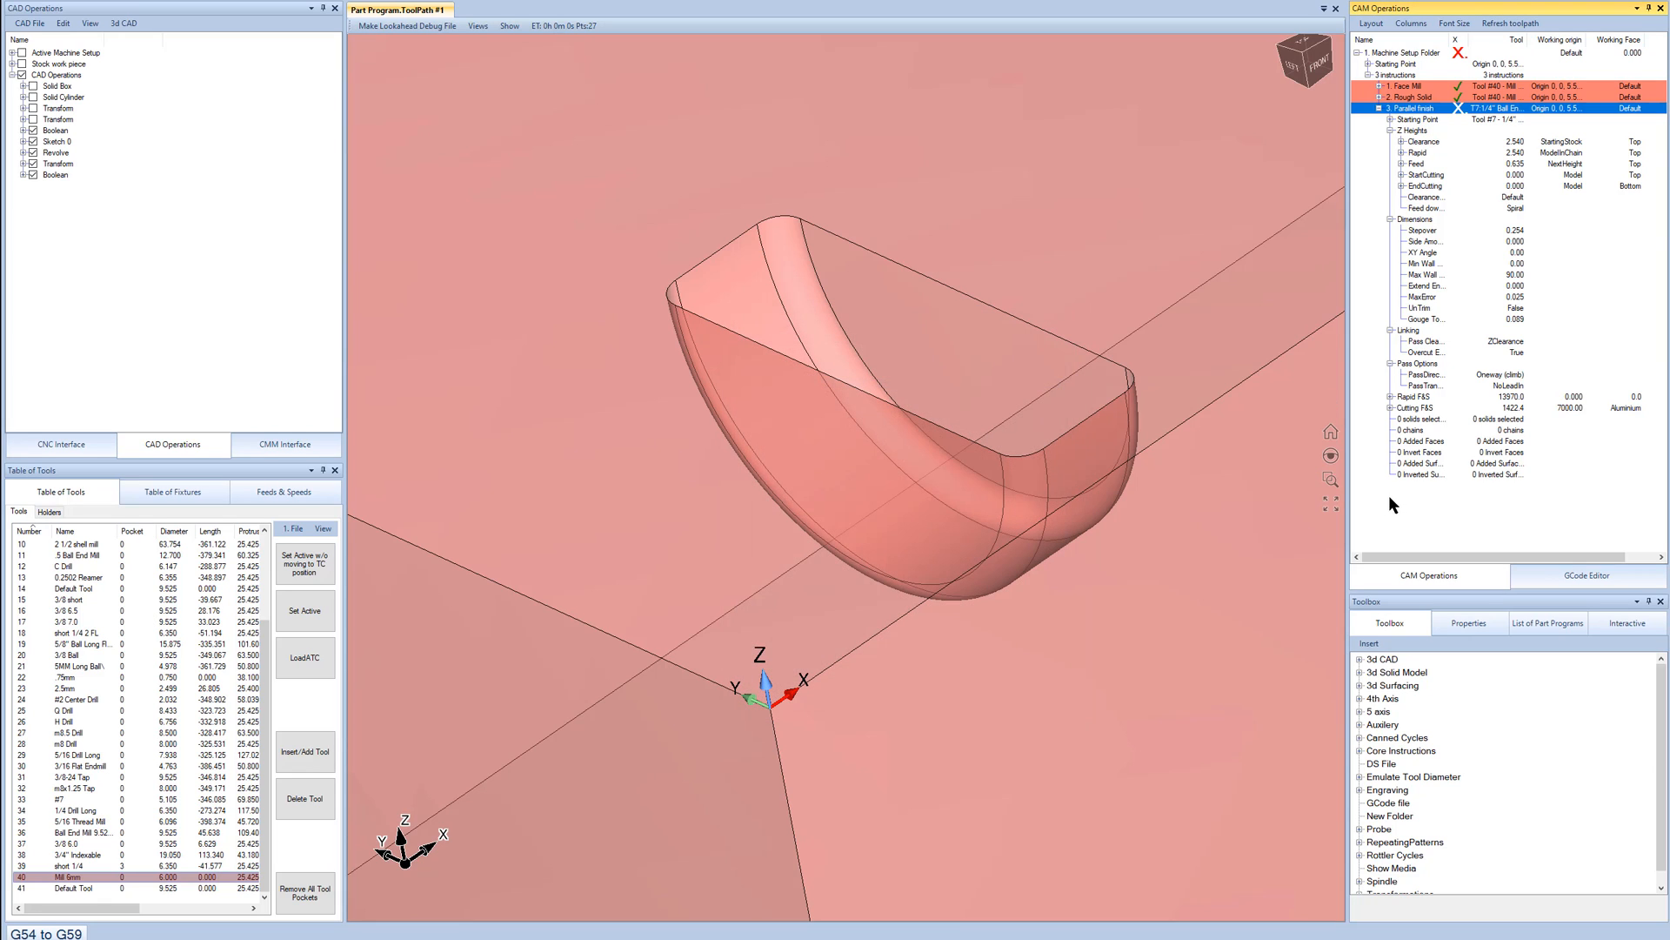
# Select the block as the solid for the Parallel finish instruction.
pyautogui.moveTo(1064, 429); pyautogui.dragTo(1035, 433, button='middle')
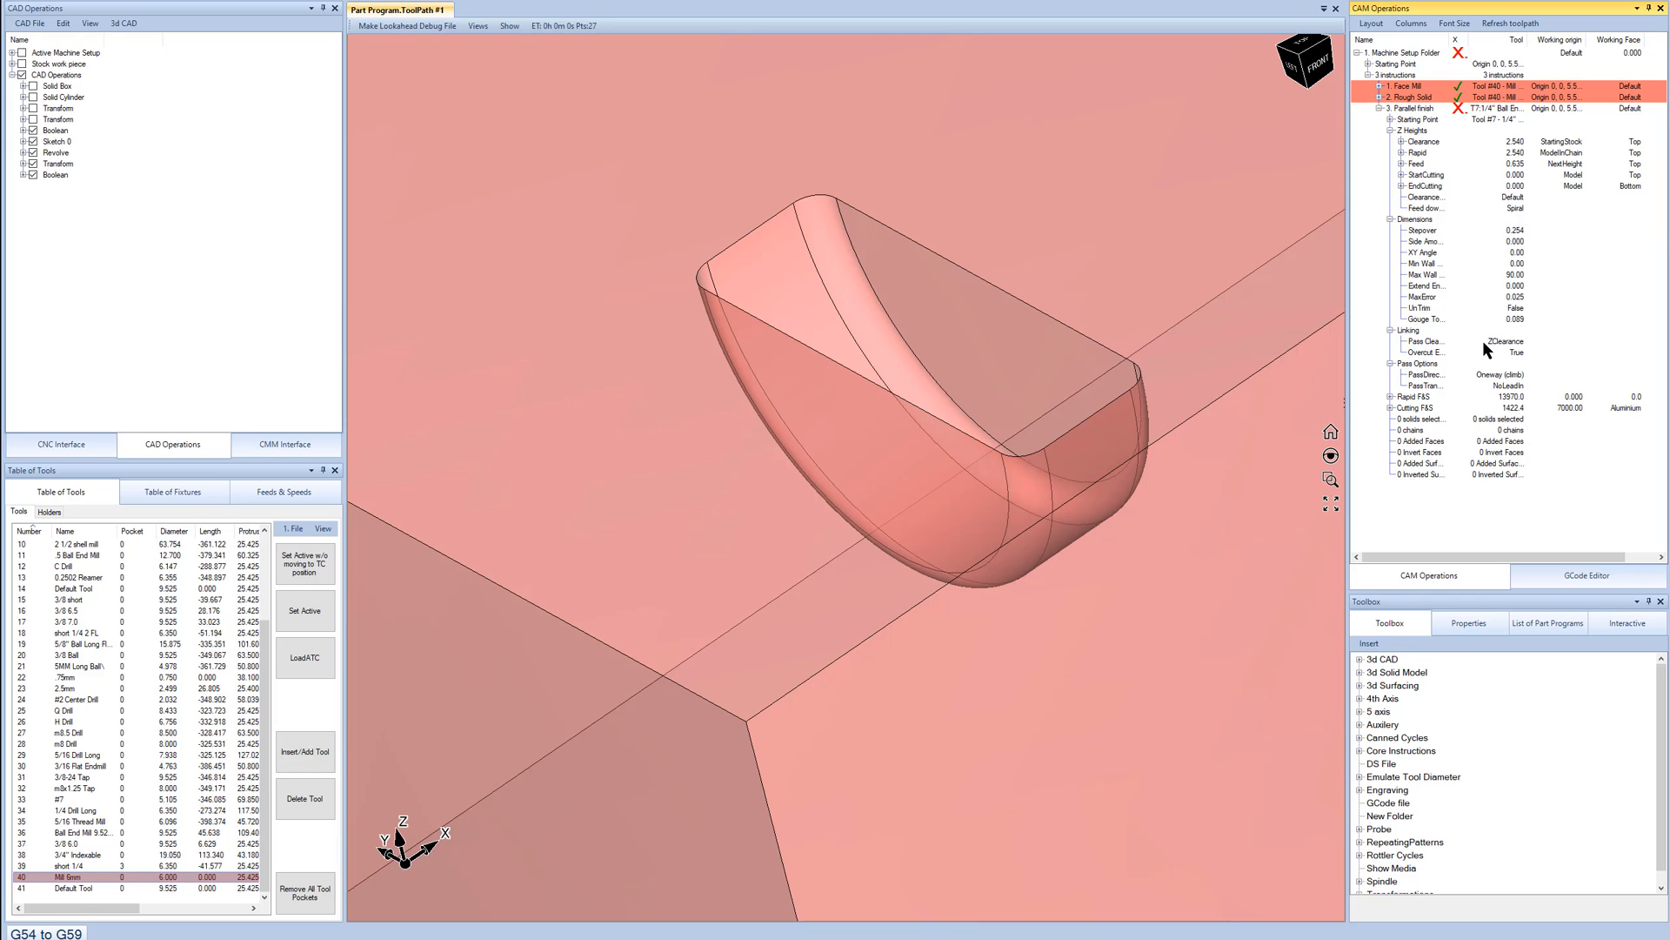
pyautogui.rightClick(1488, 416)
pyautogui.click(1523, 426)
pyautogui.click(1075, 261)
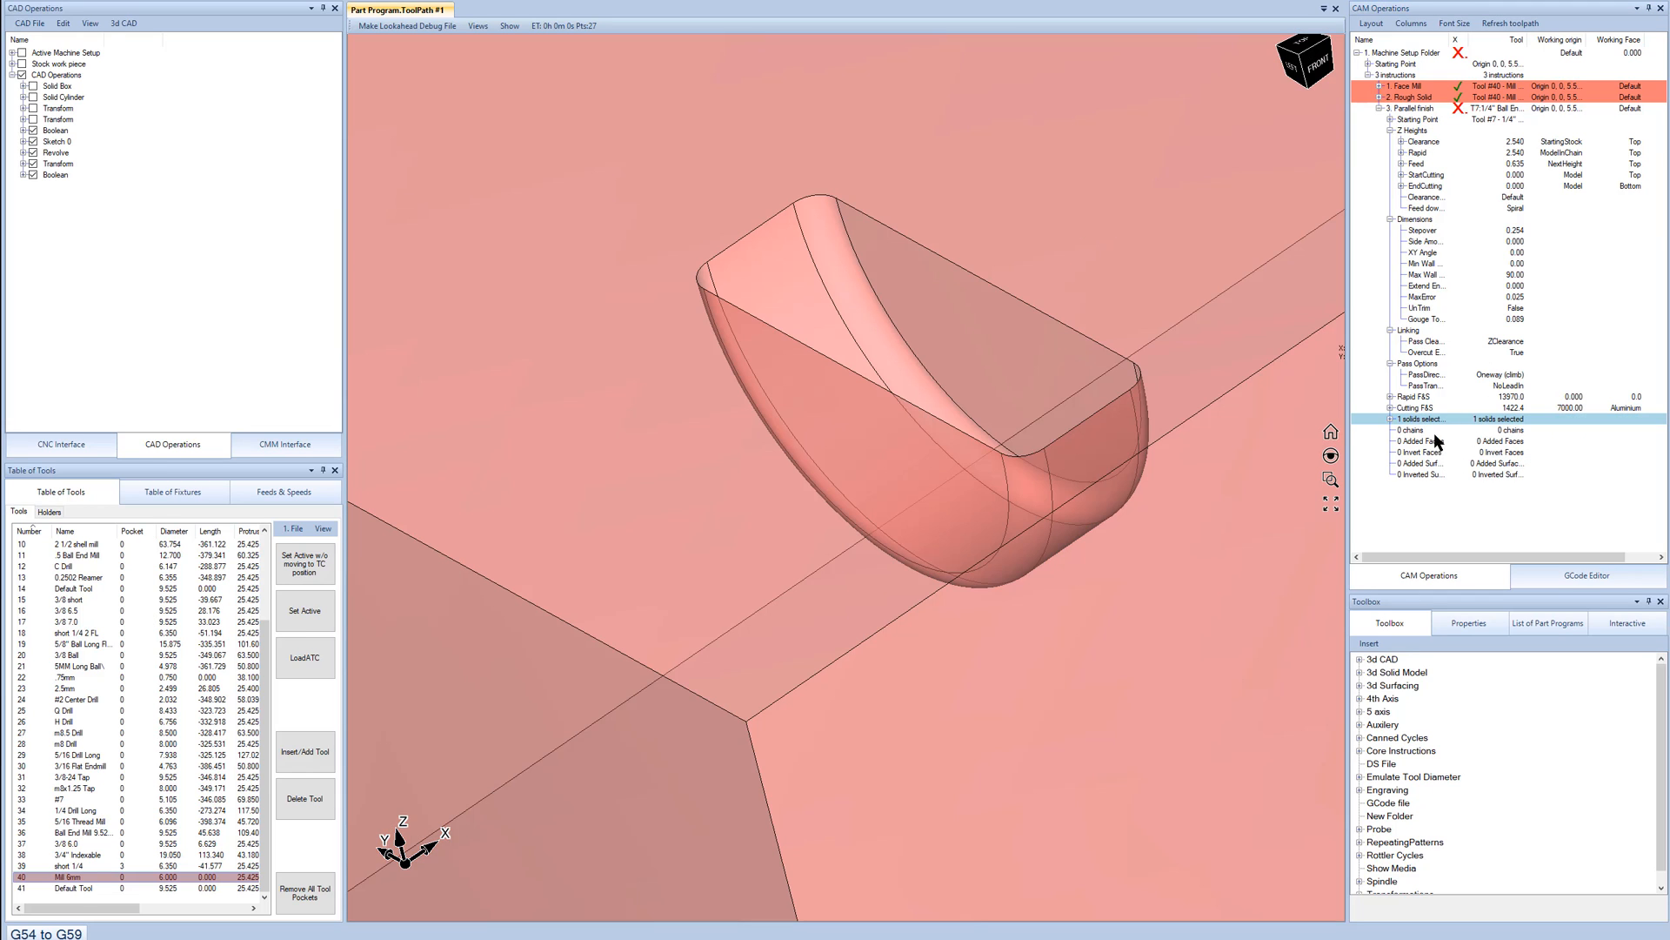
# Add the five inner faces of the half-round slot to the Parallel finish instruction's Added Faces.
pyautogui.scroll(-4, 831, 416)
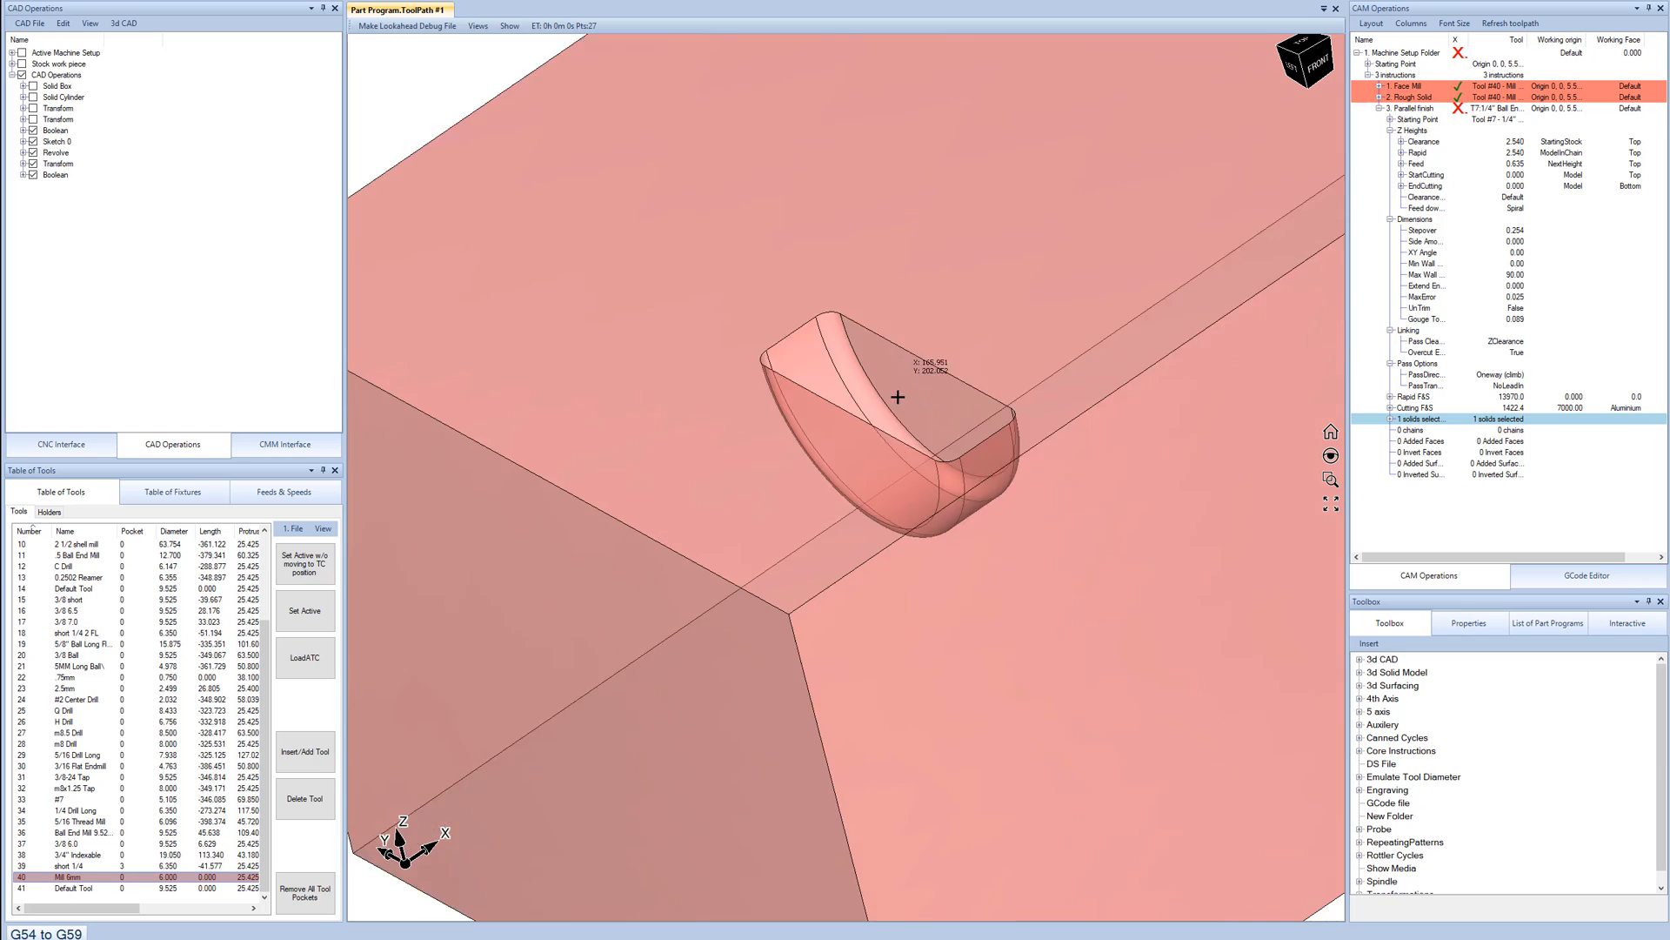
pyautogui.scroll(3, 913, 369)
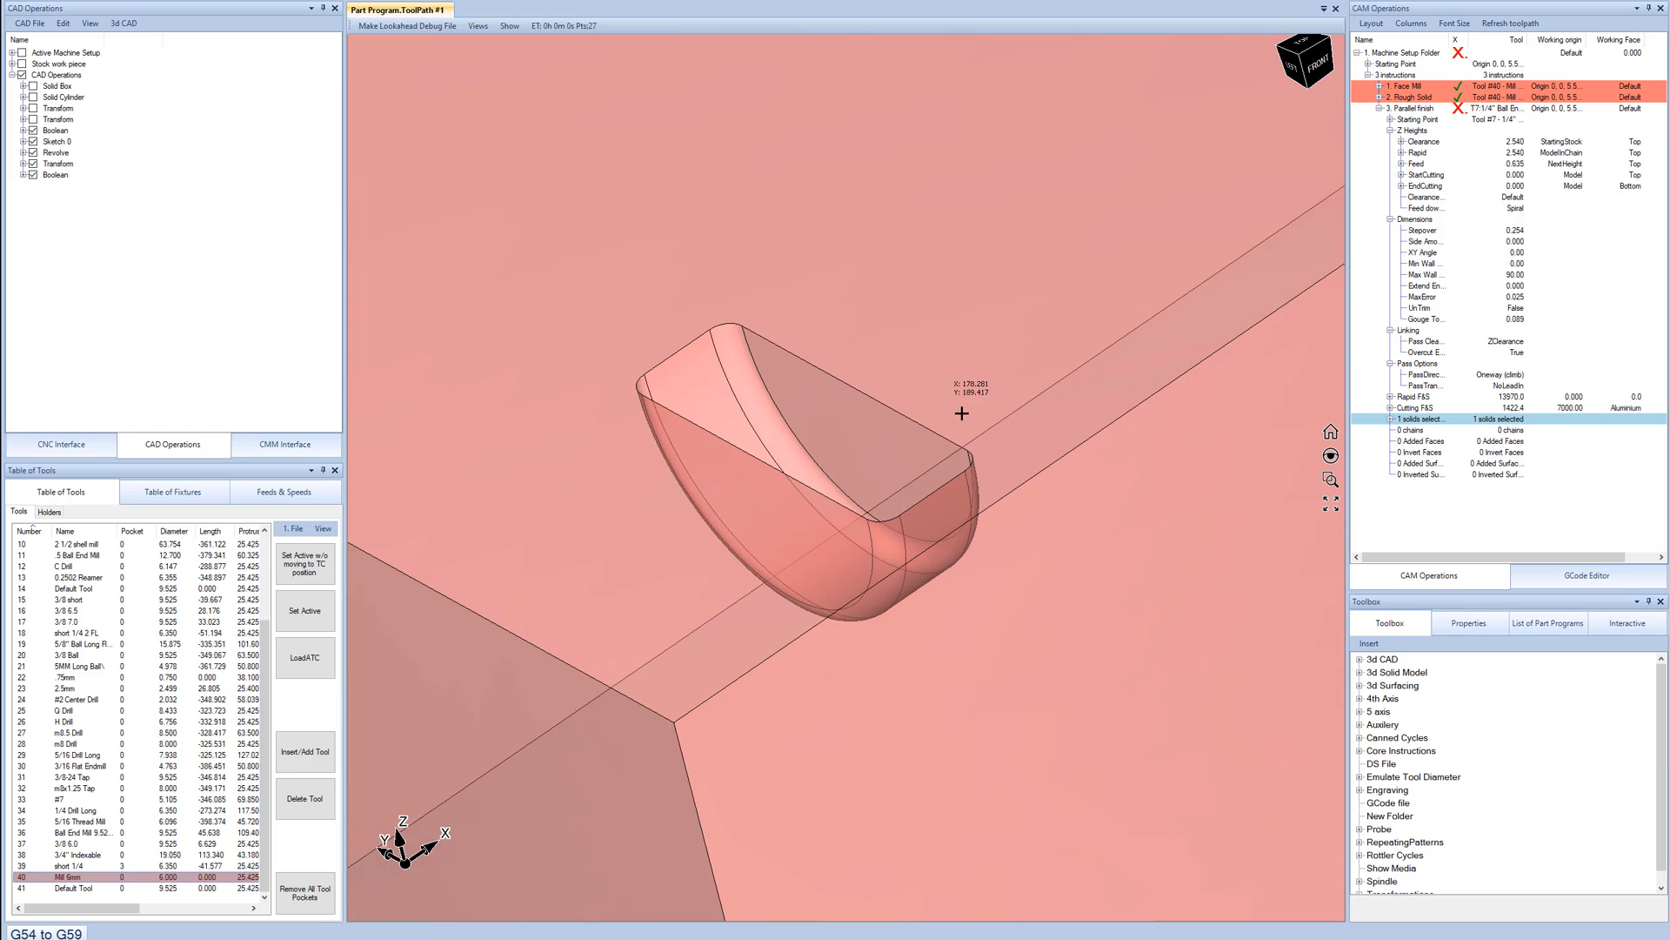
pyautogui.click(1502, 443)
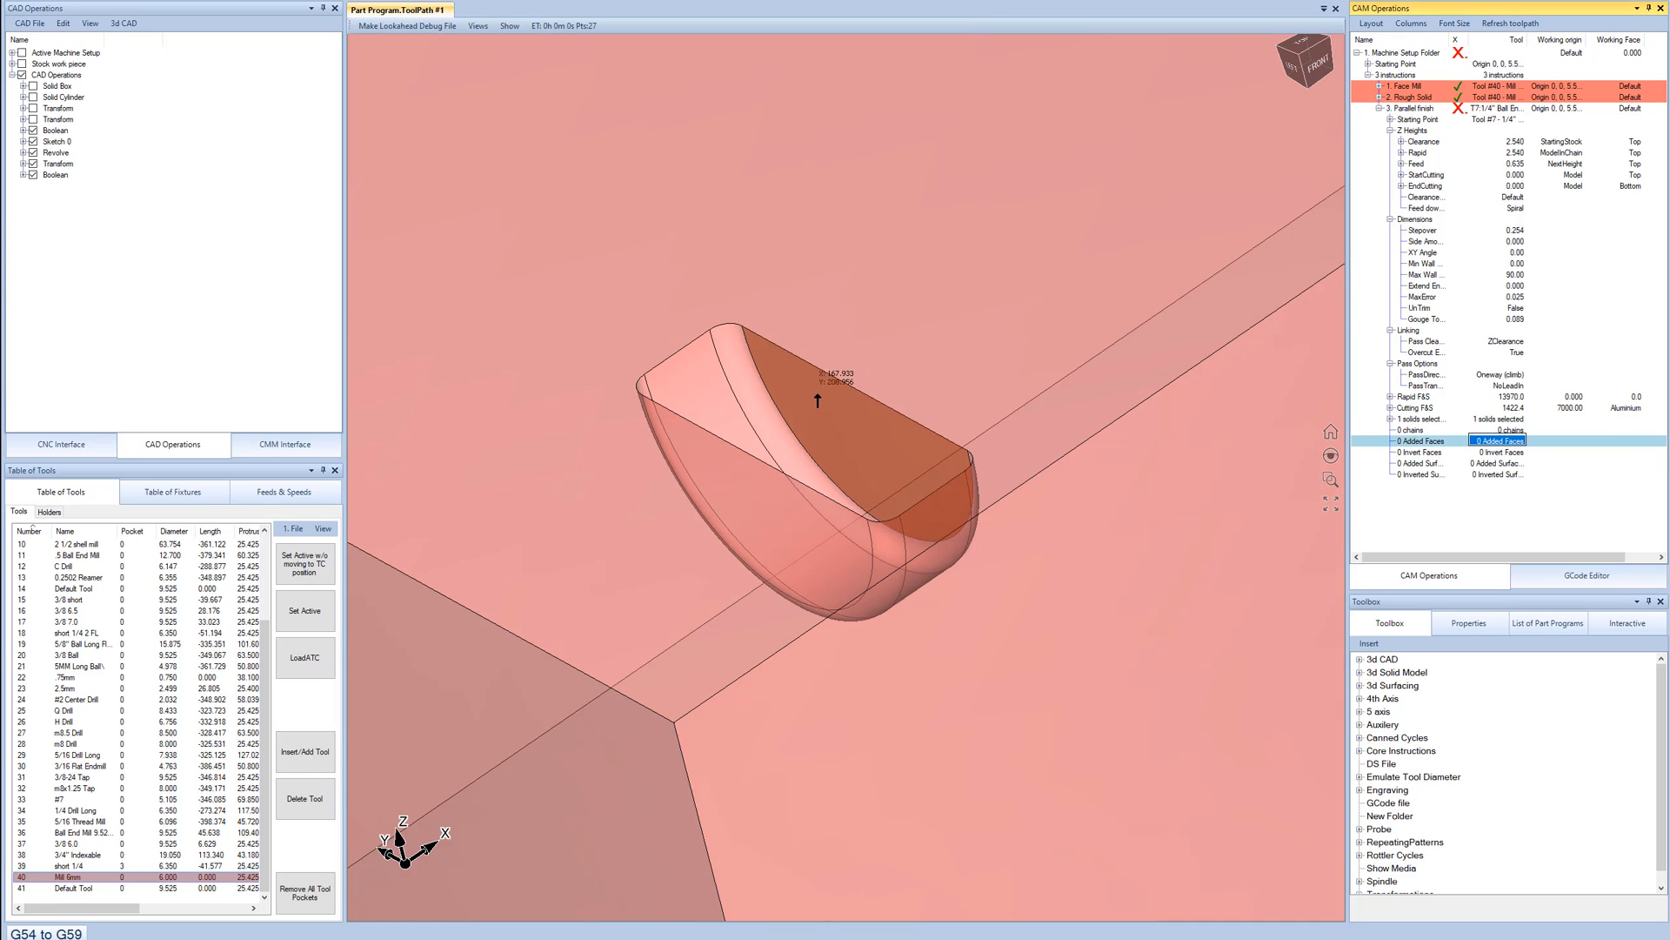
pyautogui.click(827, 415)
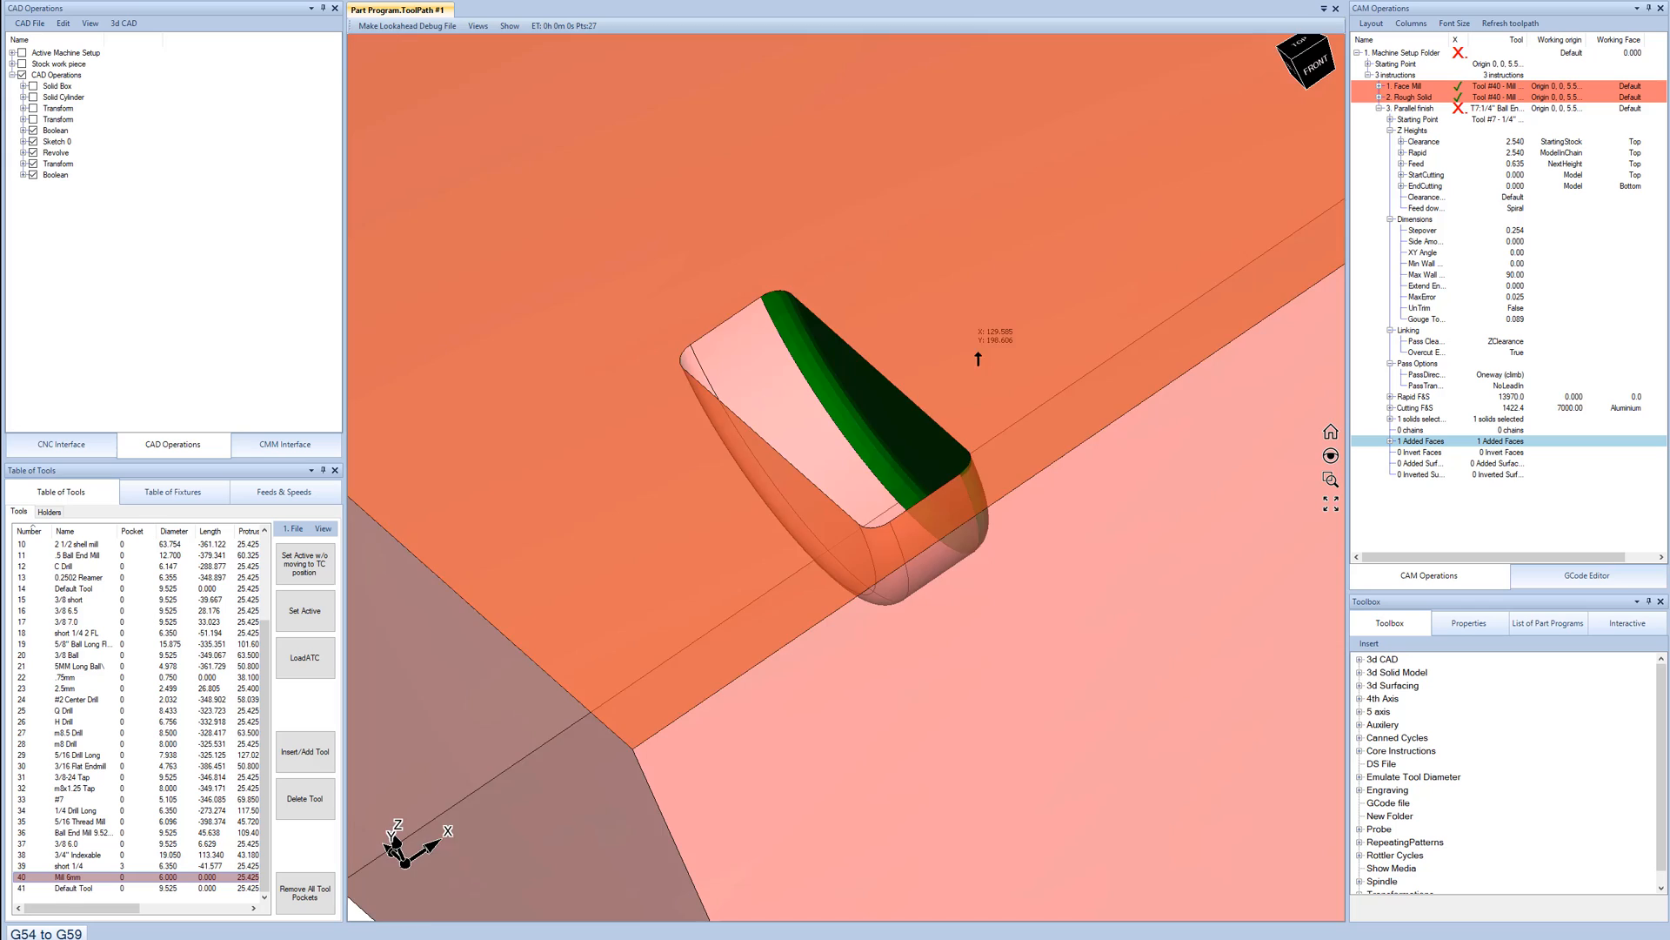
pyautogui.moveTo(977, 362); pyautogui.dragTo(690, 566, button='middle')
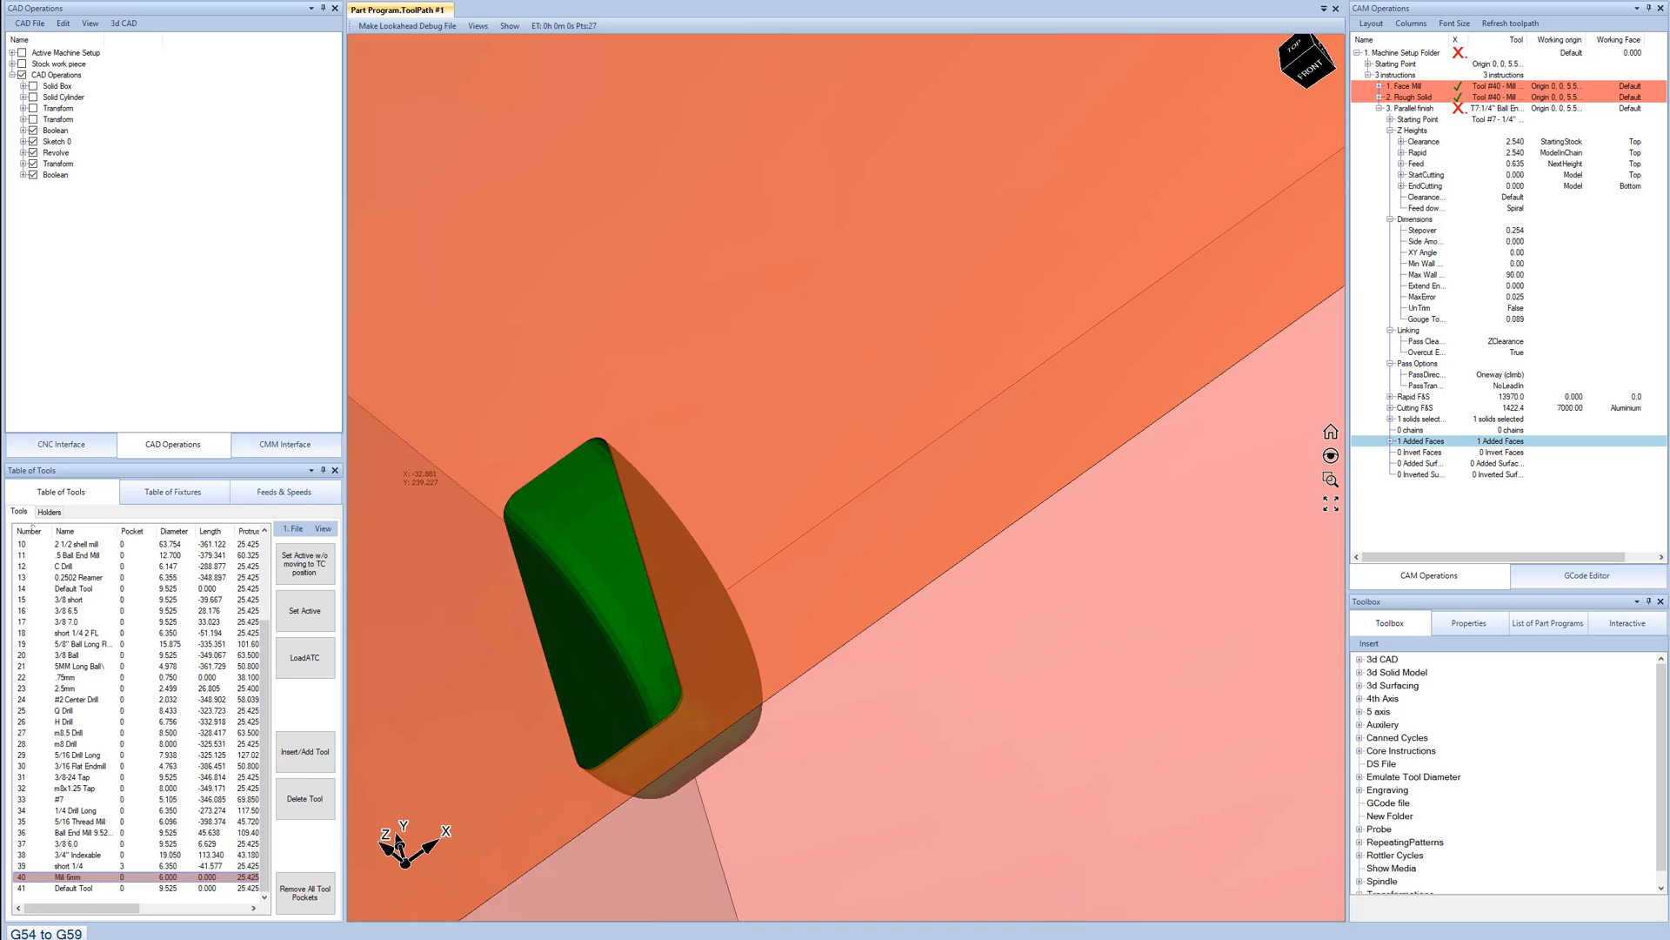
pyautogui.moveTo(380, 415)
pyautogui.mouseDown(button='middle')
pyautogui.moveTo(495, 432)
pyautogui.moveTo(378, 402)
pyautogui.mouseUp(button='middle')
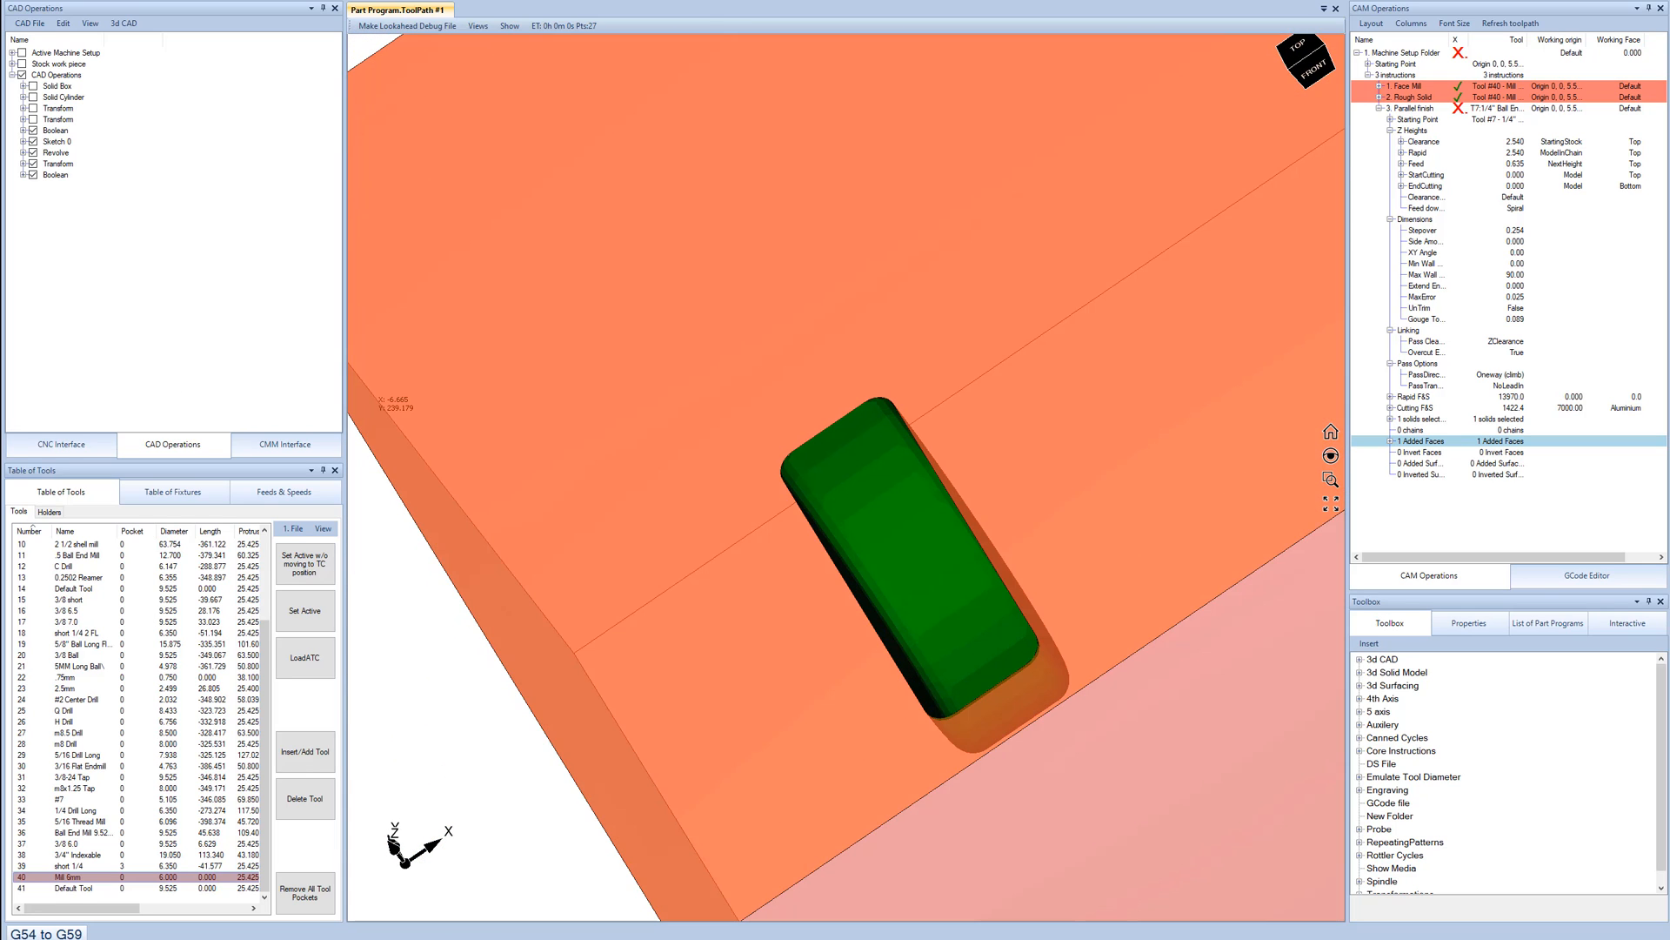
pyautogui.press('Escape')
pyautogui.moveTo(854, 560); pyautogui.dragTo(883, 544, button='middle')
pyautogui.click(1414, 442)
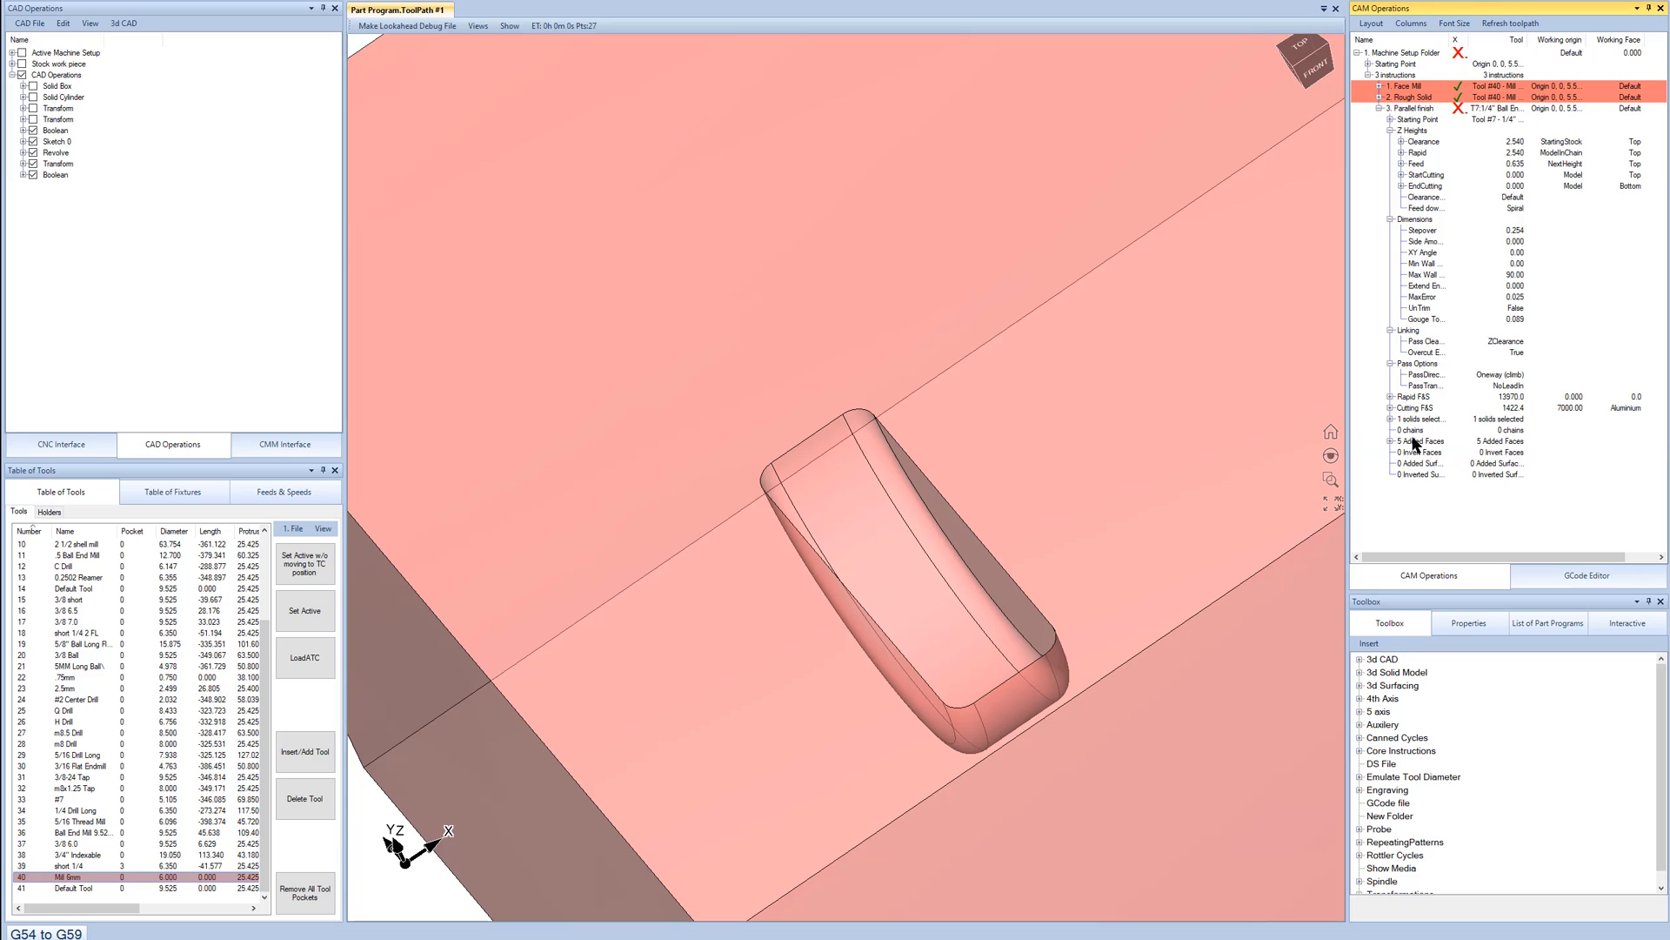
# Generate the Parallel finish toolpath over the slot faces and inspect its passes.
pyautogui.click(1498, 525)
pyautogui.click(1459, 113)
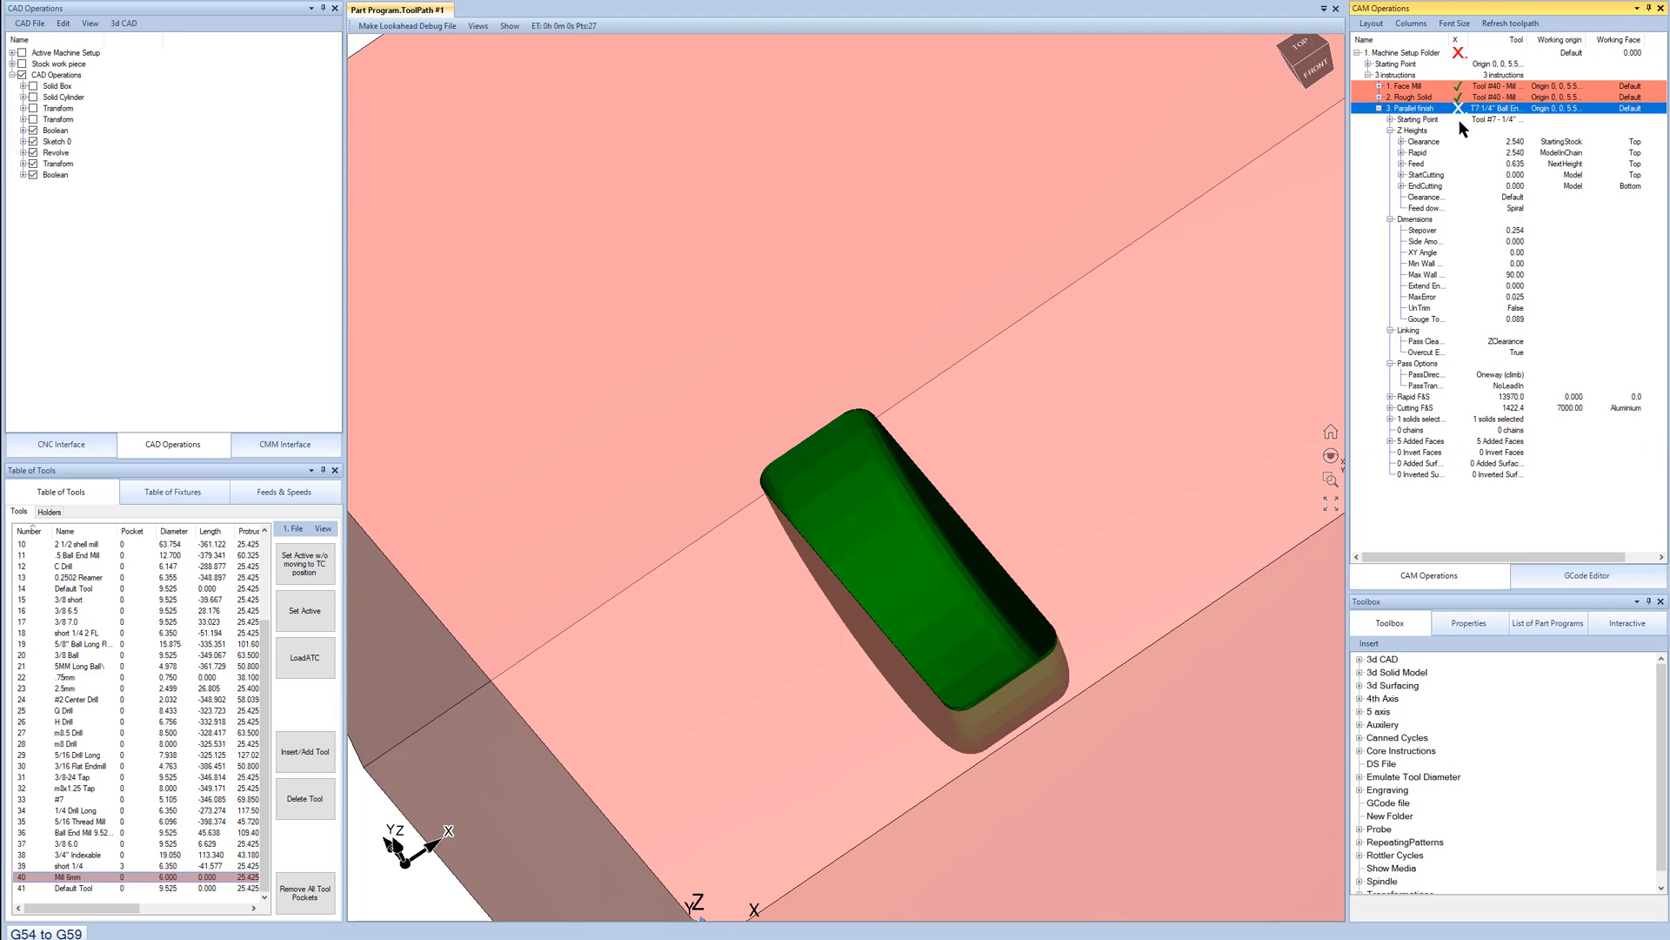
pyautogui.click(1470, 520)
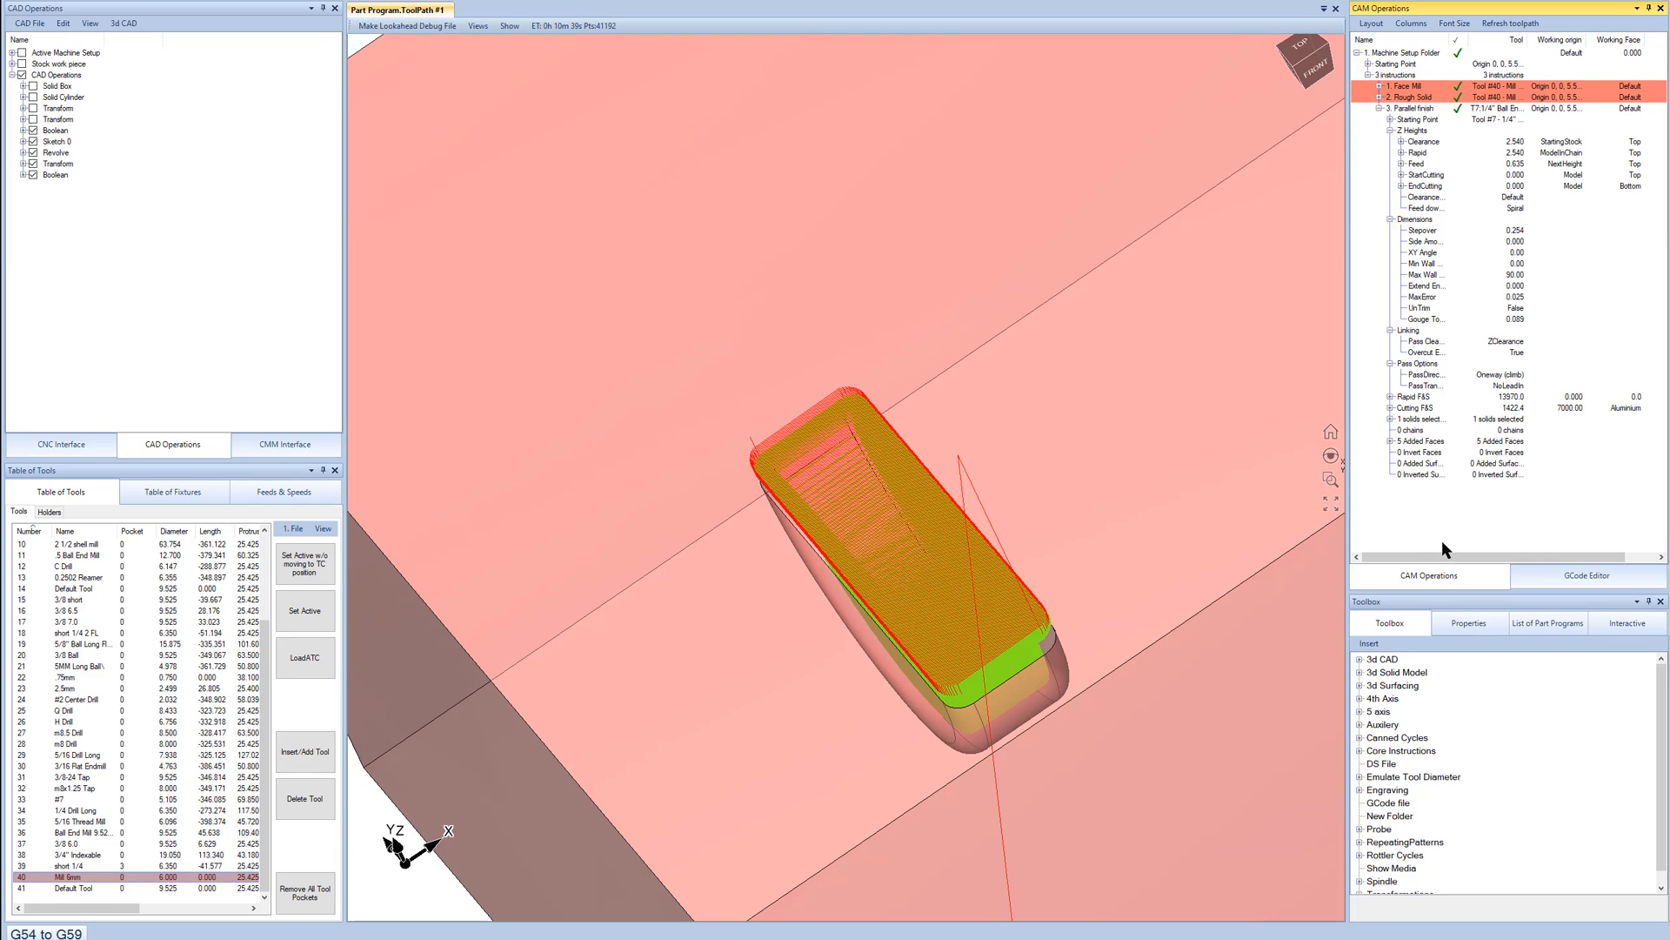
pyautogui.moveTo(921, 630); pyautogui.dragTo(1027, 647, button='middle')
pyautogui.scroll(4, 967, 713)
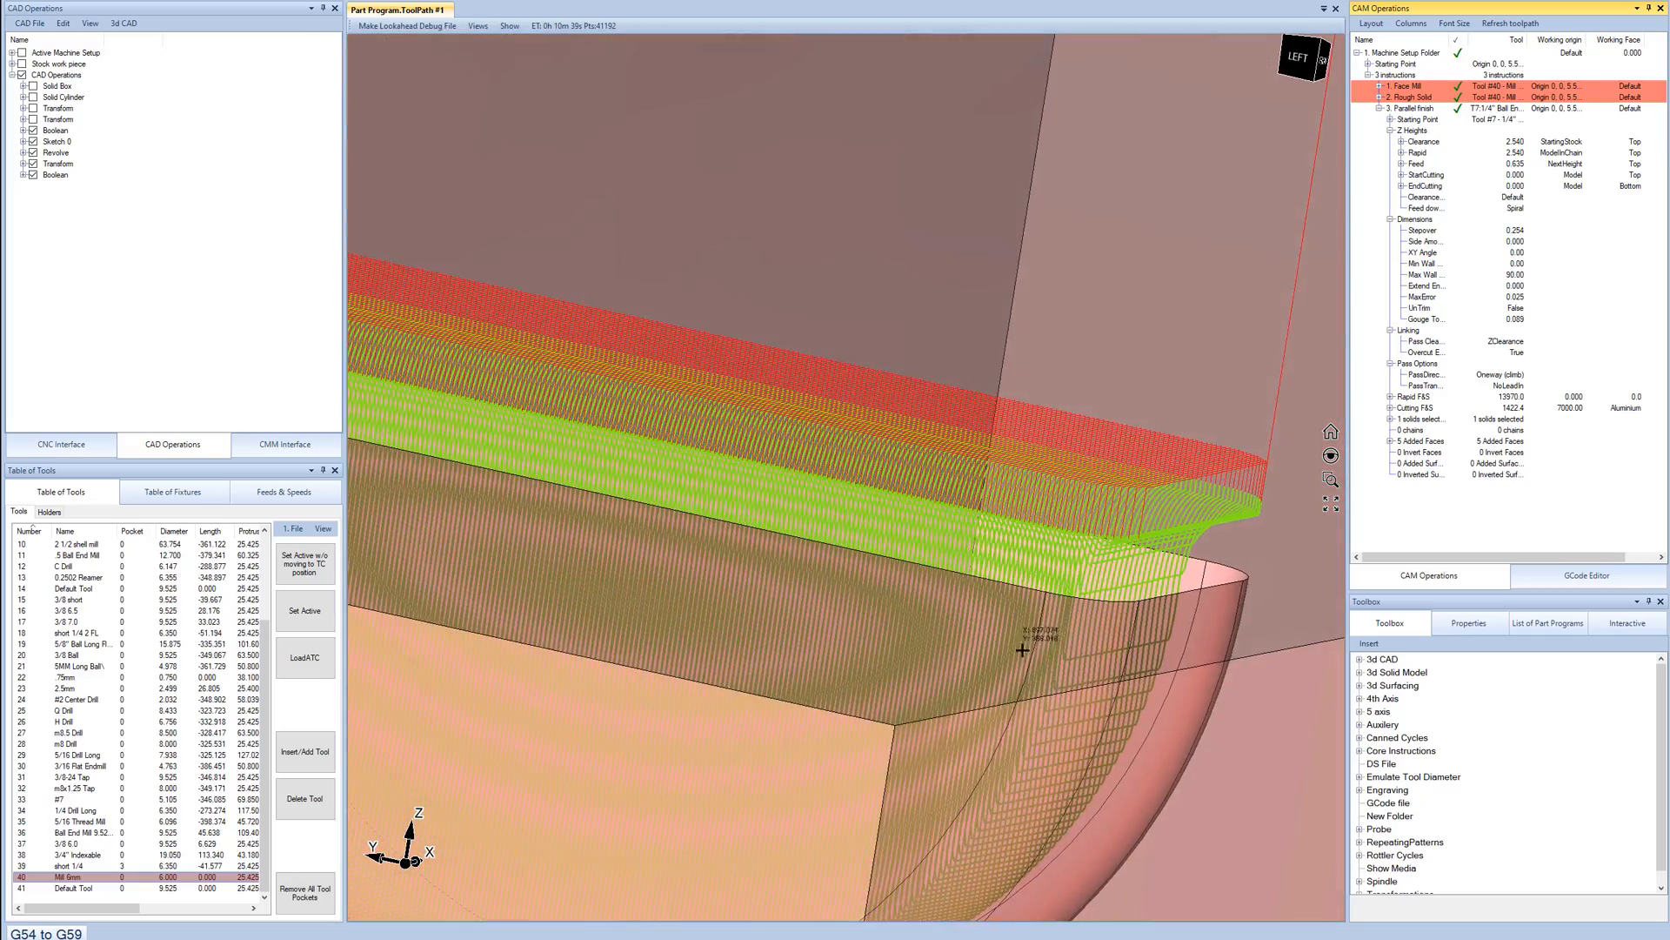
pyautogui.scroll(-5, 1022, 650)
pyautogui.moveTo(850, 556); pyautogui.dragTo(857, 596, button='middle')
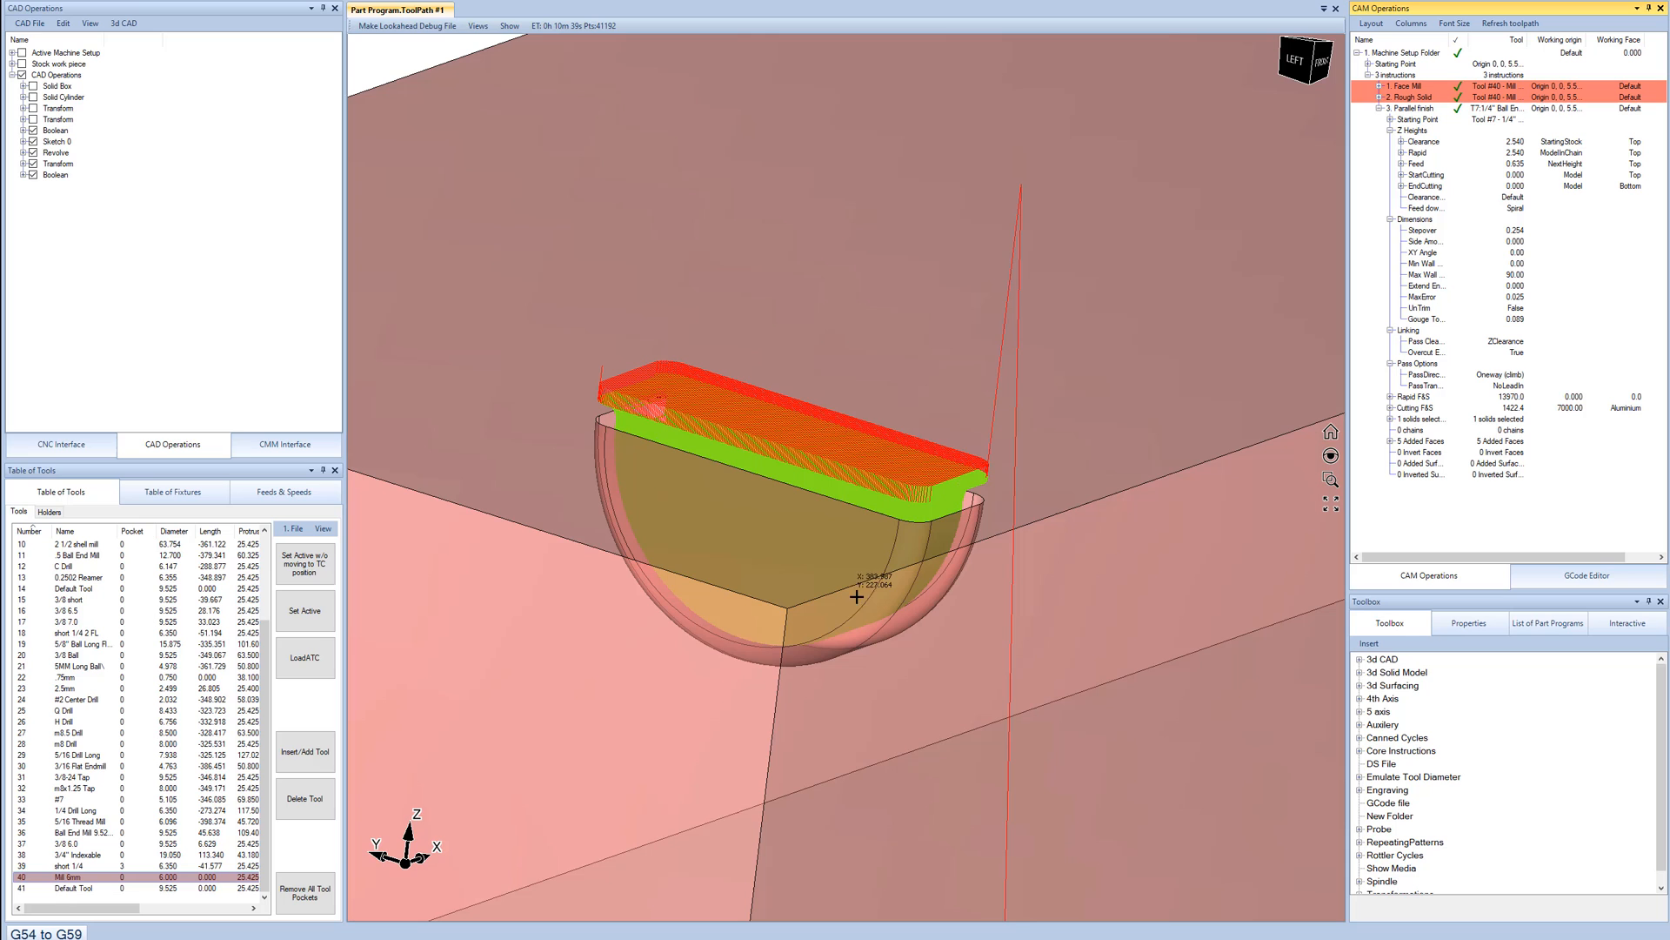
# Check the pass direction from the top view and set the Parallel finish XY Angle to 90.
pyautogui.click(1515, 253)
pyautogui.moveTo(1041, 423)
pyautogui.mouseDown(button='middle')
pyautogui.moveTo(1025, 454)
pyautogui.moveTo(1037, 432)
pyautogui.mouseUp(button='middle')
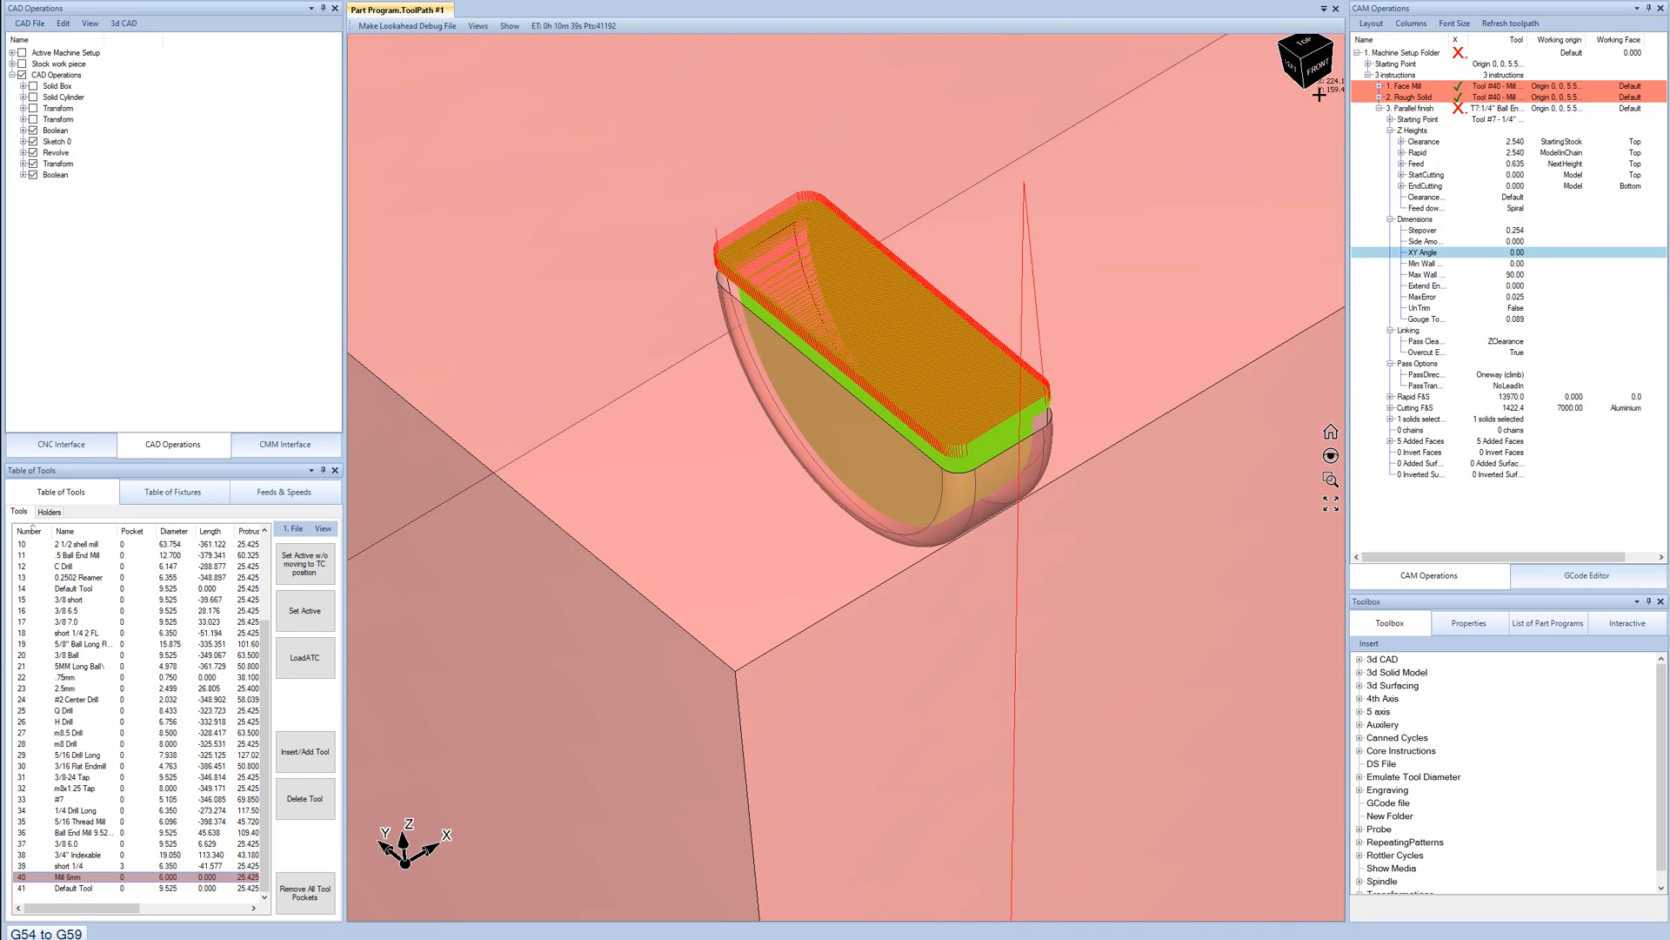
pyautogui.click(1305, 42)
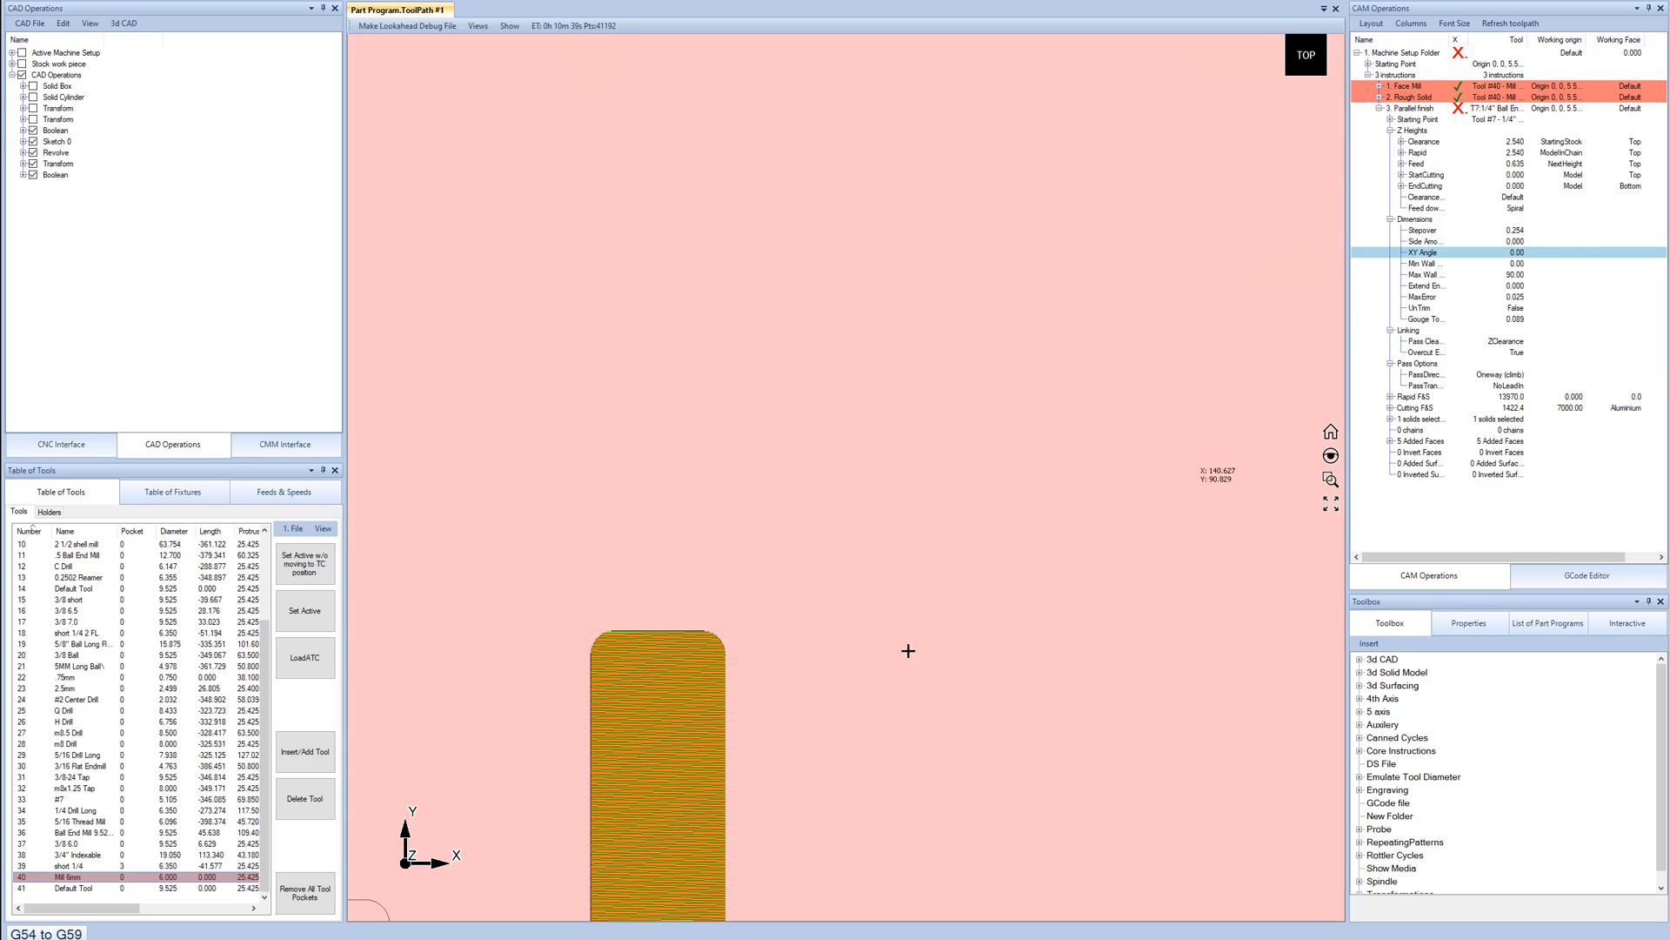
pyautogui.scroll(-3, 908, 651)
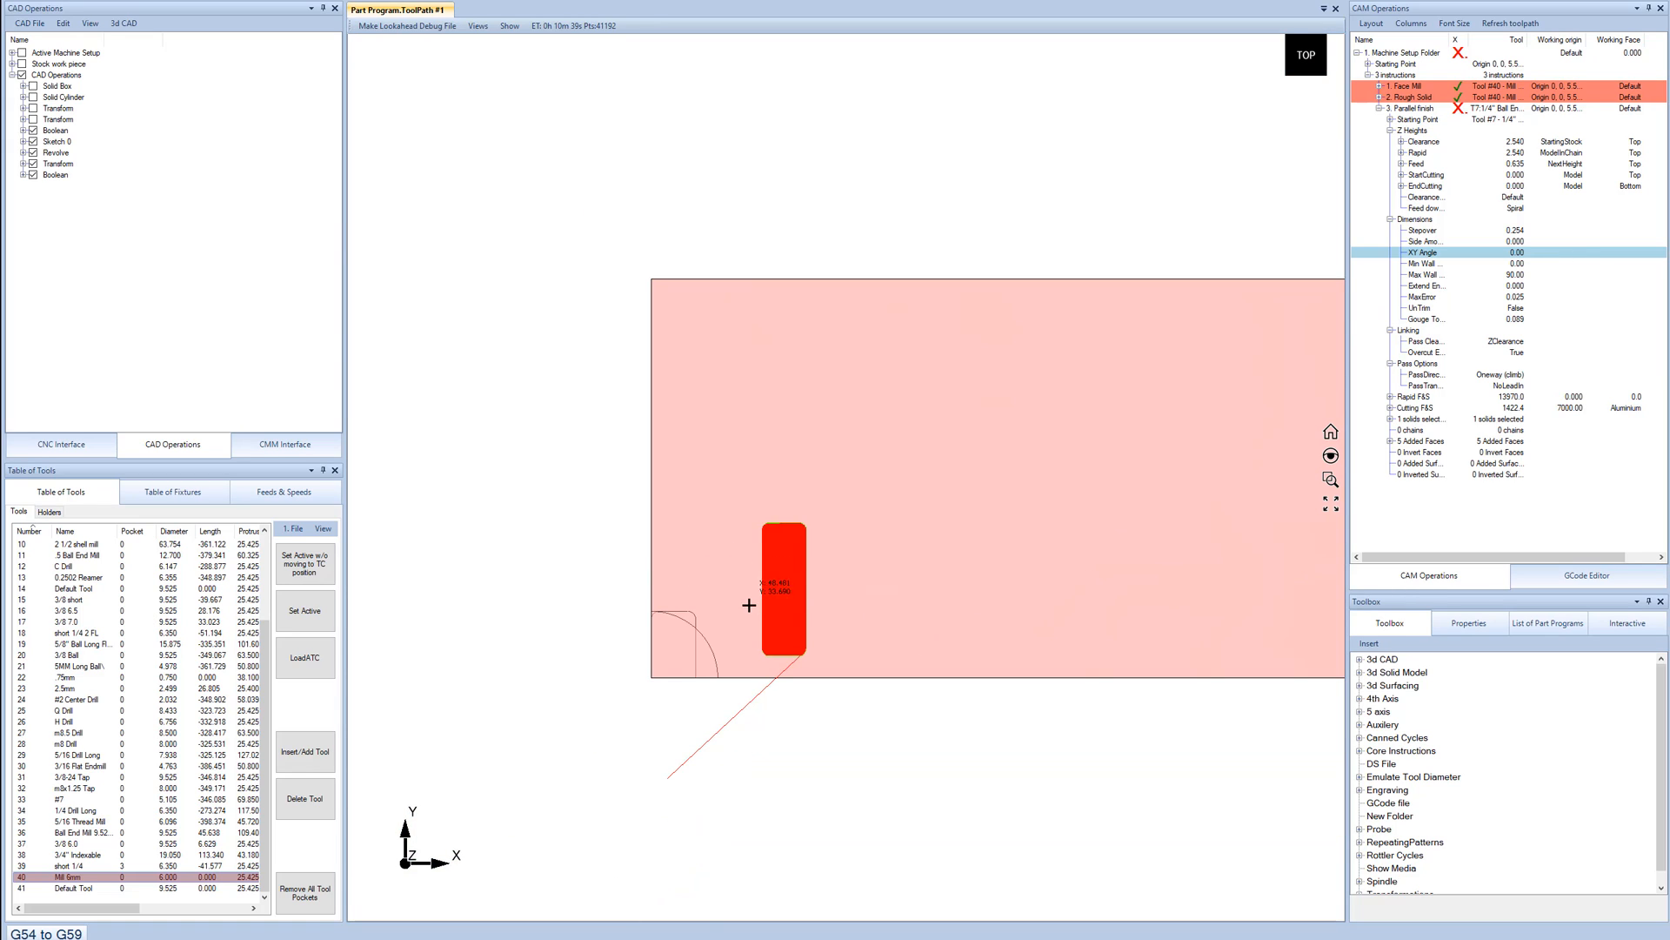
pyautogui.scroll(5, 749, 605)
pyautogui.click(1518, 253)
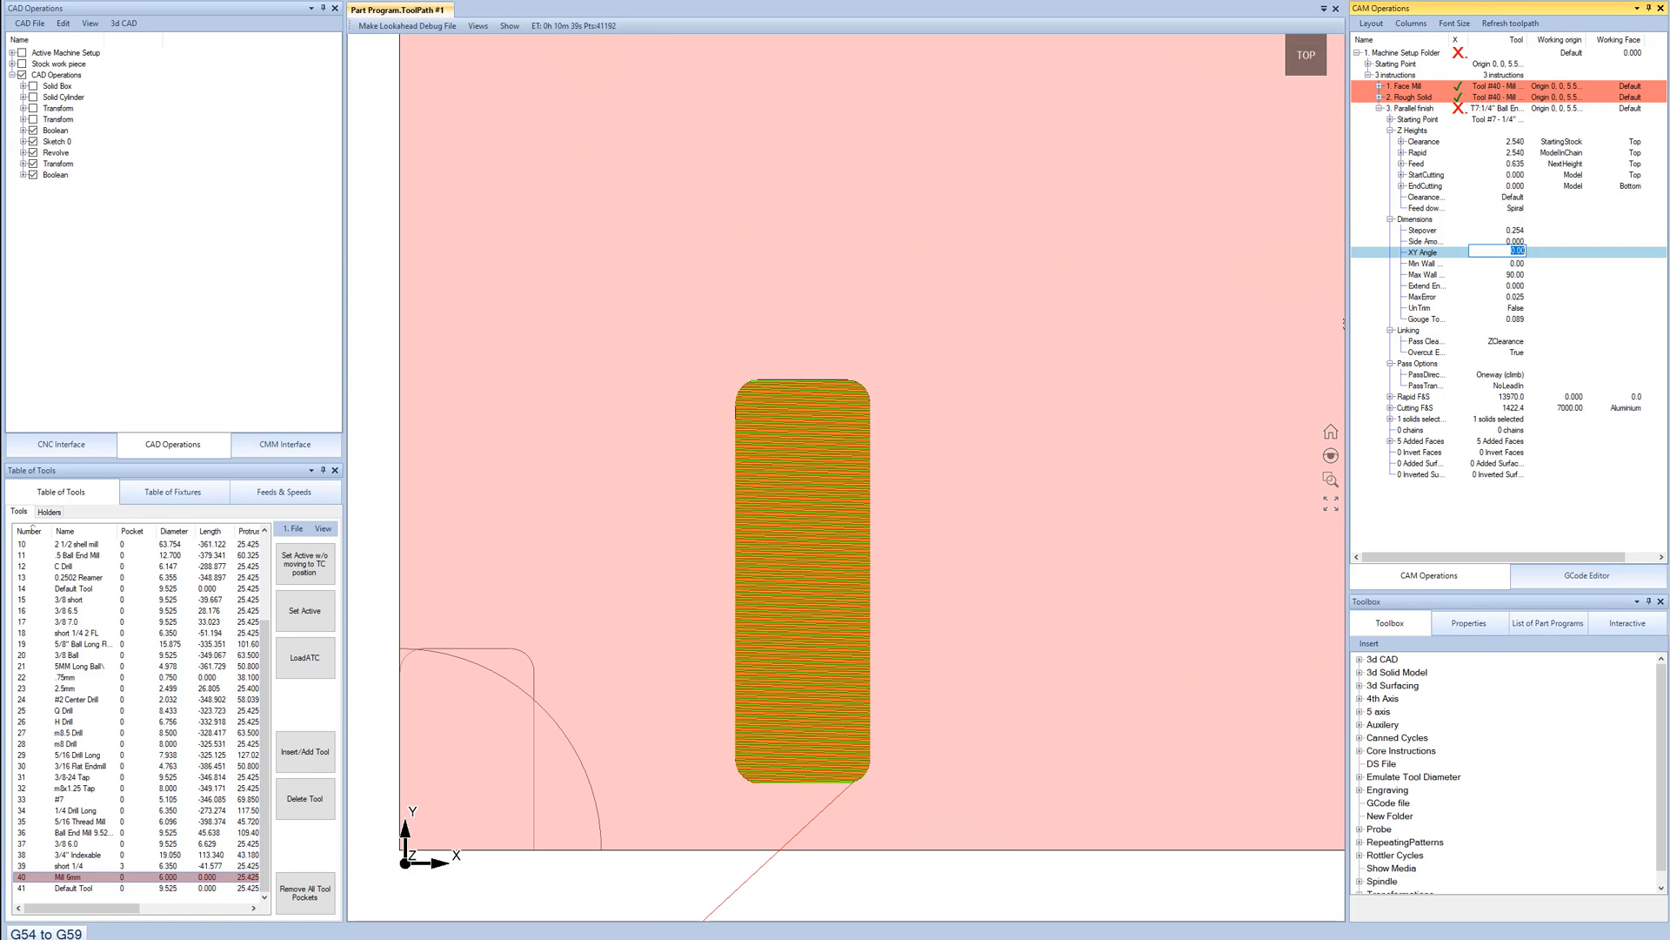
pyautogui.write('90')
pyautogui.press('Return')
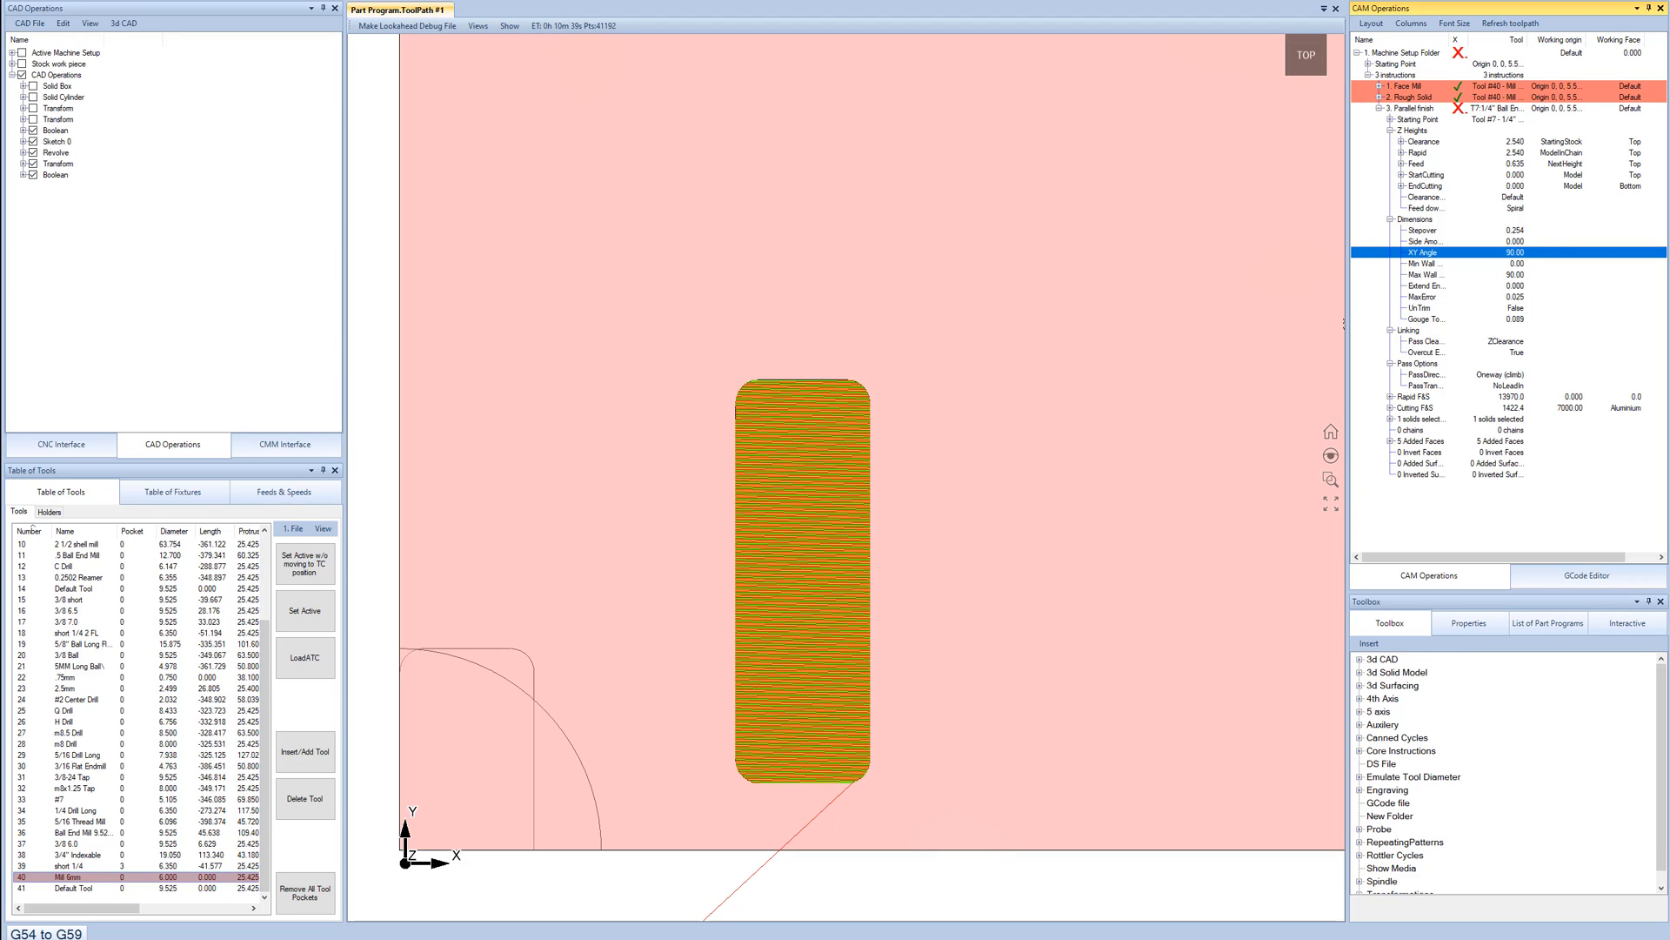
# Set the Parallel finish Stepover to 2 and regenerate the toolpath.
pyautogui.click(1511, 230)
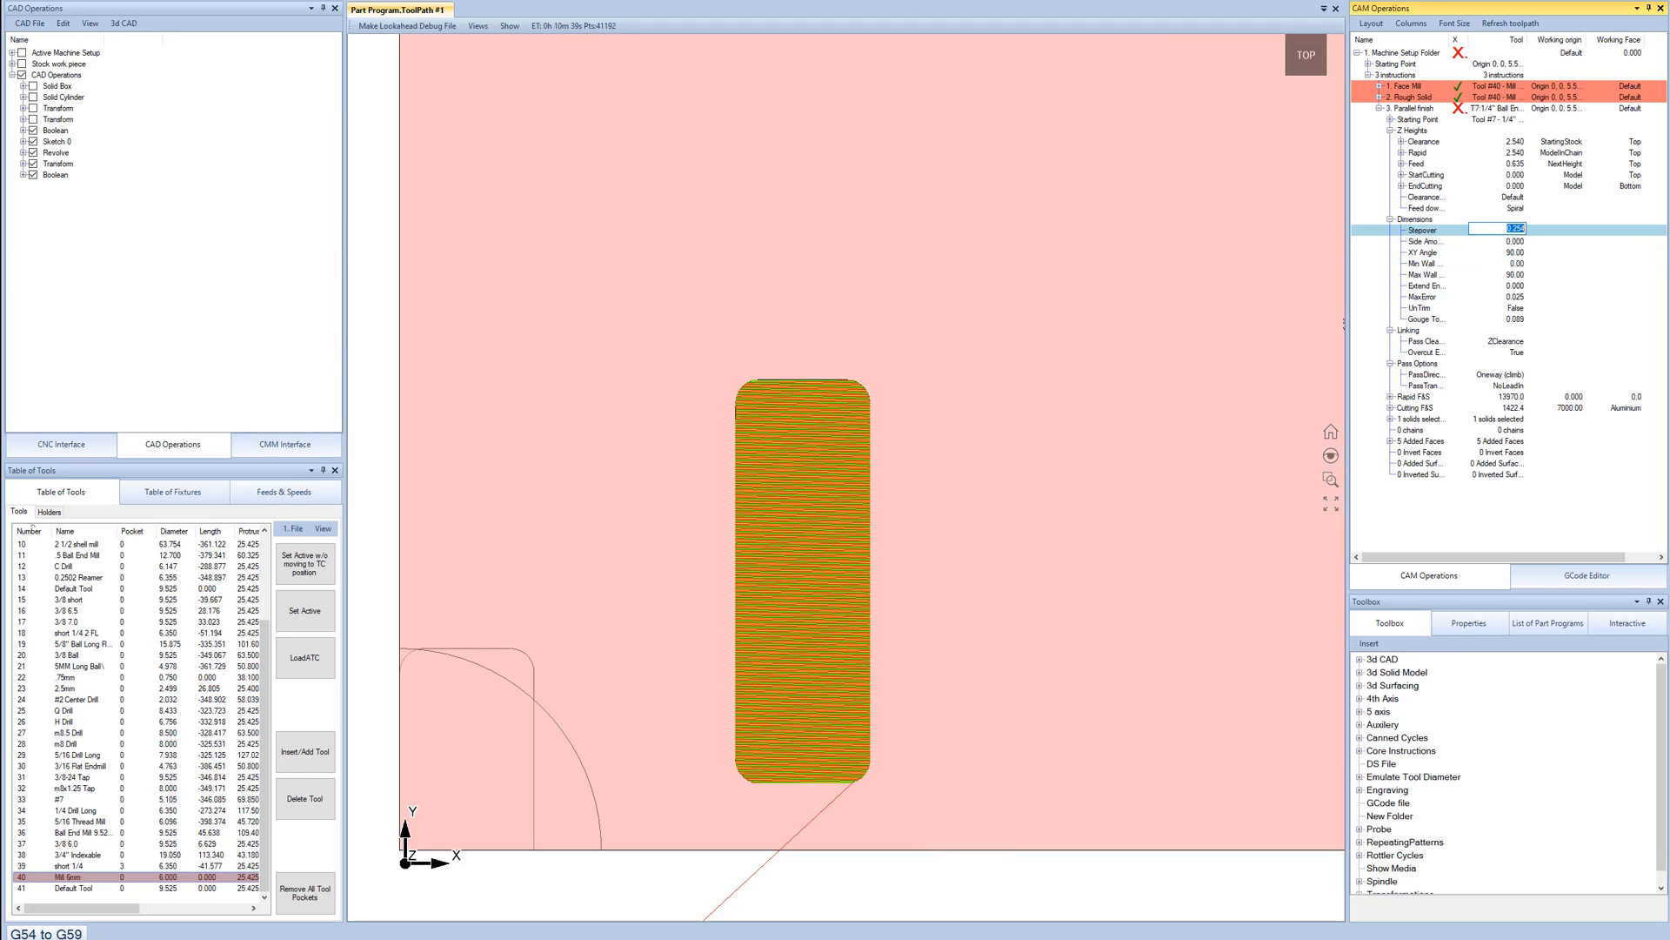
pyautogui.write('2')
pyautogui.press('Return')
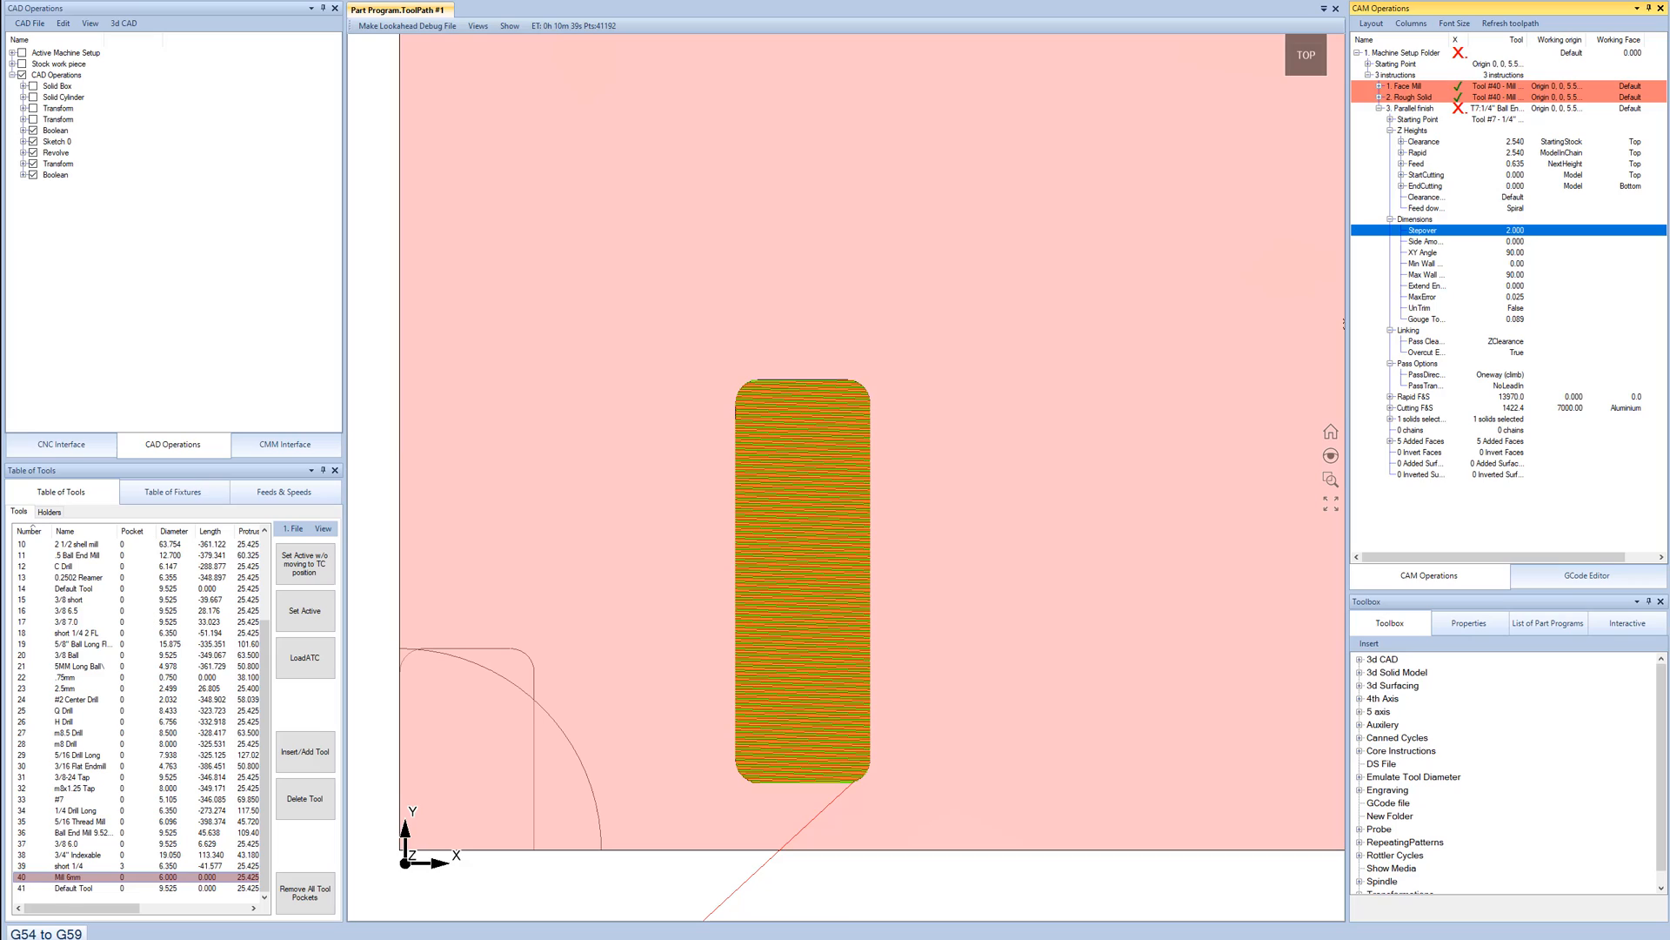
pyautogui.click(1466, 111)
pyautogui.moveTo(932, 608); pyautogui.dragTo(920, 459, button='middle')
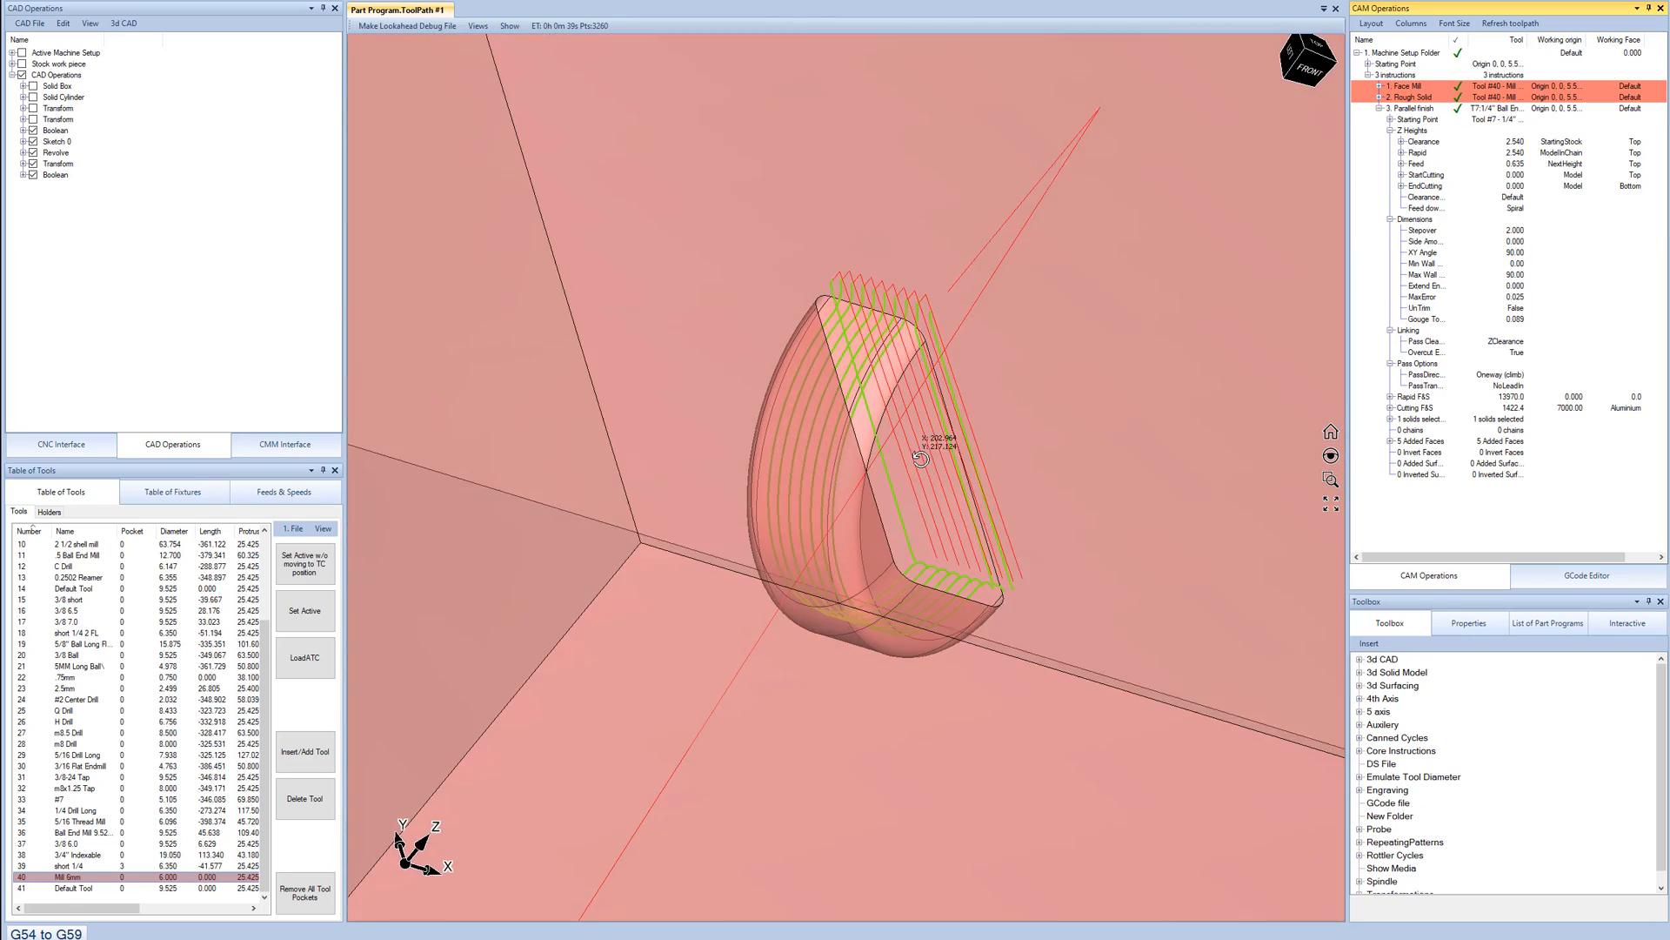
pyautogui.scroll(2, 920, 459)
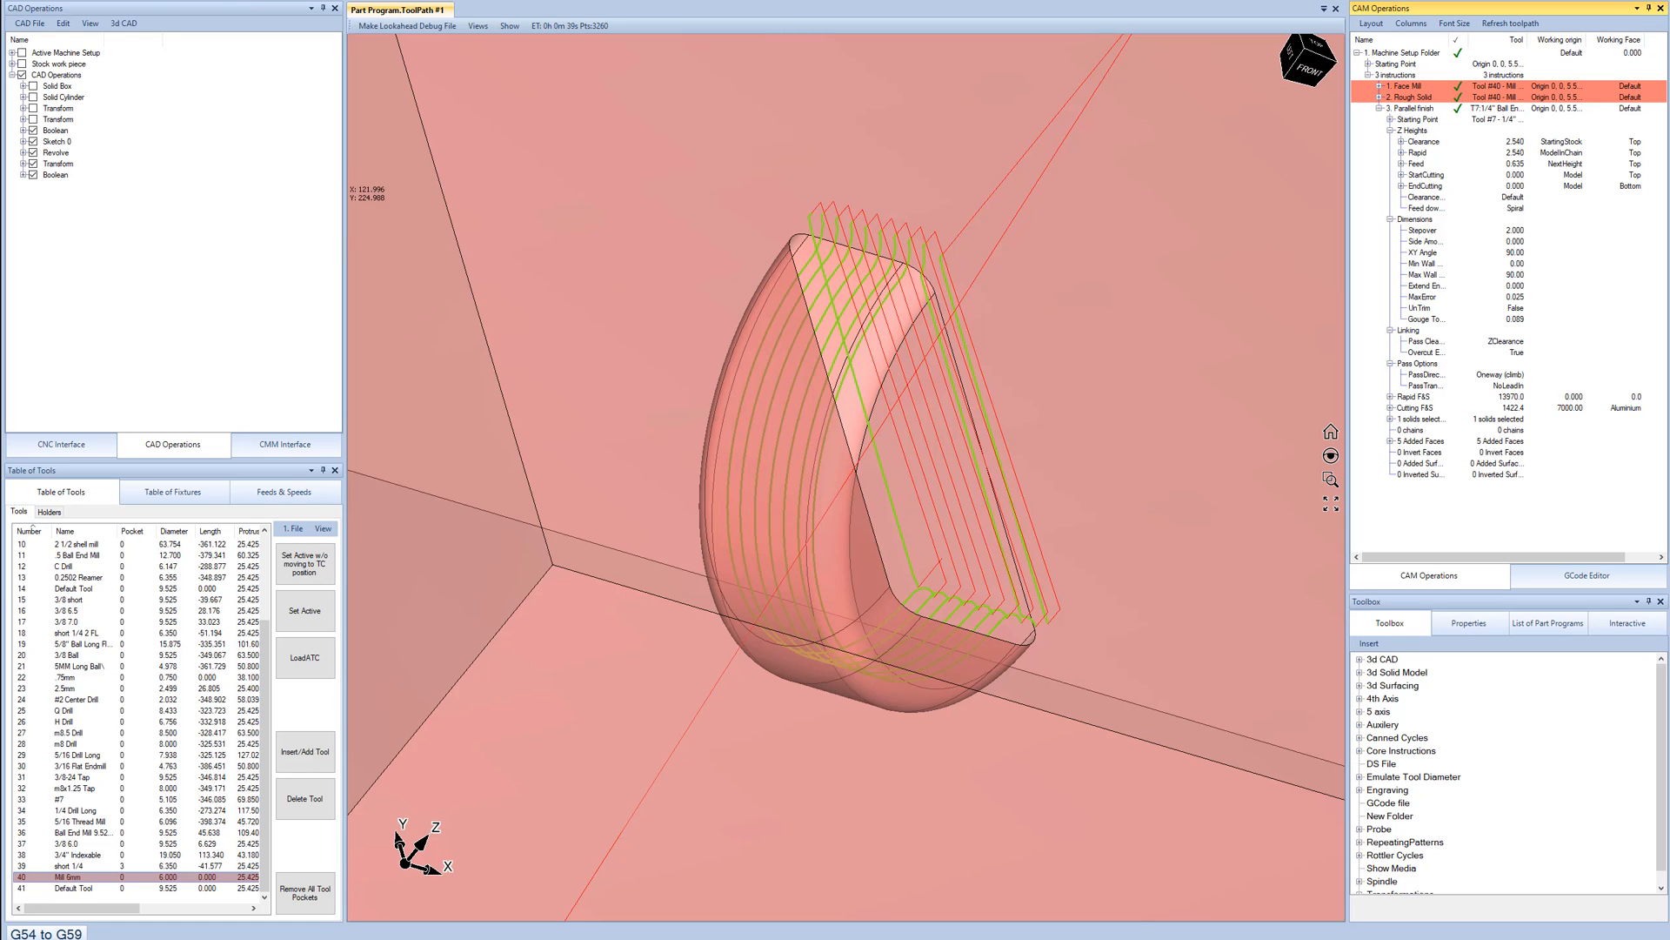
# Open the toolpath simulation and examine how the Parallel finish passes run through the slot and over its edges.
pyautogui.click(343, 1)
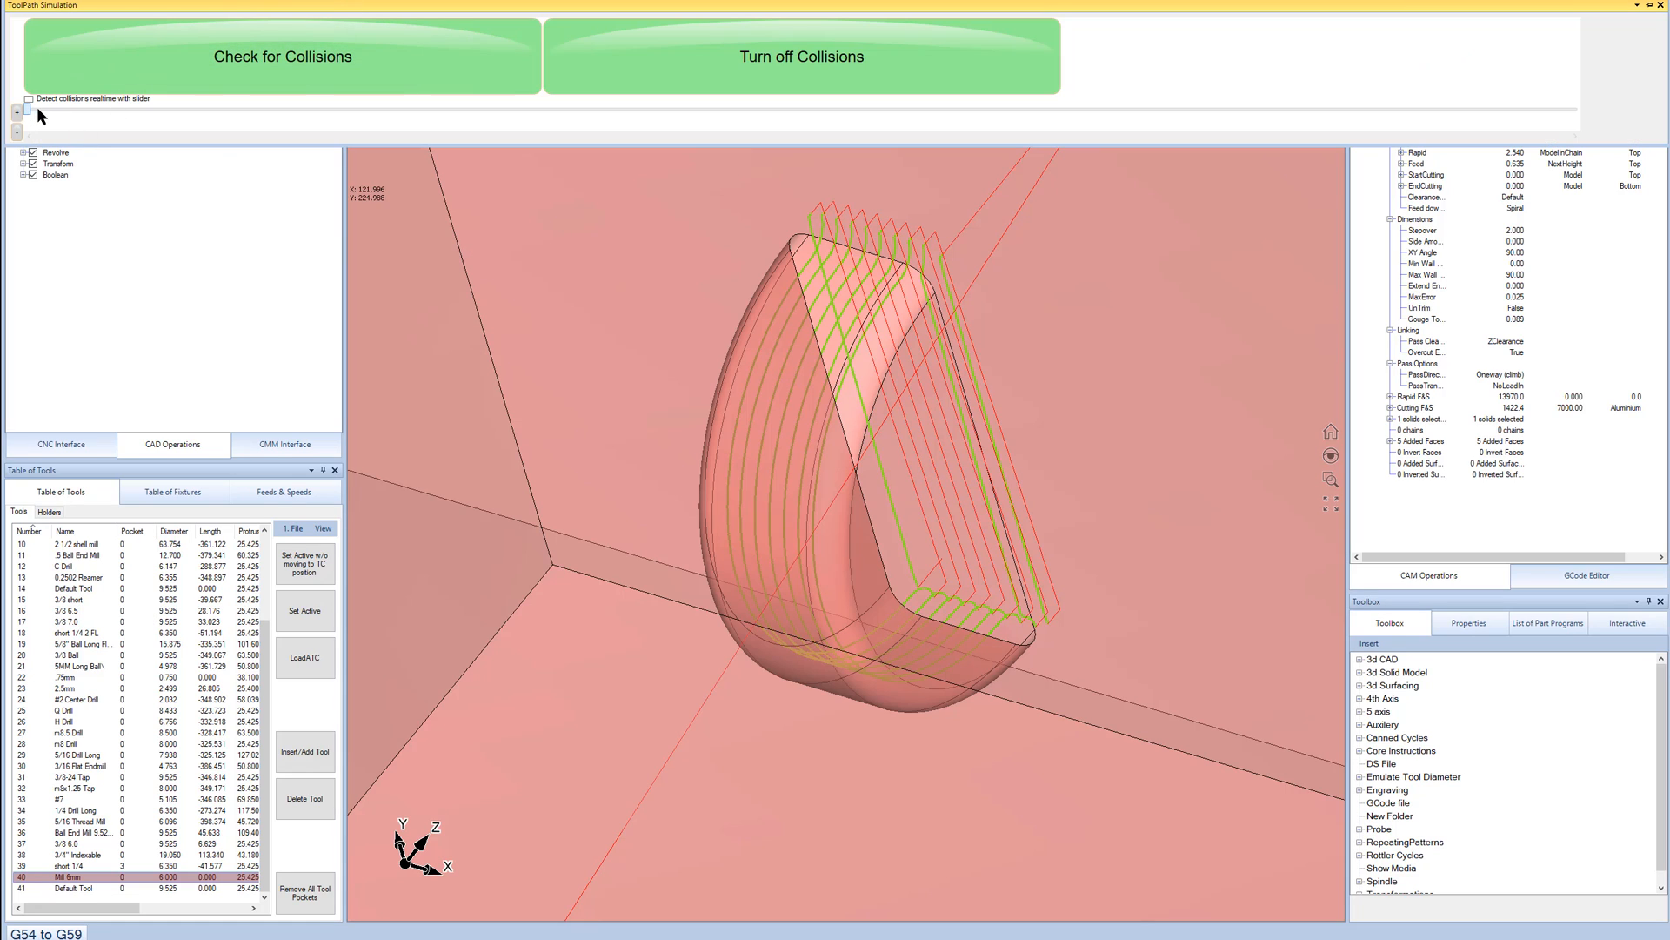
pyautogui.moveTo(47, 106)
pyautogui.mouseDown()
pyautogui.moveTo(342, 123)
pyautogui.moveTo(363, 118)
pyautogui.moveTo(271, 103)
pyautogui.moveTo(352, 83)
pyautogui.moveTo(288, 81)
pyautogui.moveTo(374, 72)
pyautogui.moveTo(913, 33)
pyautogui.moveTo(21, 104)
pyautogui.mouseUp()
pyautogui.moveTo(830, 423); pyautogui.dragTo(787, 442, button='middle')
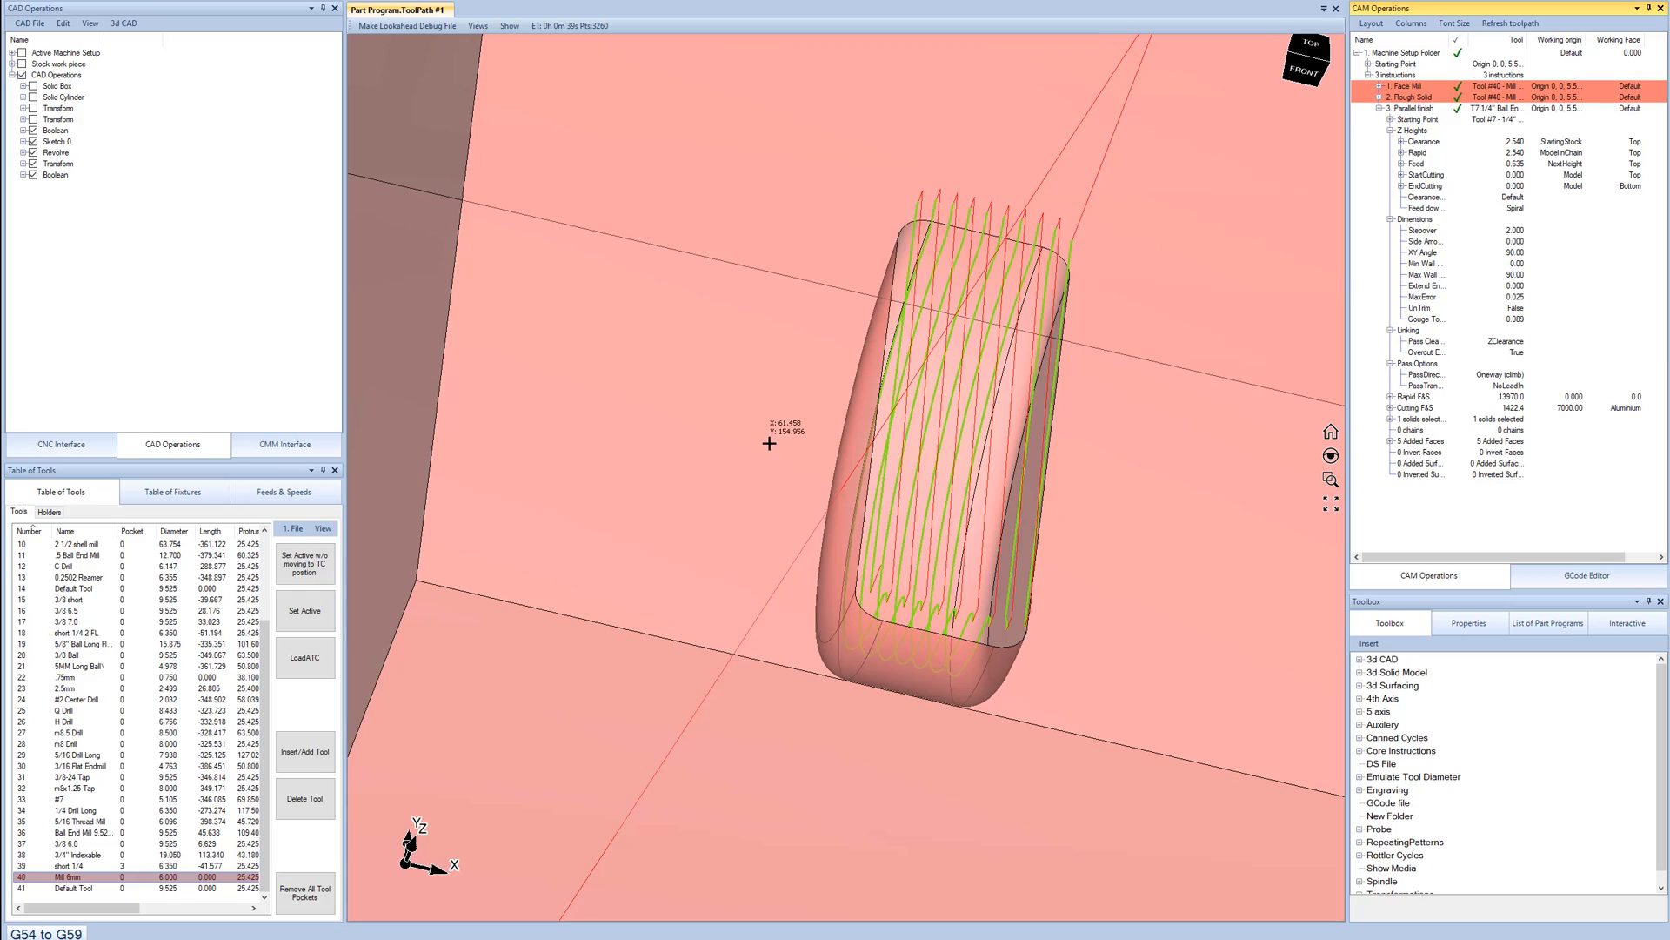
pyautogui.moveTo(879, 404); pyautogui.dragTo(944, 428, button='middle')
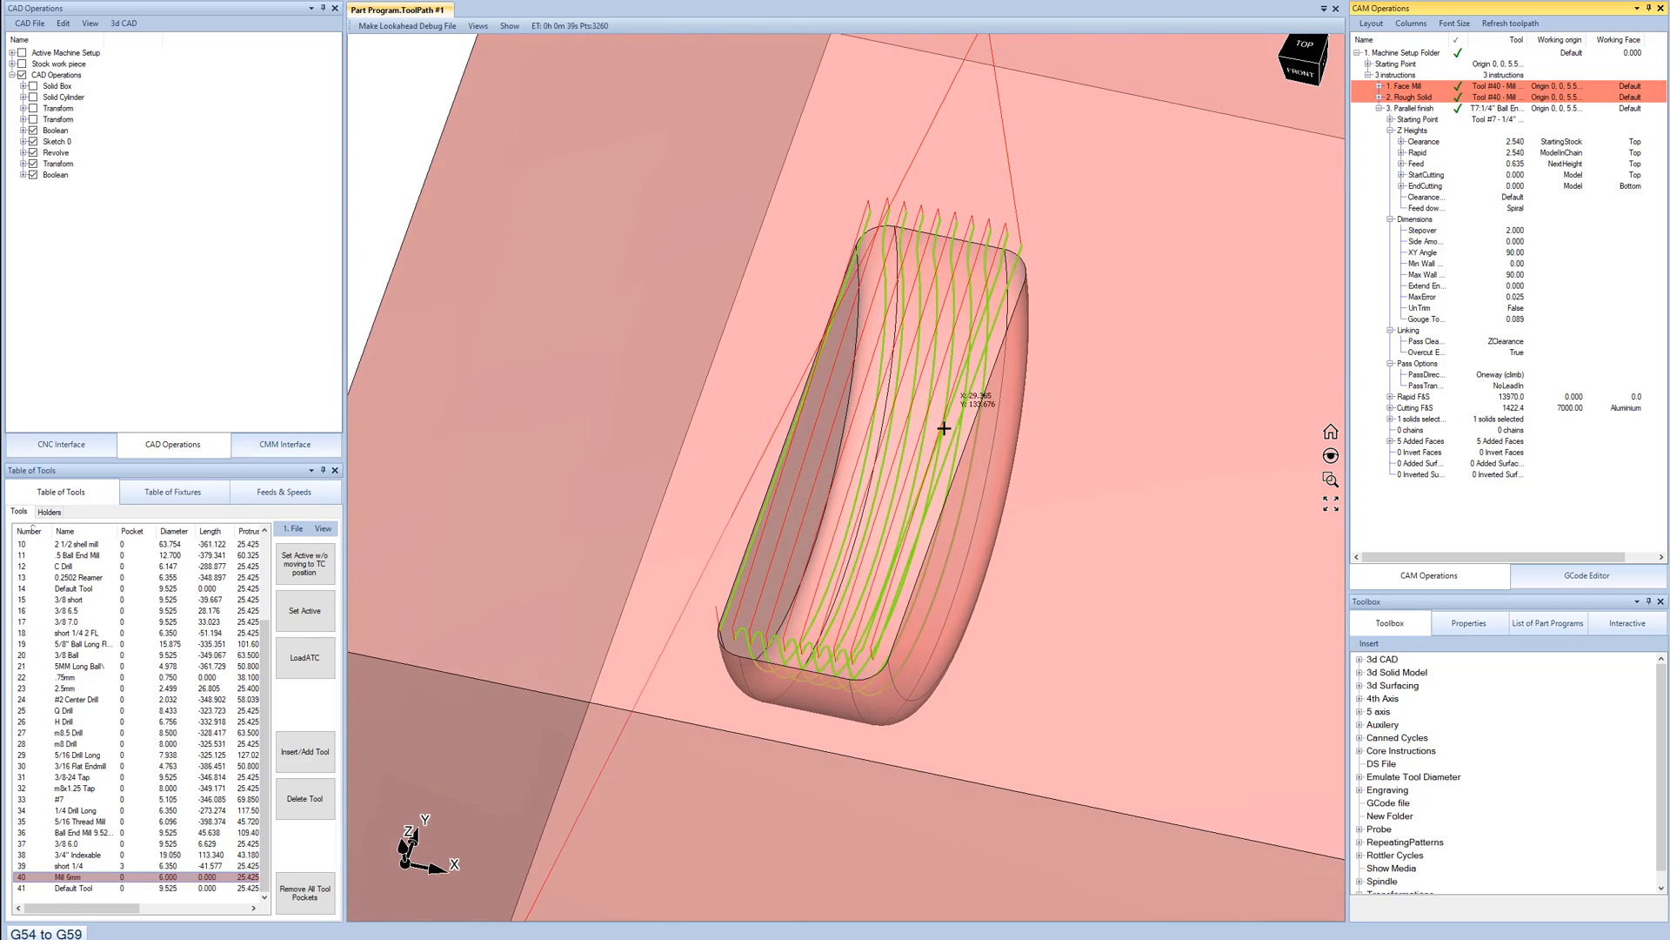
pyautogui.scroll(-3, 944, 428)
pyautogui.scroll(5, 884, 435)
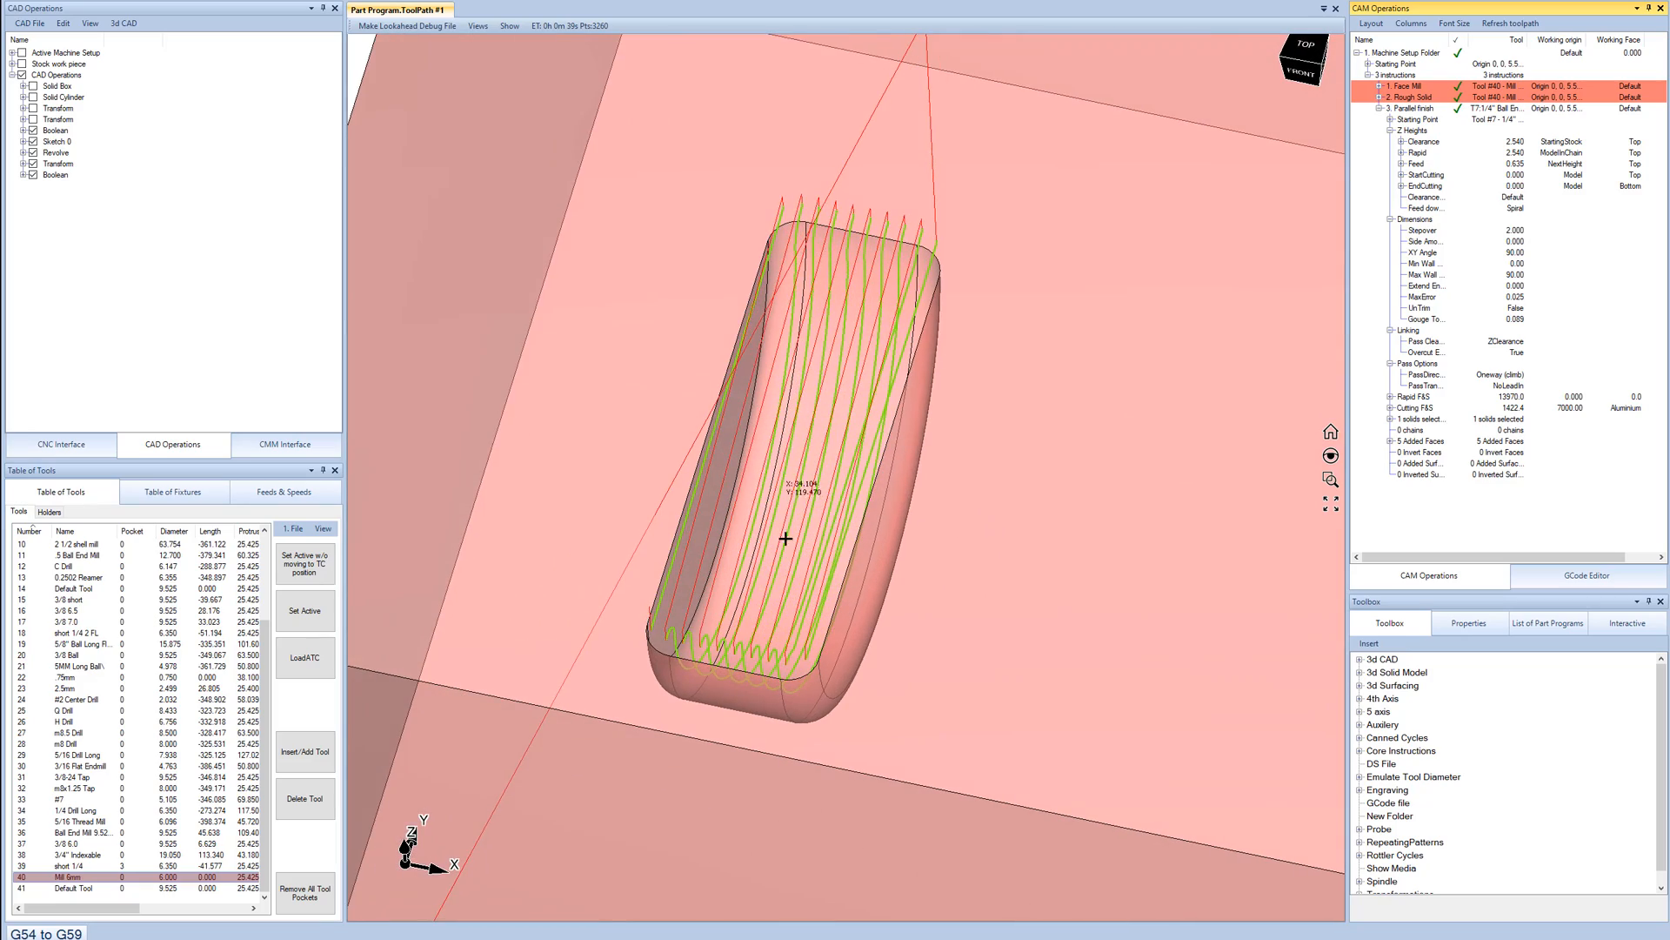
pyautogui.moveTo(785, 539); pyautogui.dragTo(961, 504, button='middle')
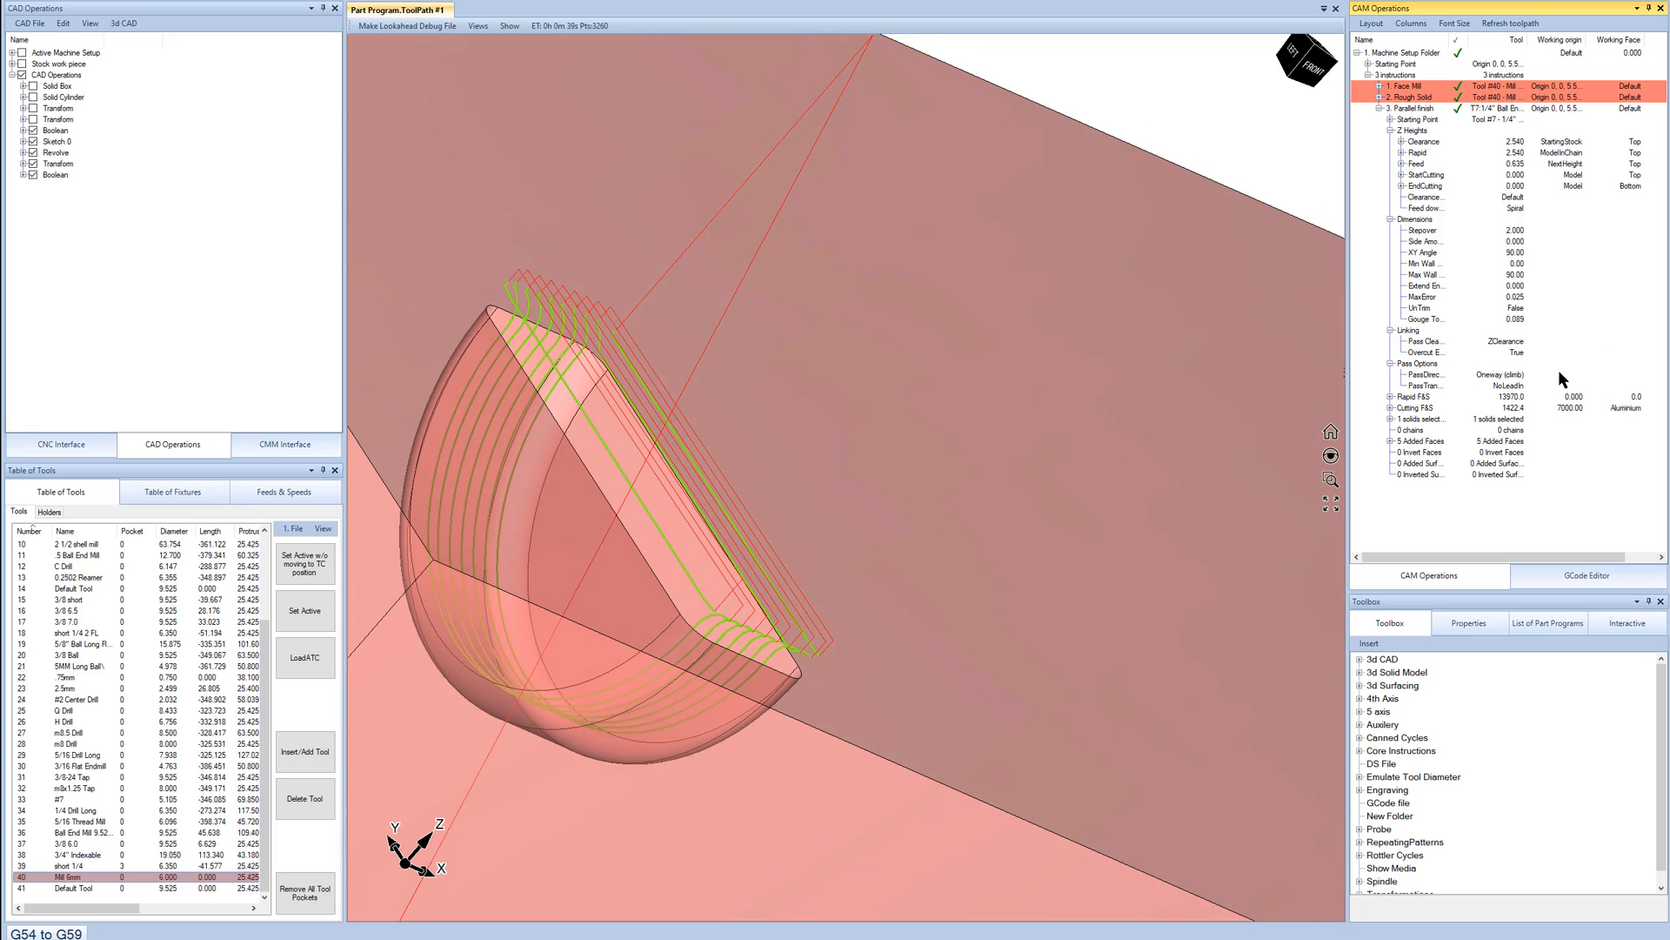
pyautogui.scroll(3, 708, 641)
pyautogui.moveTo(708, 641); pyautogui.dragTo(849, 640, button='middle')
# Set the Overcut linking option of Parallel finish to False and regenerate the toolpath.
pyautogui.click(1521, 352)
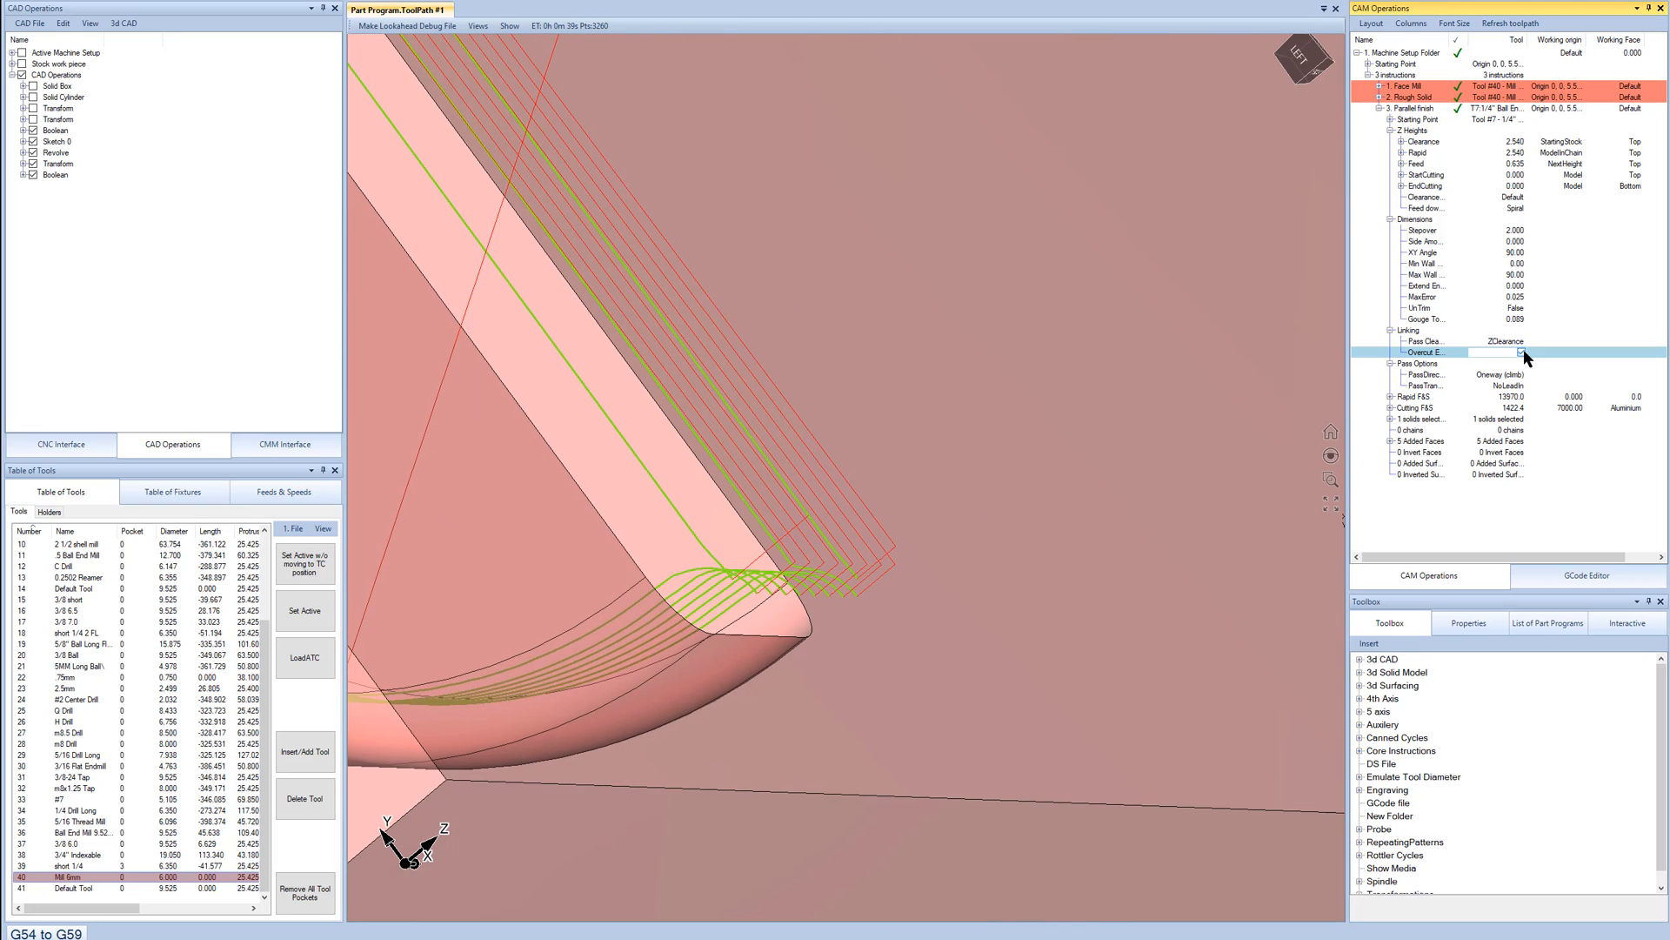
pyautogui.click(1487, 527)
pyautogui.click(1465, 111)
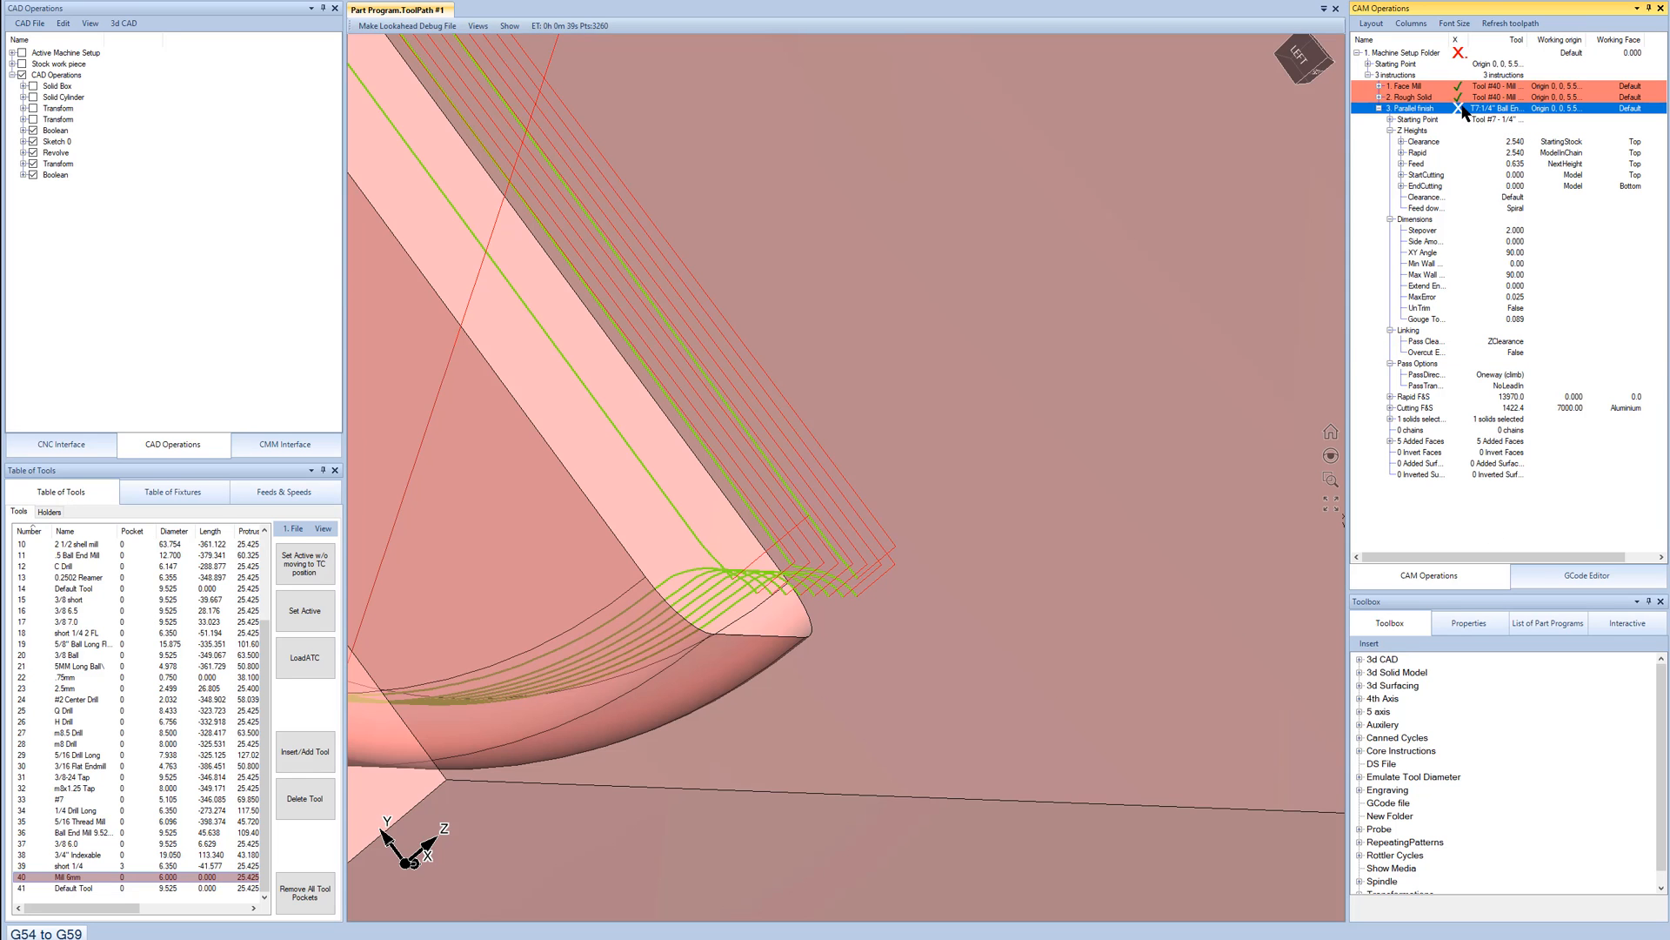
# Examine the regenerated Parallel finish passes at the slot's rim and ends with overcut off.
pyautogui.moveTo(757, 429); pyautogui.dragTo(717, 291, button='middle')
pyautogui.scroll(-4, 727, 410)
pyautogui.scroll(3, 717, 290)
pyautogui.click(1519, 501)
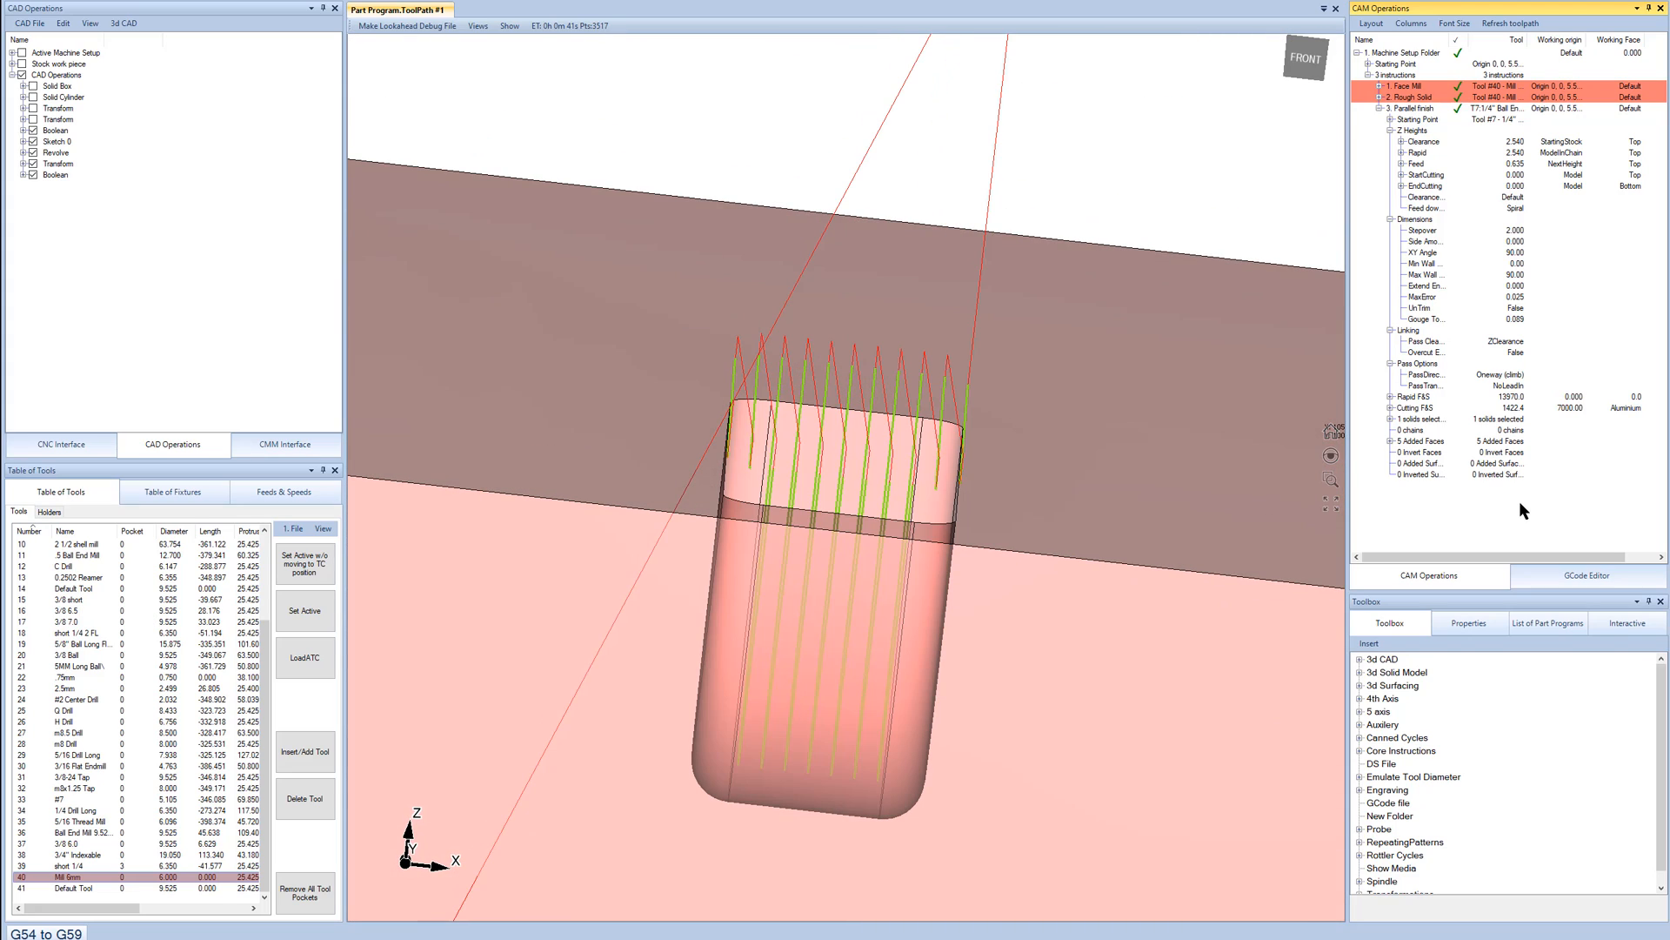
pyautogui.moveTo(851, 483)
pyautogui.mouseDown(button='middle')
pyautogui.moveTo(969, 506)
pyautogui.moveTo(864, 520)
pyautogui.moveTo(837, 476)
pyautogui.moveTo(858, 481)
pyautogui.mouseUp(button='middle')
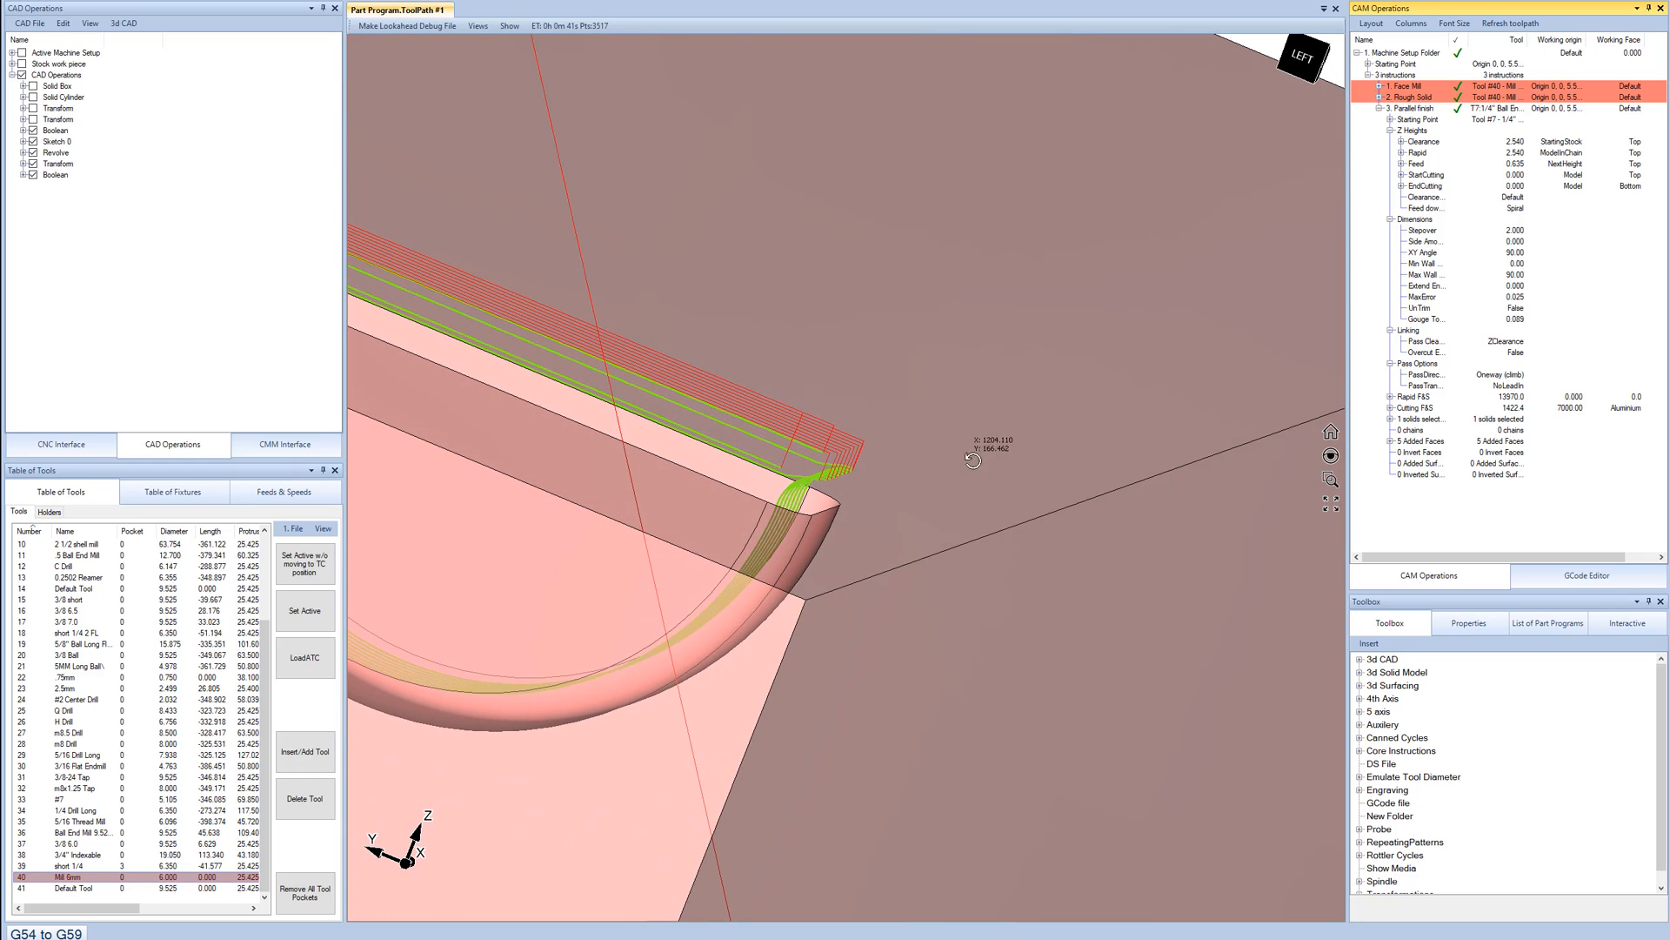
pyautogui.scroll(5, 921, 468)
pyautogui.scroll(-7, 878, 456)
pyautogui.moveTo(859, 452); pyautogui.dragTo(722, 540, button='middle')
pyautogui.scroll(4, 719, 504)
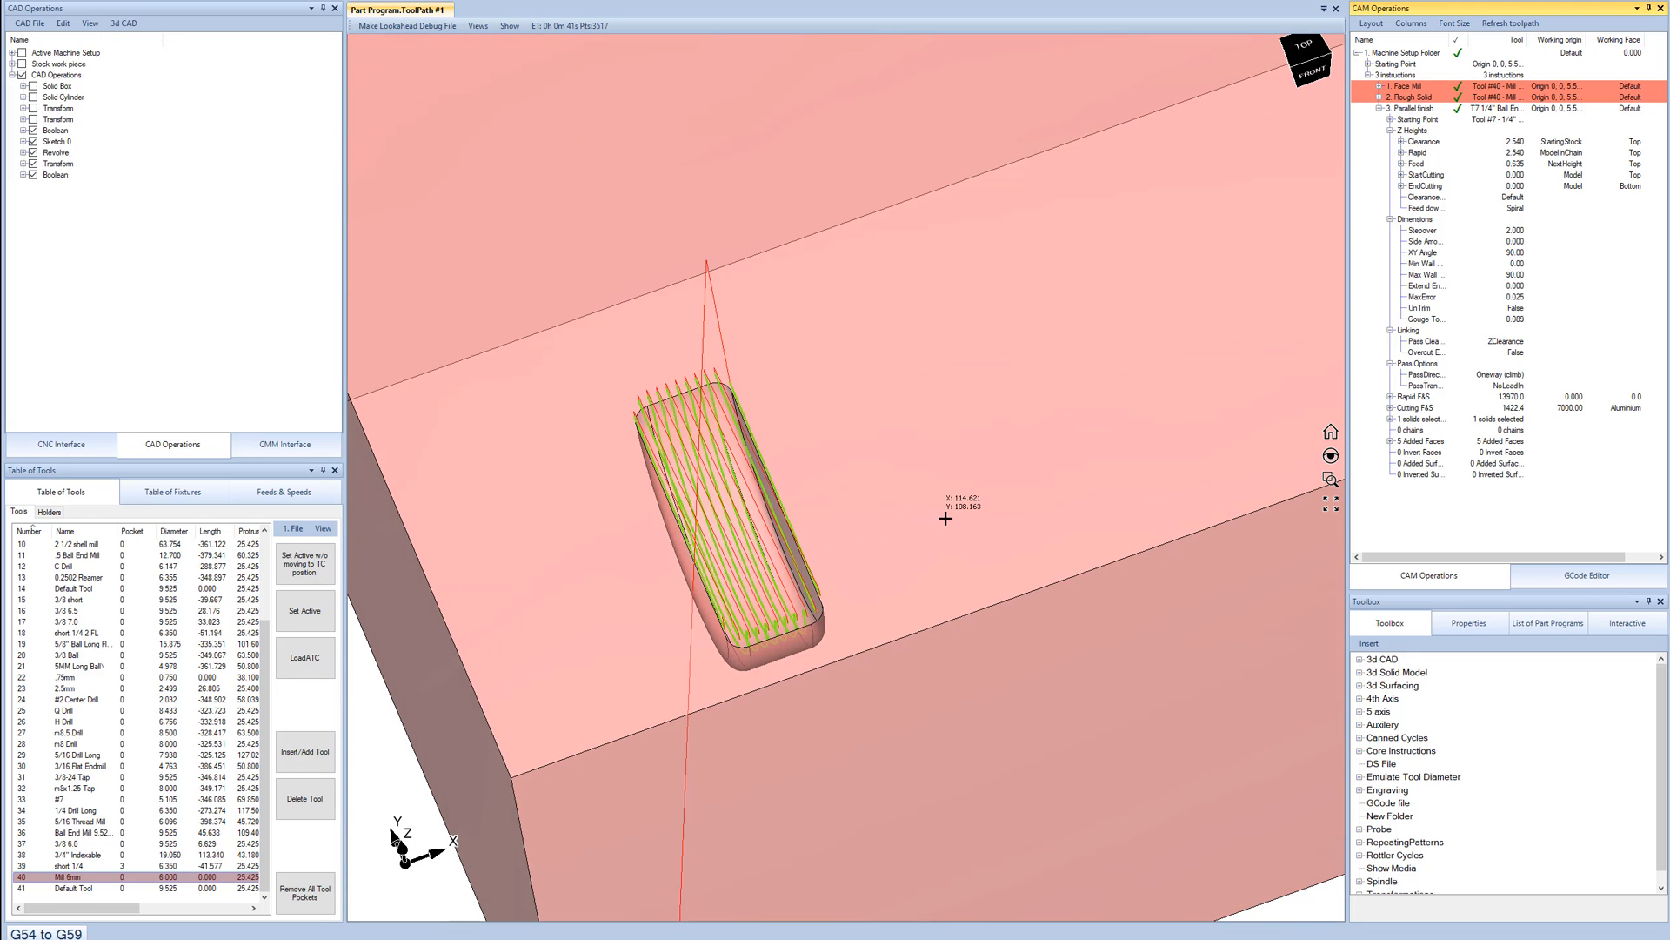
pyautogui.scroll(-5, 912, 490)
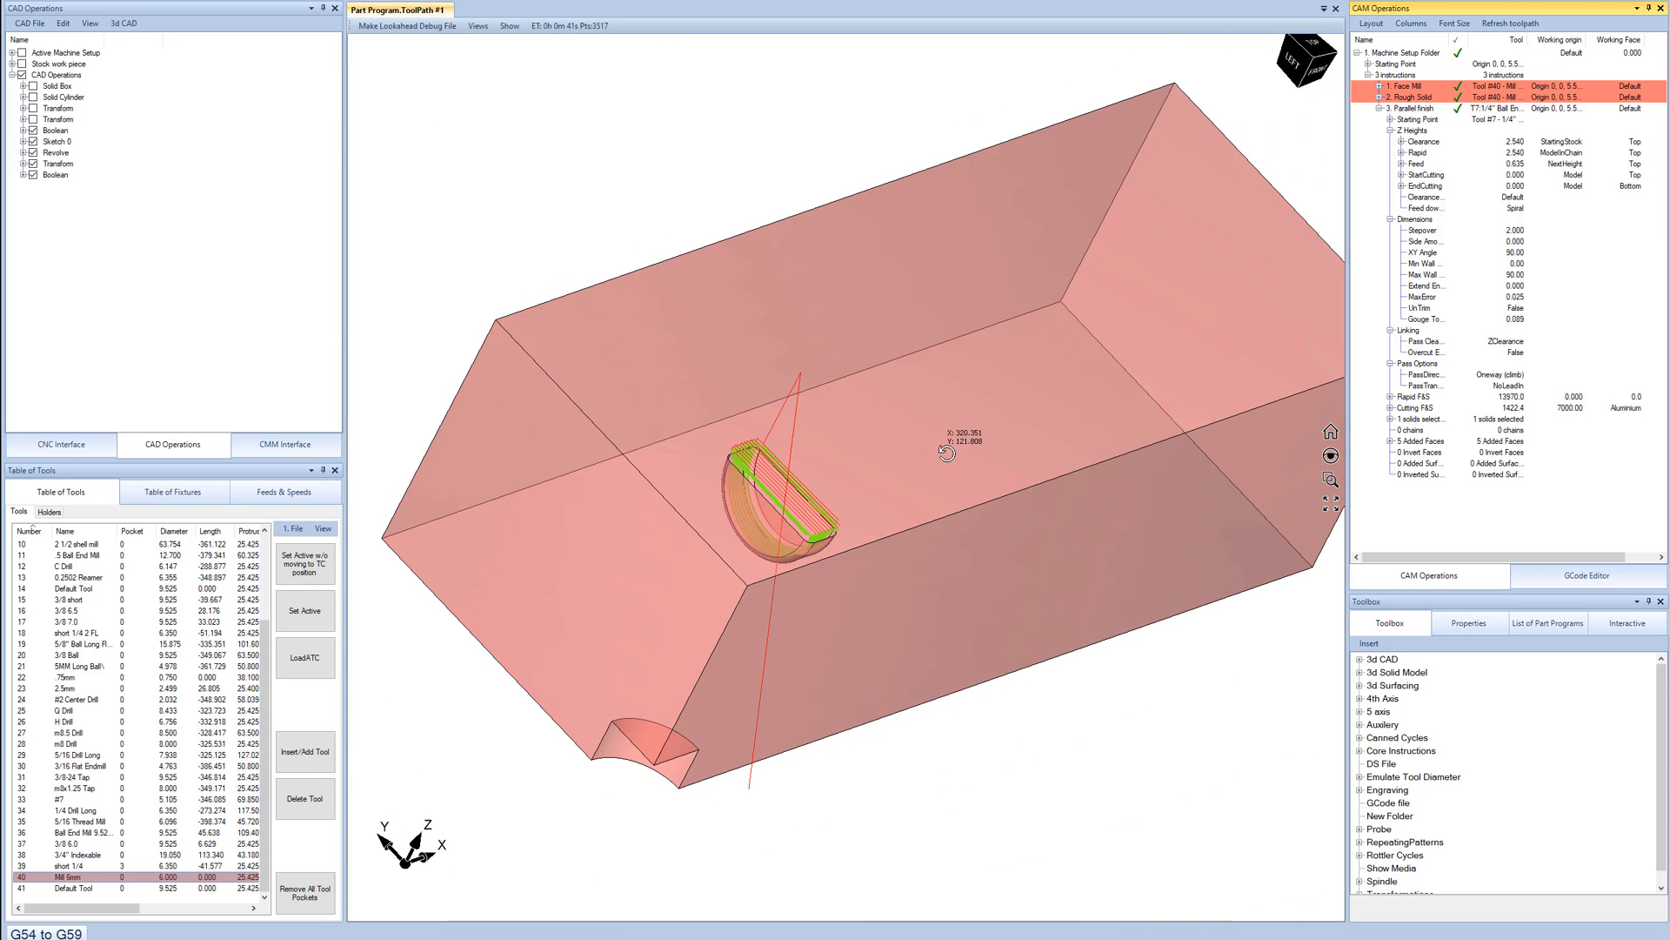